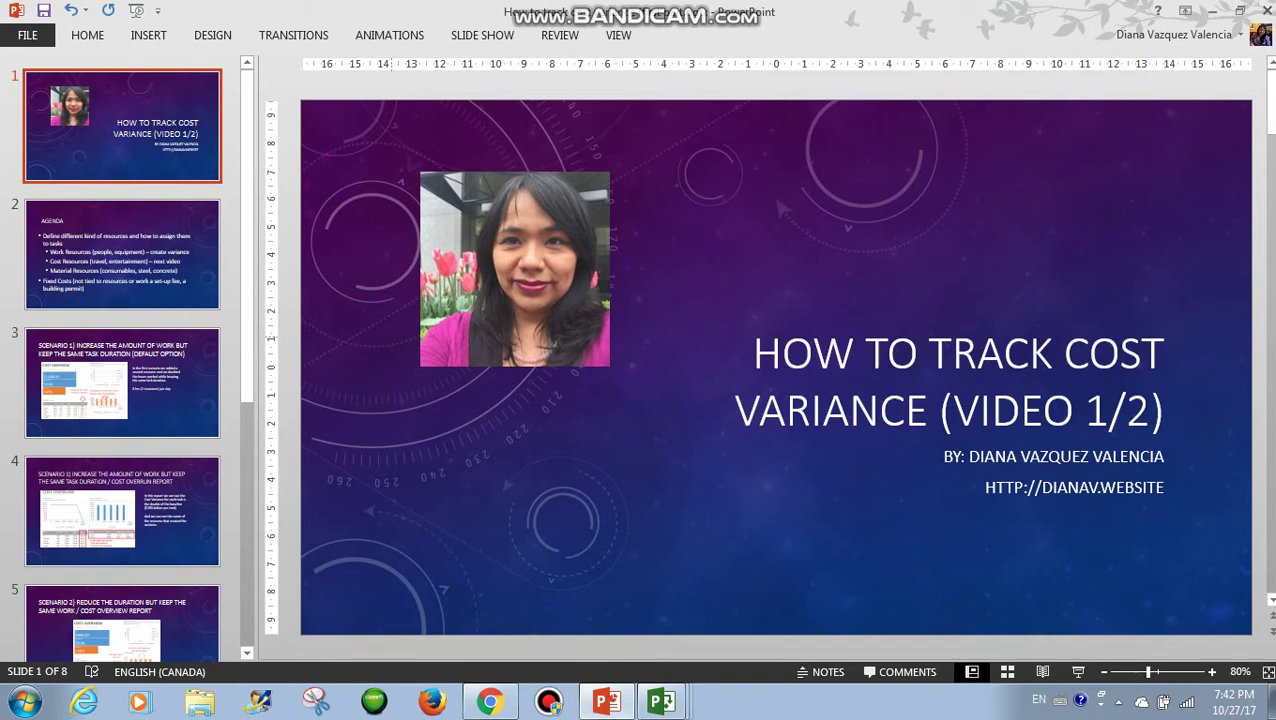
- Review the presentation's agenda slide and the slides describing cost scenarios 1, 2 and 3
{"action": "left_click", "coordinate": [175, 290]}
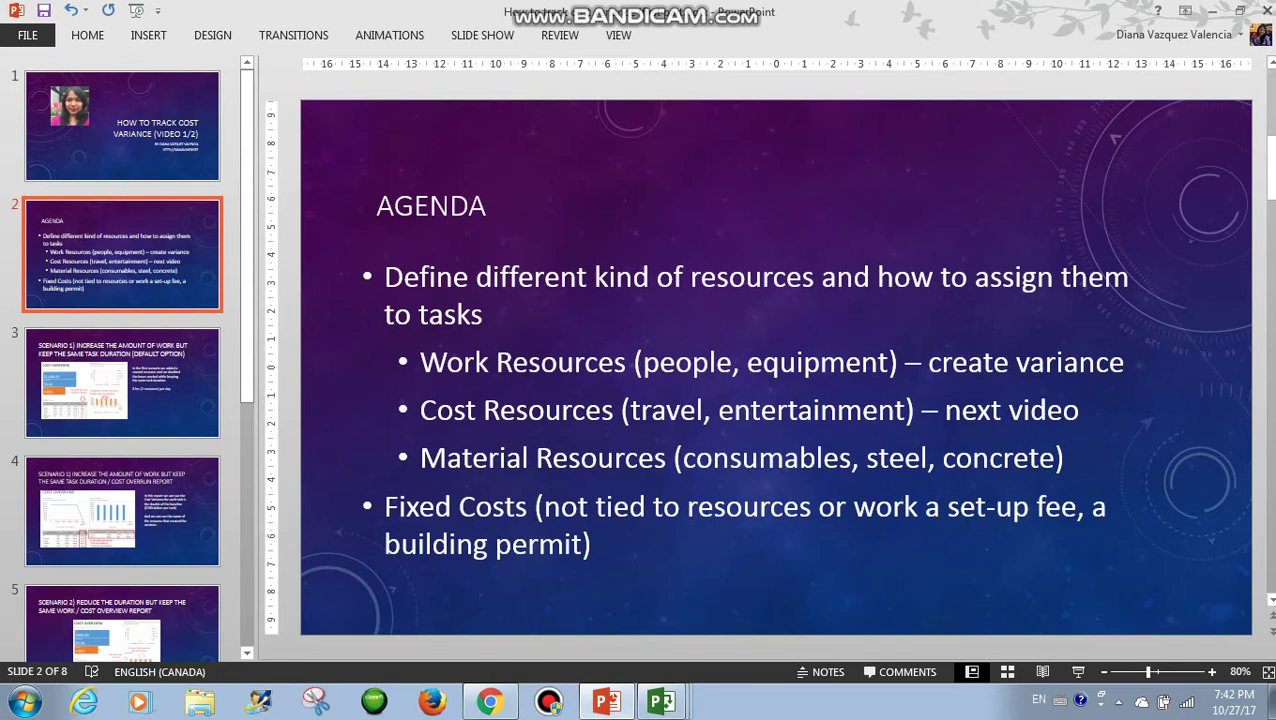
{"action": "left_click", "coordinate": [160, 358]}
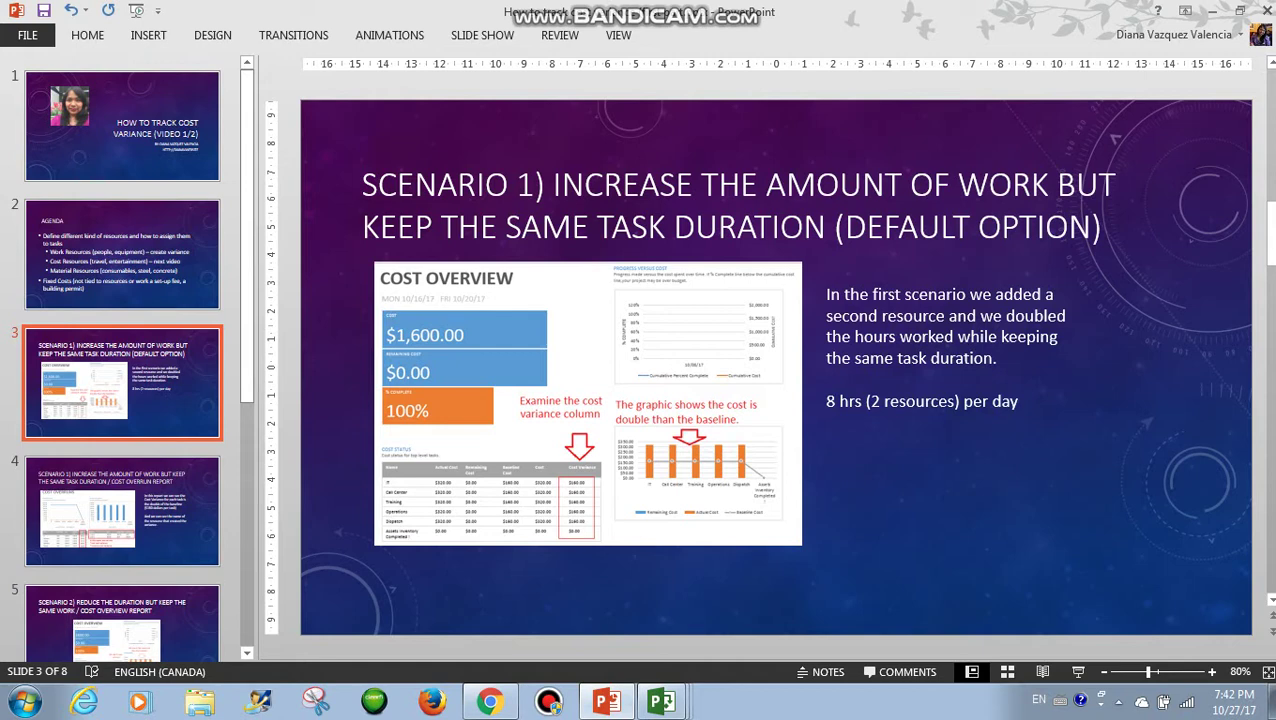
{"action": "scroll", "coordinate": [122, 446], "scroll_direction": "down", "scroll_amount": 3}
{"action": "left_click", "coordinate": [122, 446]}
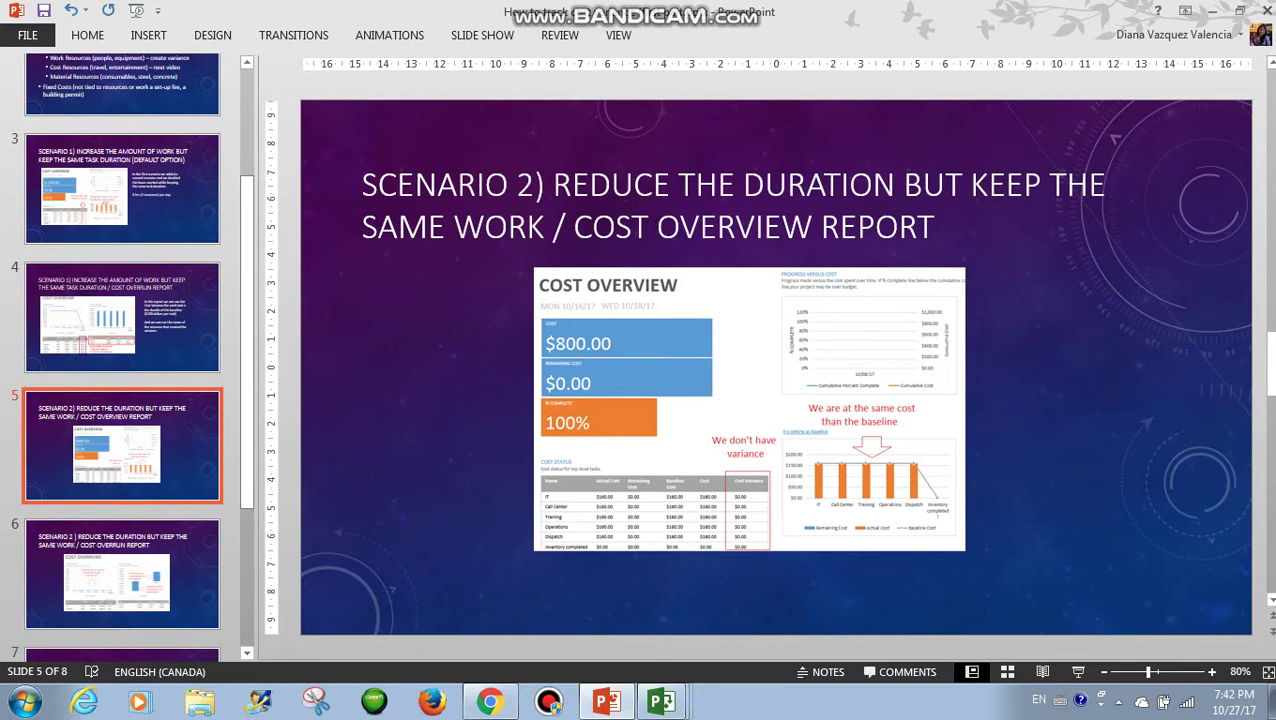
{"action": "scroll", "coordinate": [122, 454], "scroll_direction": "down", "scroll_amount": 4}
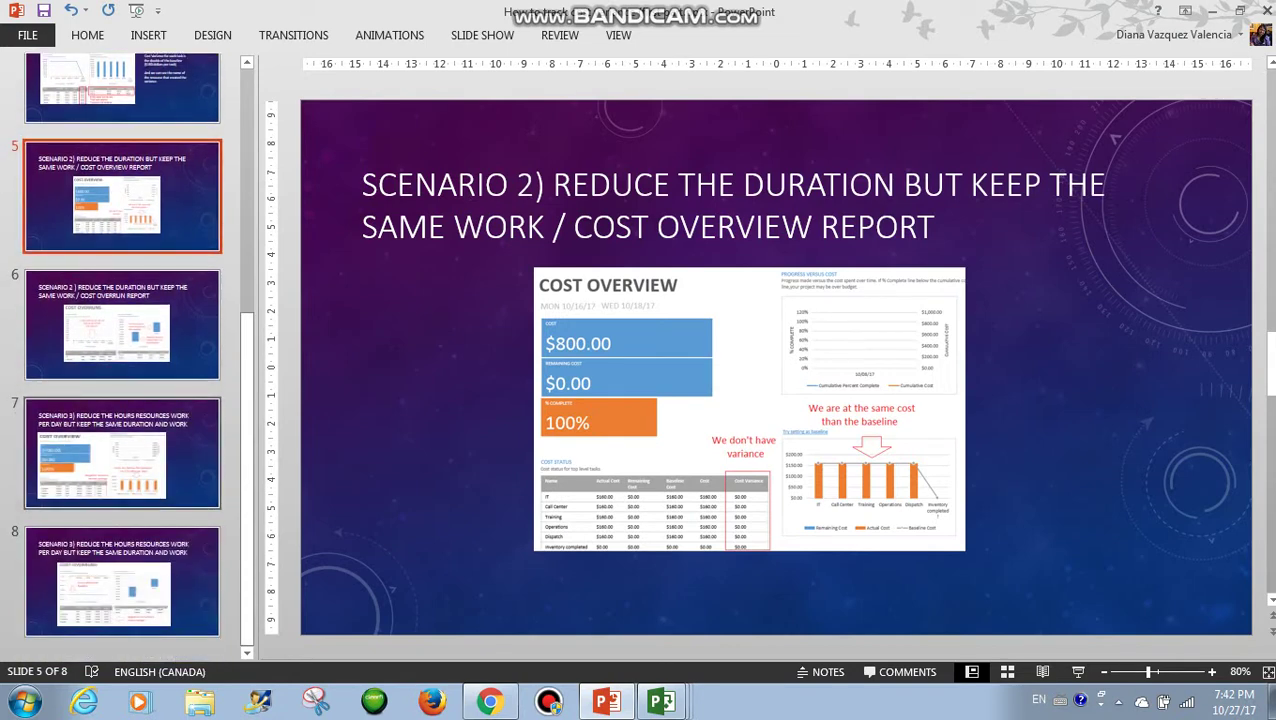
{"action": "left_click", "coordinate": [122, 454]}
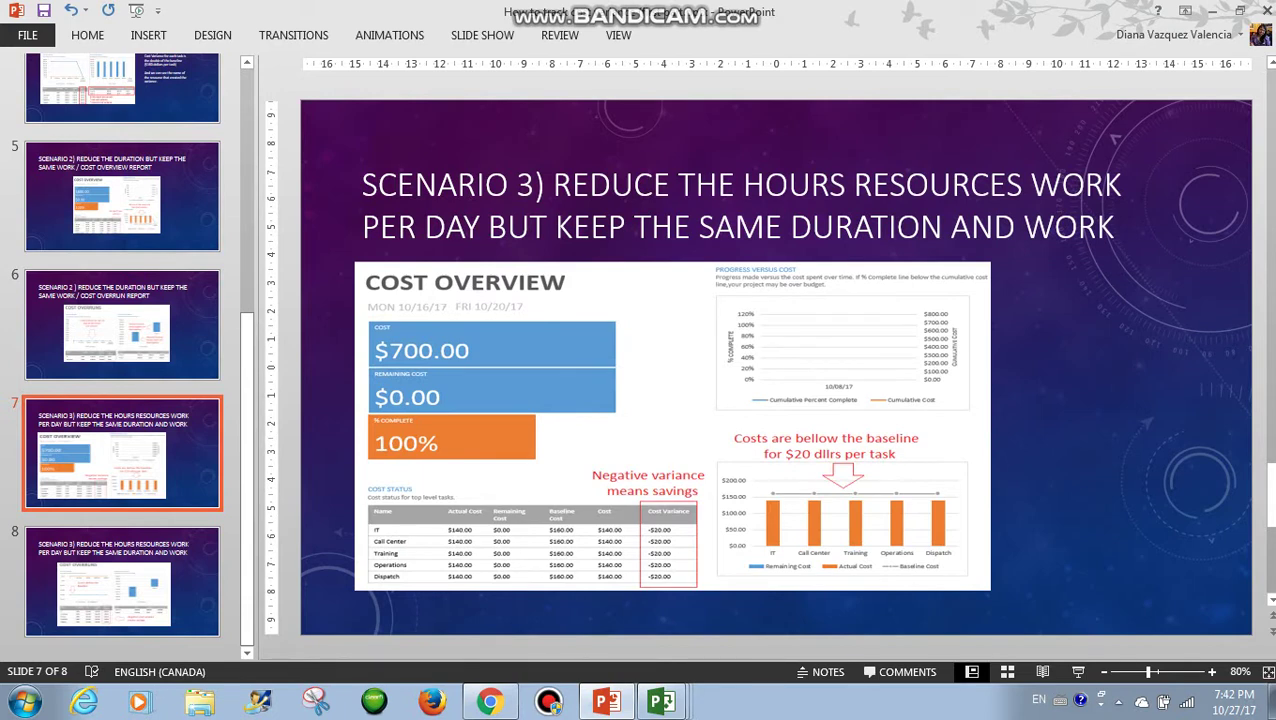
- Switch to no variance.mpp in Microsoft Project and assign the first listed resource to all five subtasks, IT through Dispatch
{"action": "mouse_move", "coordinate": [660, 702]}
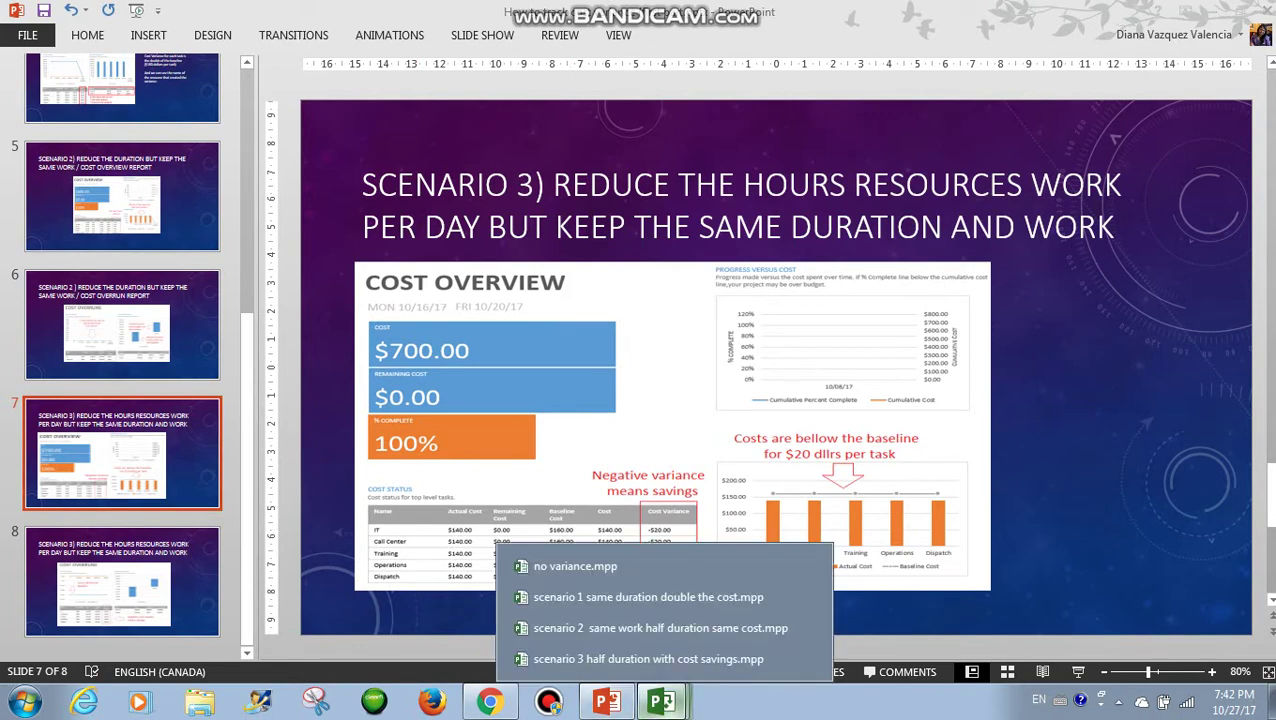
{"action": "left_click", "coordinate": [575, 566]}
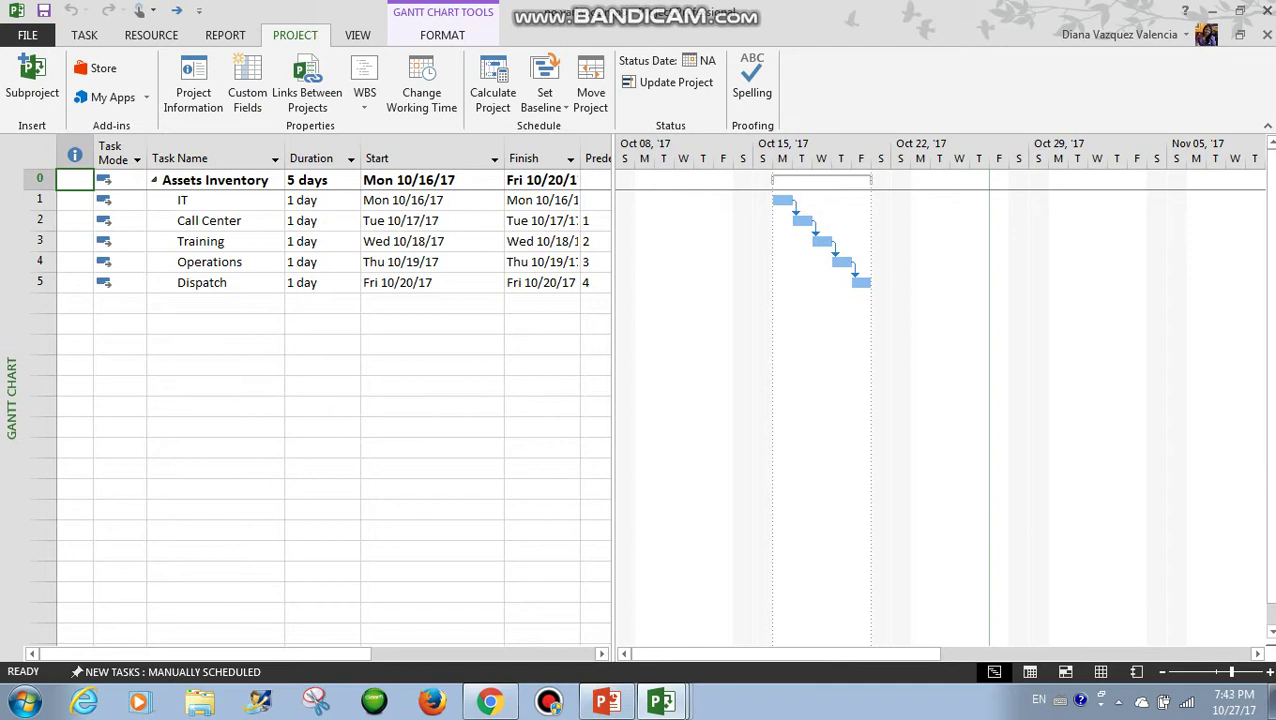
{"action": "left_click_drag", "start_coordinate": [200, 200], "coordinate": [200, 282]}
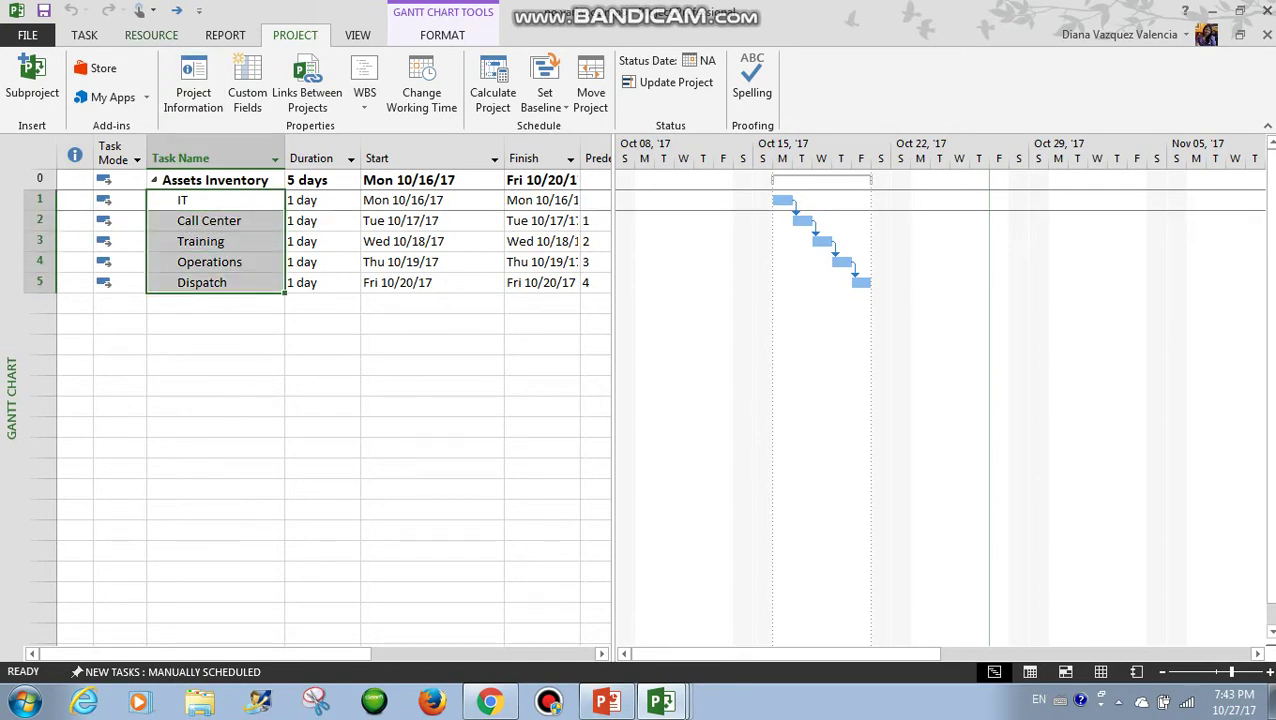
{"action": "left_click", "coordinate": [151, 35]}
{"action": "left_click", "coordinate": [88, 88]}
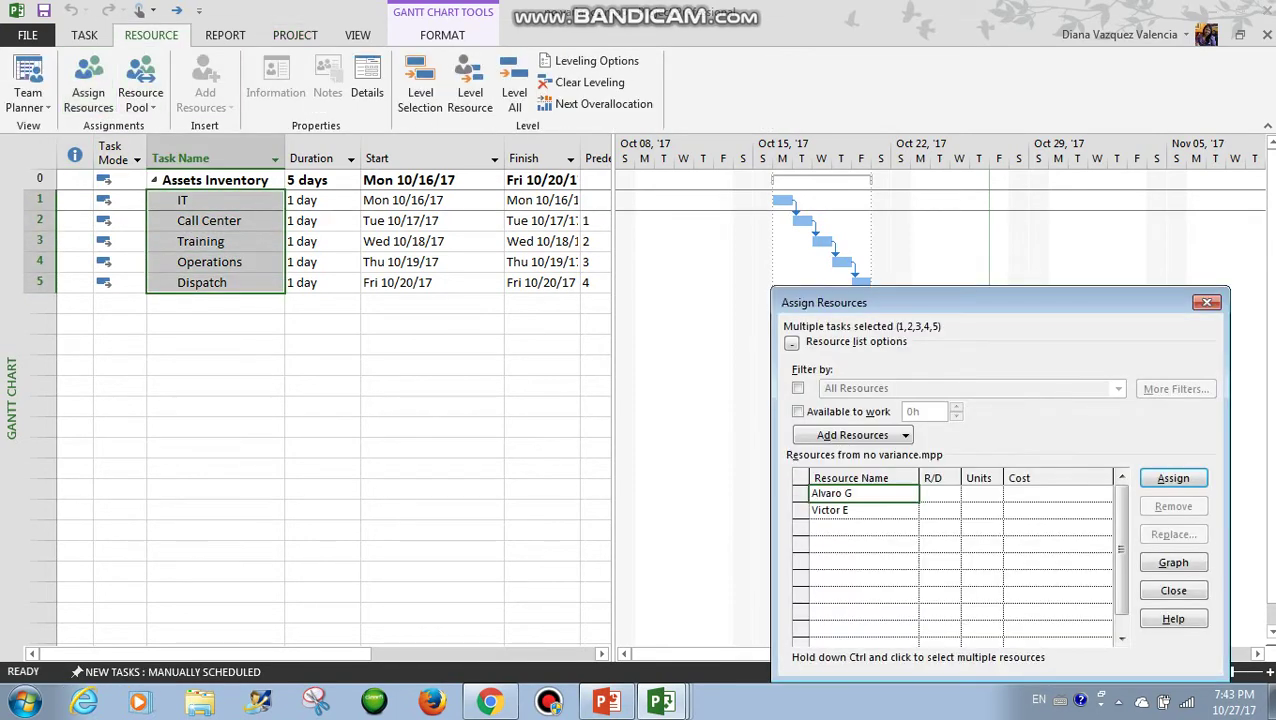
{"action": "left_click", "coordinate": [1173, 478]}
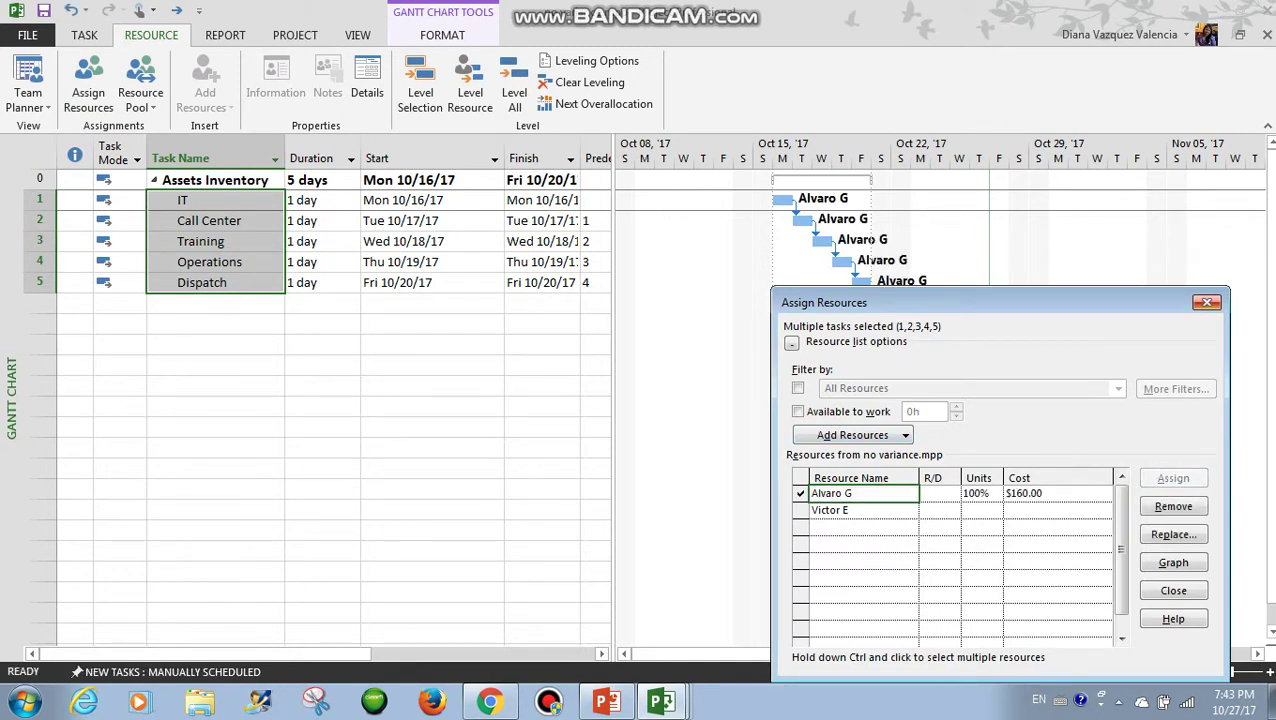
{"action": "left_click", "coordinate": [1207, 302]}
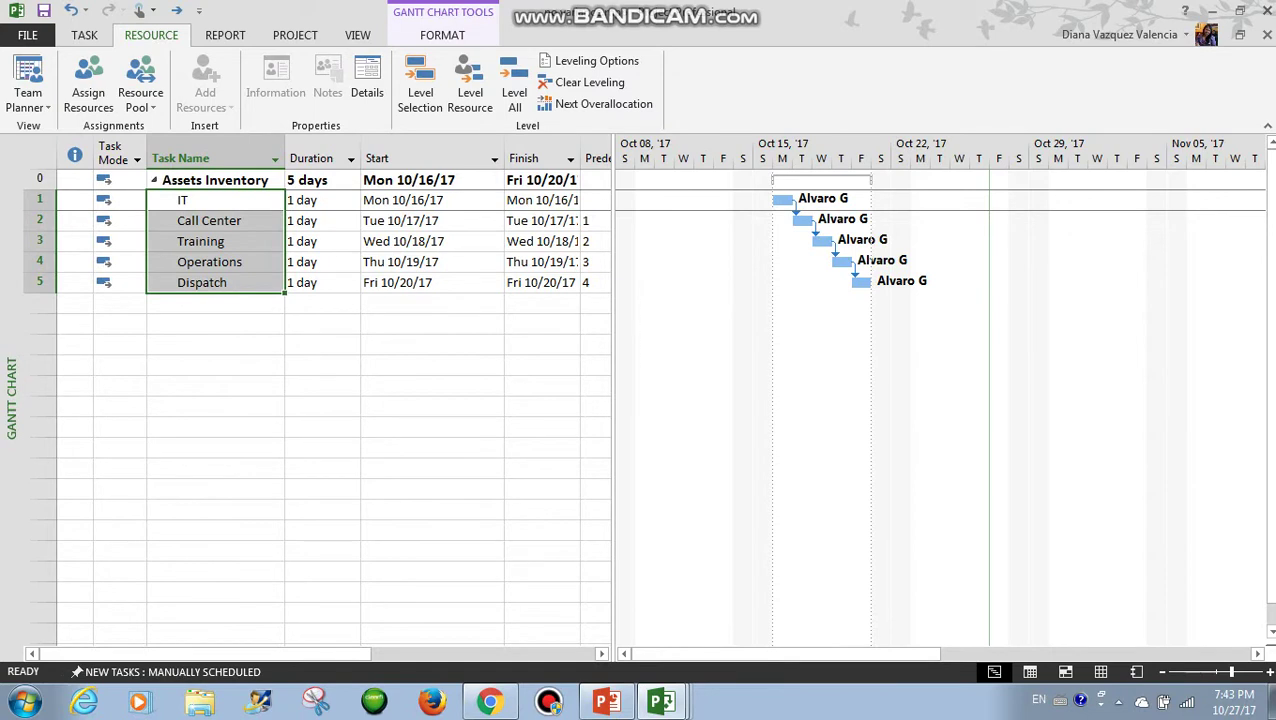
- Set the project's baseline and mark the five selected tasks as 100% complete
{"action": "left_click", "coordinate": [295, 35]}
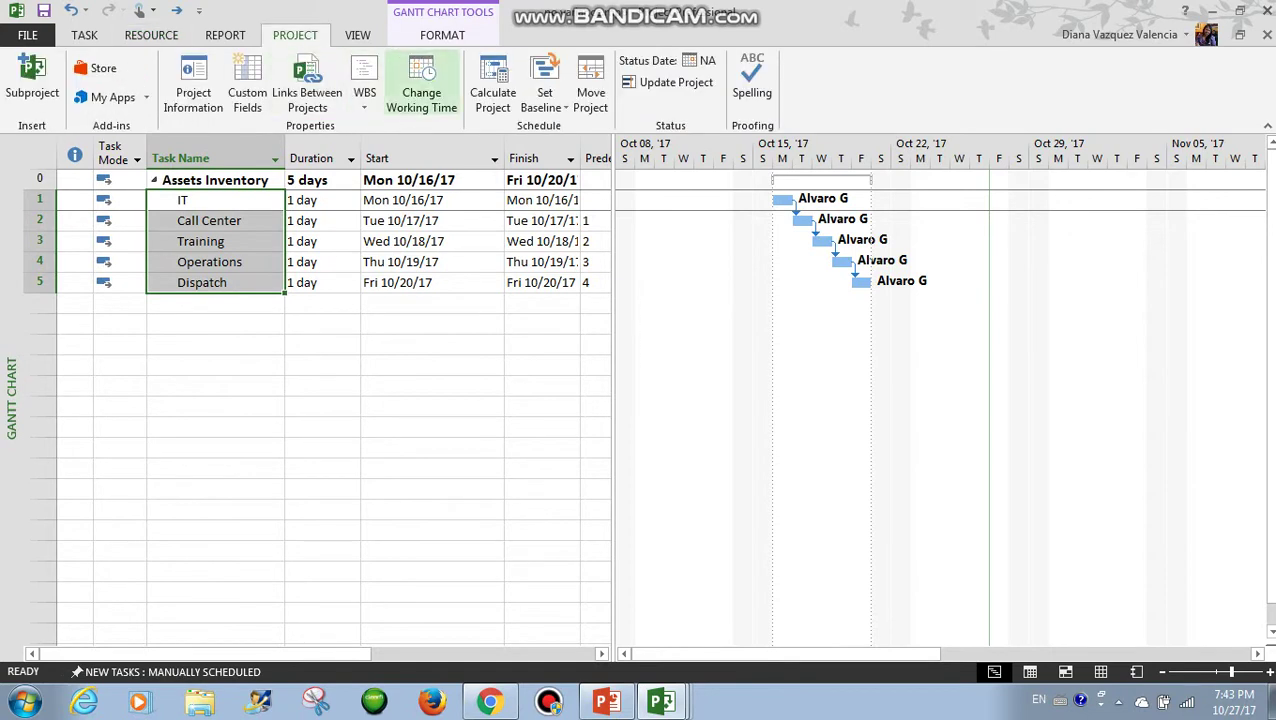
{"action": "left_click", "coordinate": [544, 85]}
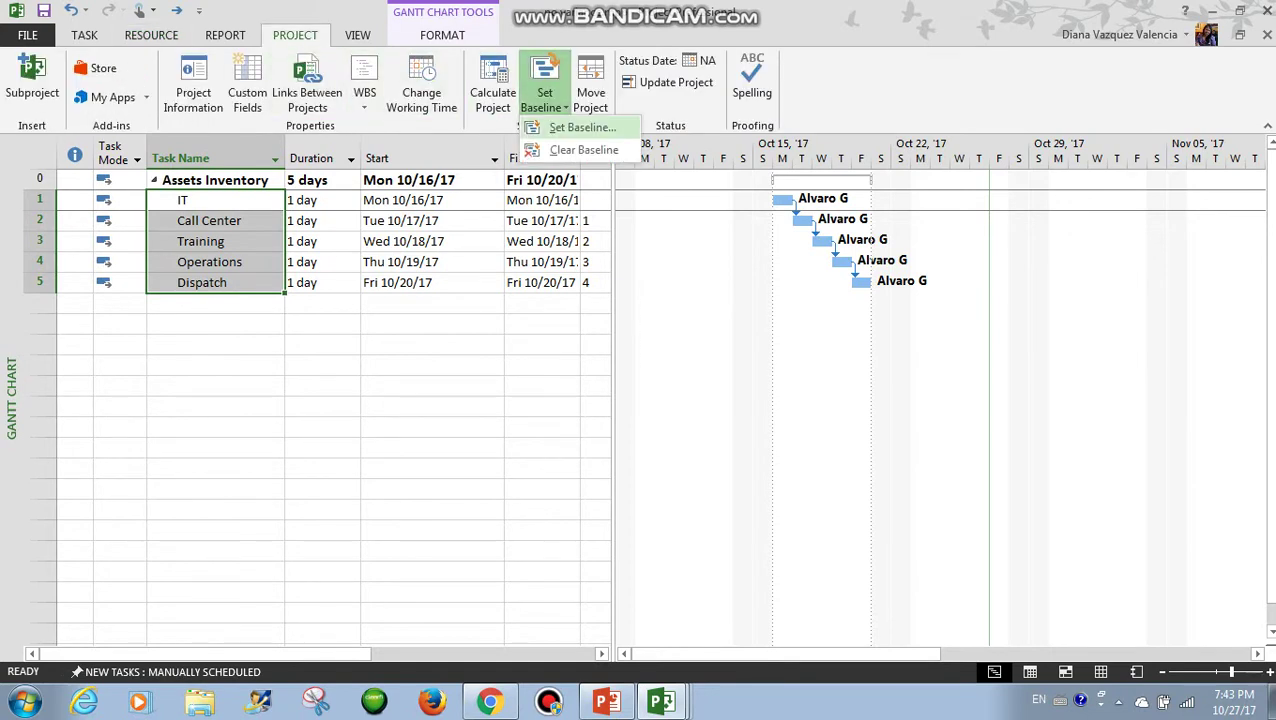
{"action": "left_click", "coordinate": [580, 205]}
{"action": "left_click", "coordinate": [660, 482]}
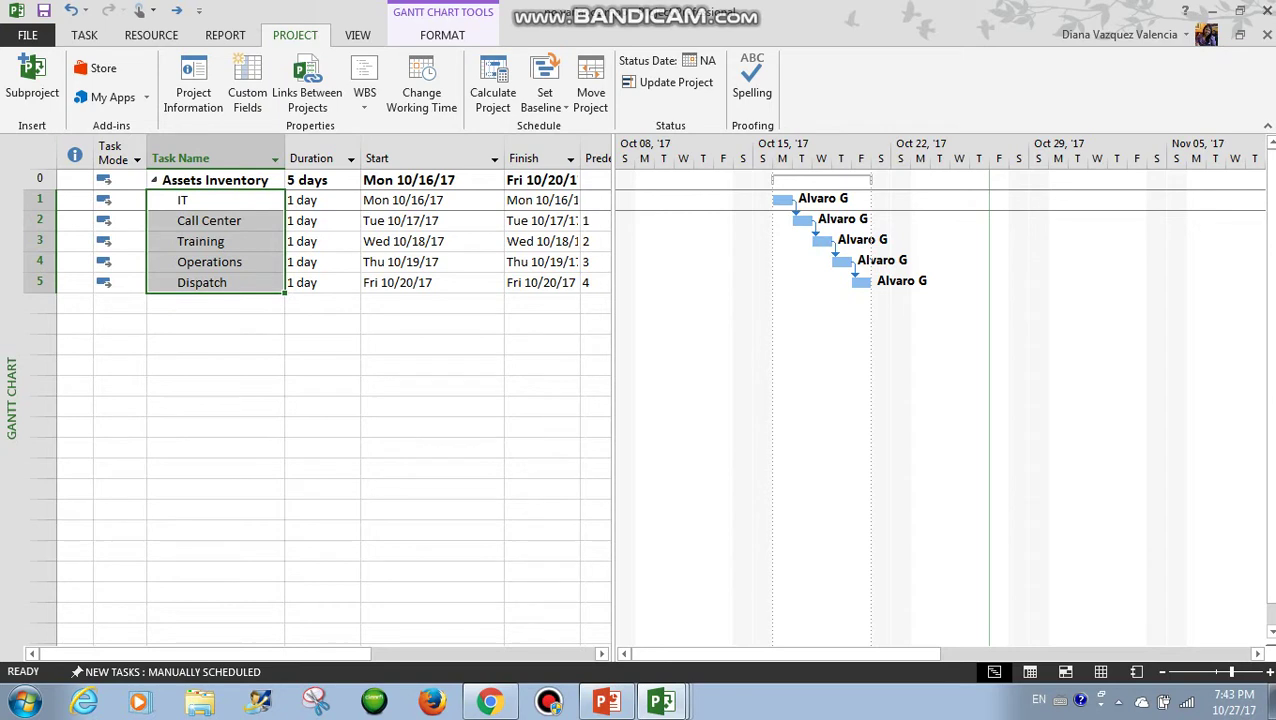
{"action": "left_click", "coordinate": [84, 35]}
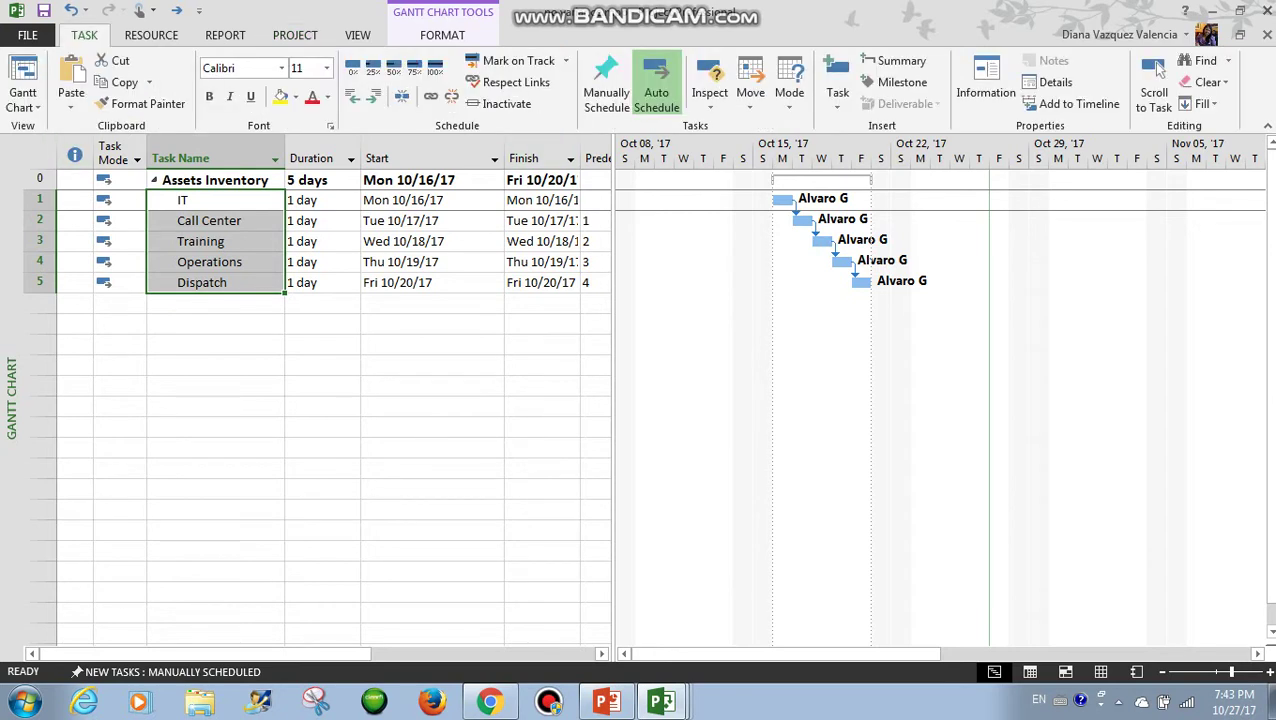
{"action": "left_click", "coordinate": [434, 68]}
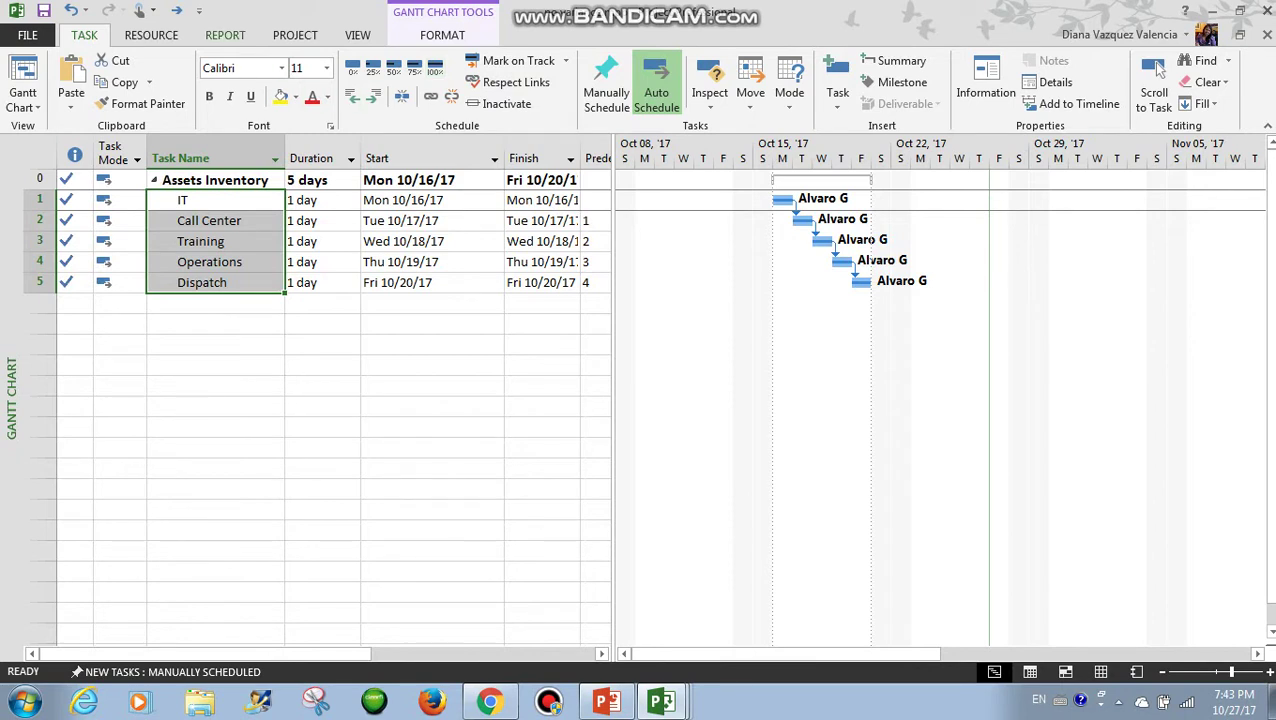
- Open the Cost Overview dashboard report and examine the cost status table and chart for the top-level tasks
{"action": "left_click", "coordinate": [225, 35]}
{"action": "left_click", "coordinate": [138, 95]}
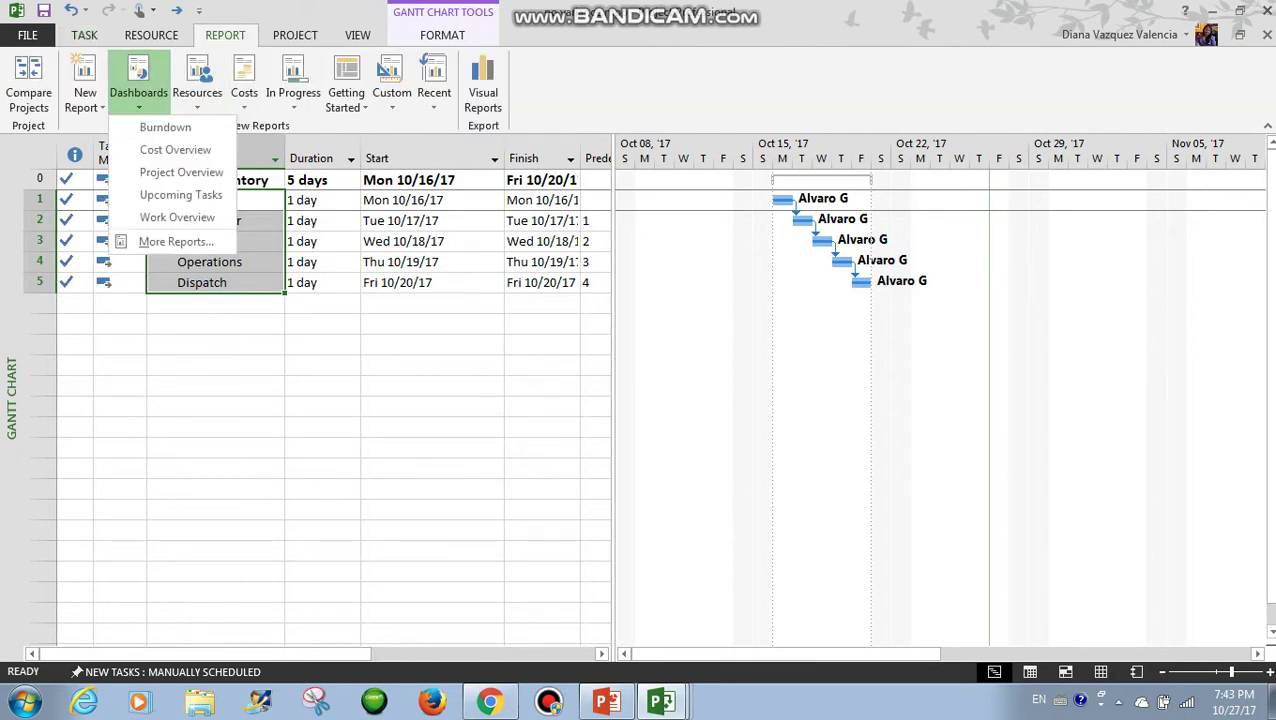
{"action": "left_click", "coordinate": [175, 150]}
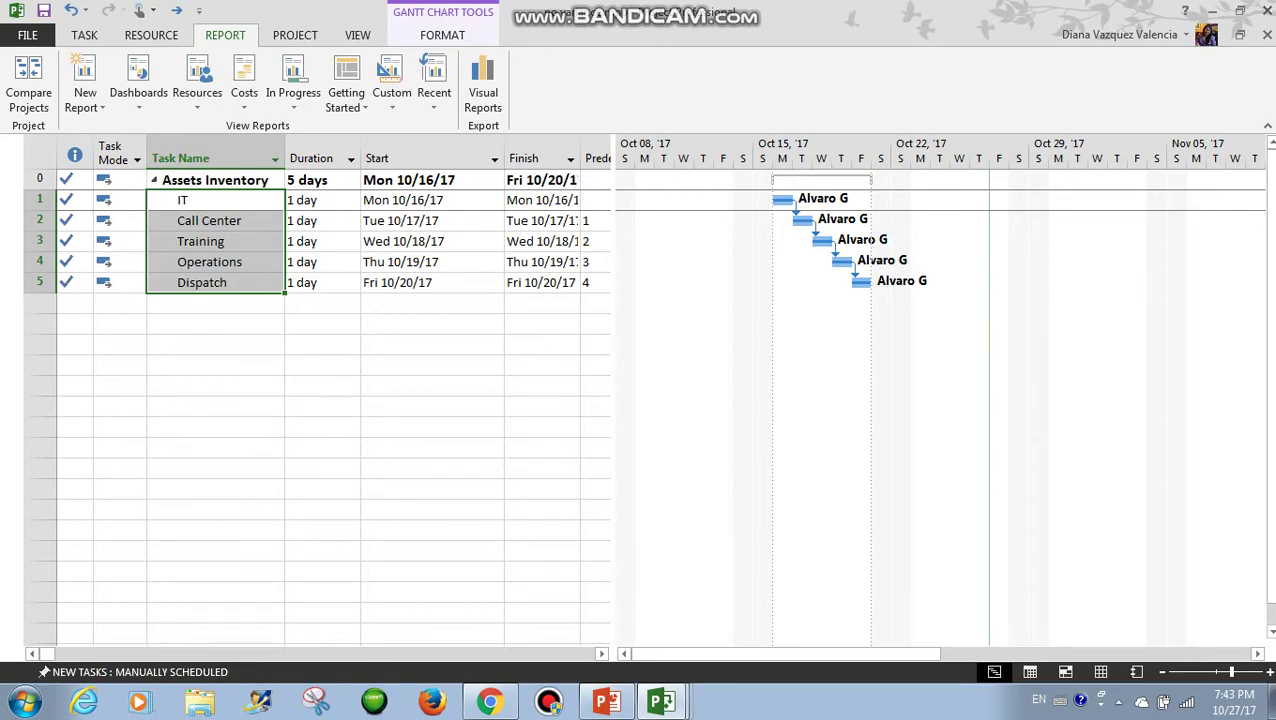
{"action": "scroll", "coordinate": [640, 400], "scroll_direction": "down", "scroll_amount": 3}
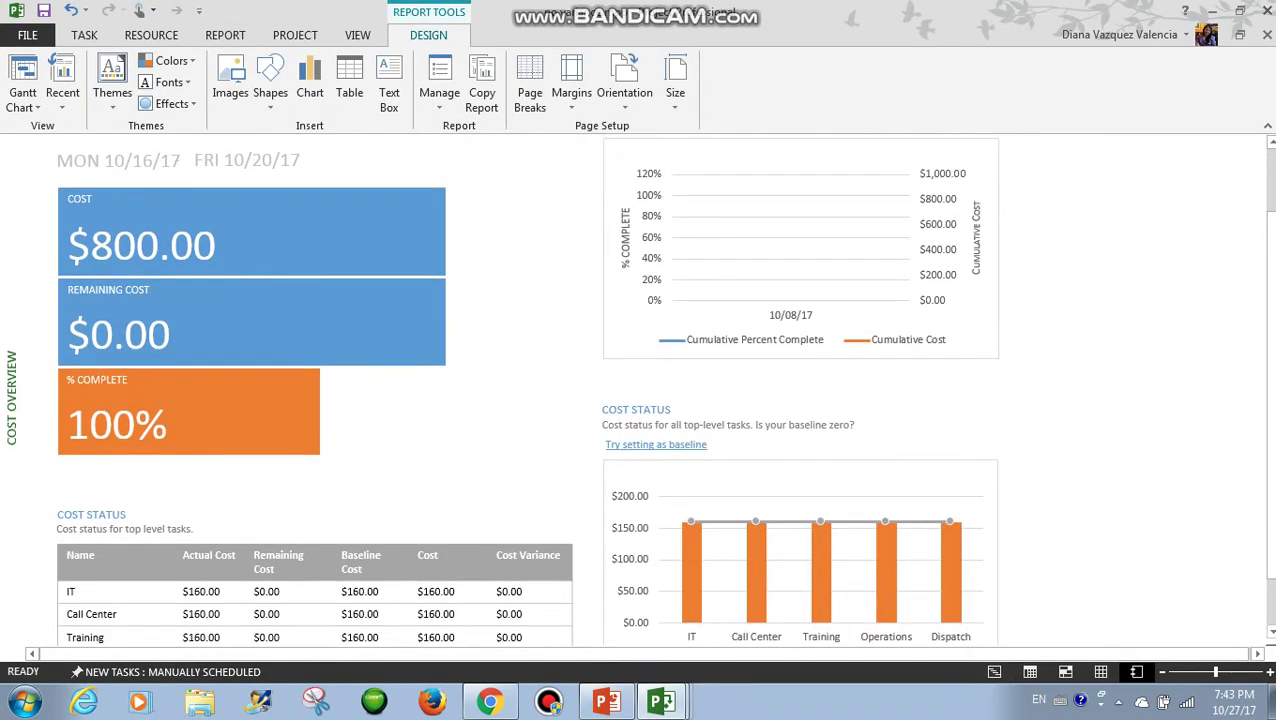
{"action": "scroll", "coordinate": [640, 400], "scroll_direction": "down", "scroll_amount": 5}
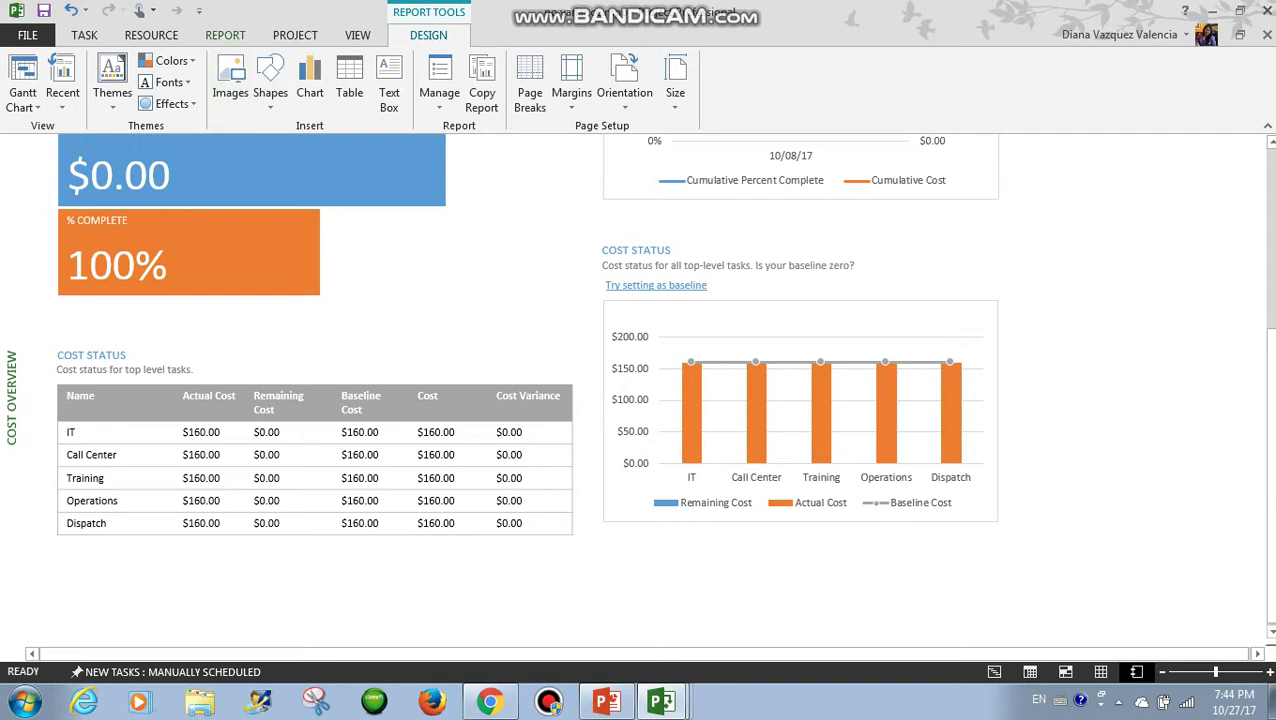
- Open the Cost Overruns report and examine the cost variance by task and by resource
{"action": "left_click", "coordinate": [225, 35]}
{"action": "left_click", "coordinate": [244, 85]}
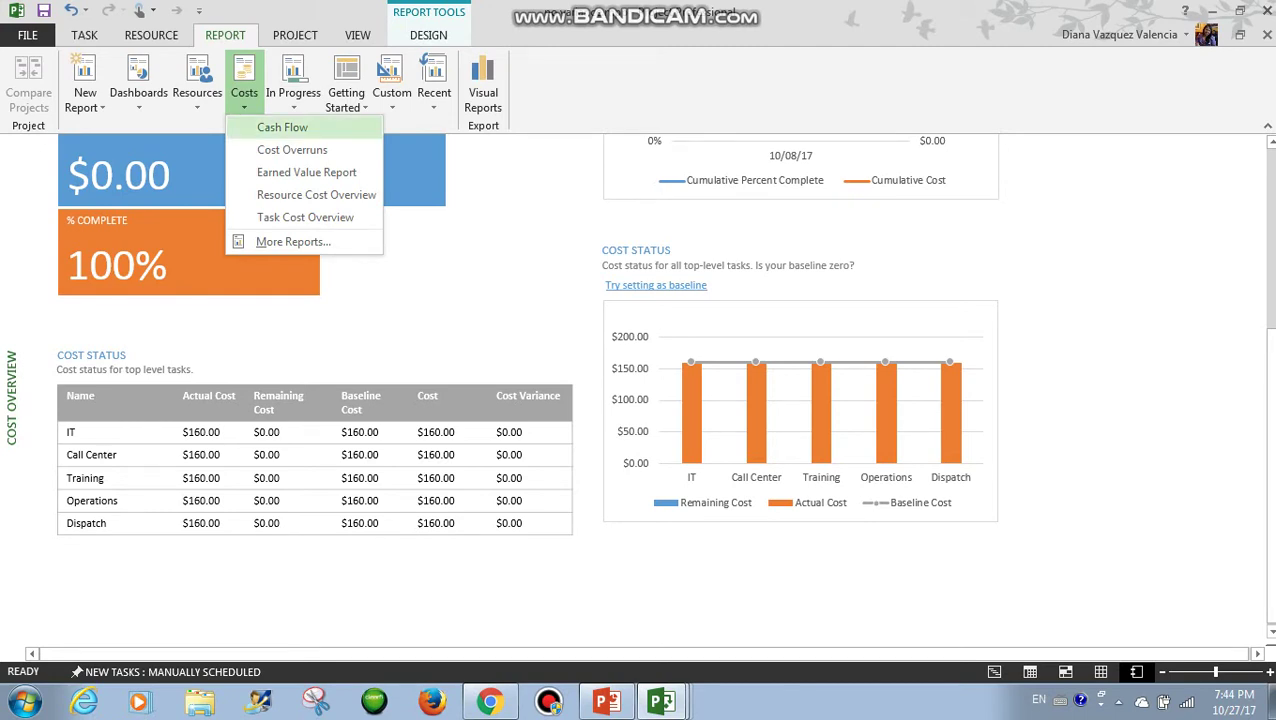
{"action": "left_click", "coordinate": [292, 149]}
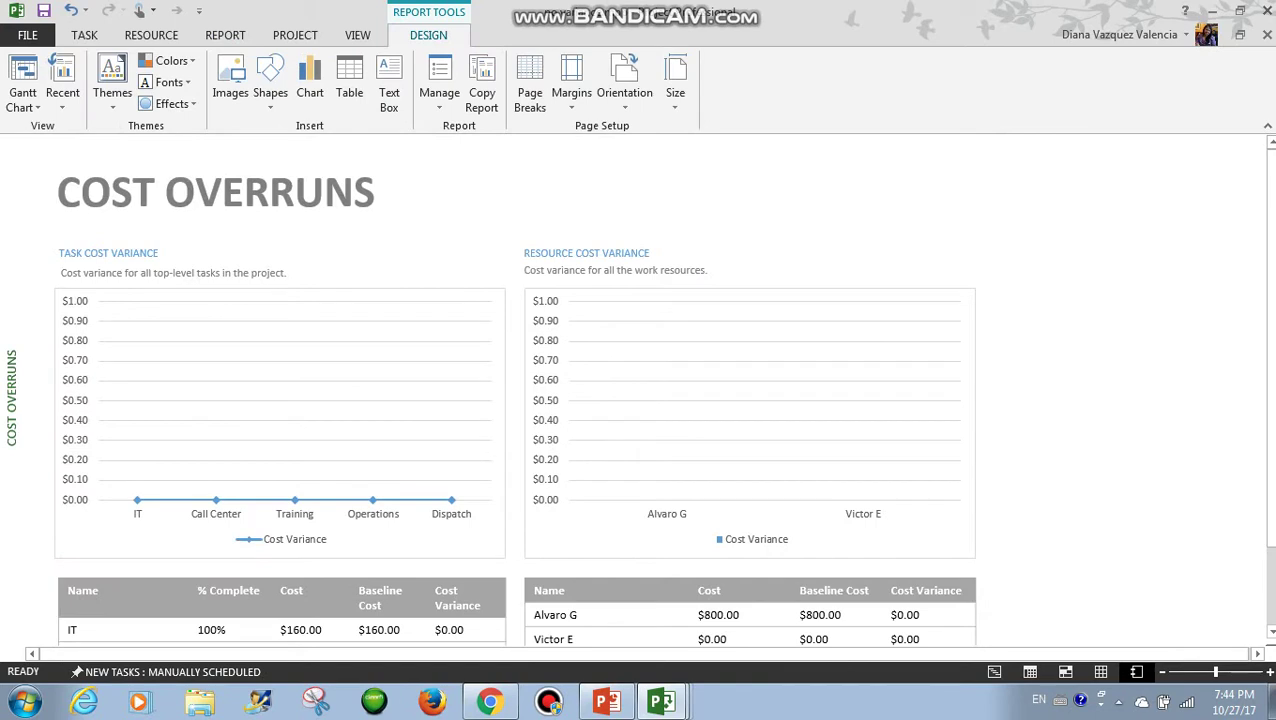
{"action": "scroll", "coordinate": [663, 396], "scroll_direction": "down", "scroll_amount": 1}
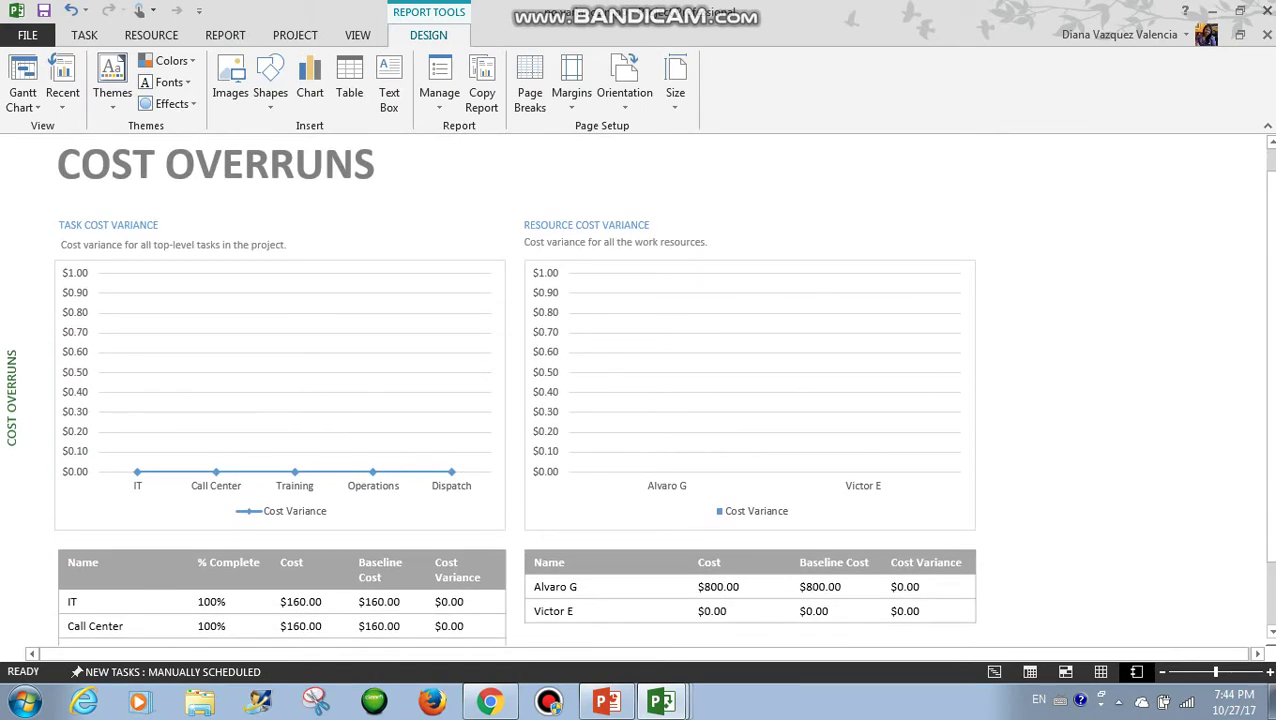
{"action": "scroll", "coordinate": [663, 393], "scroll_direction": "down", "scroll_amount": 3}
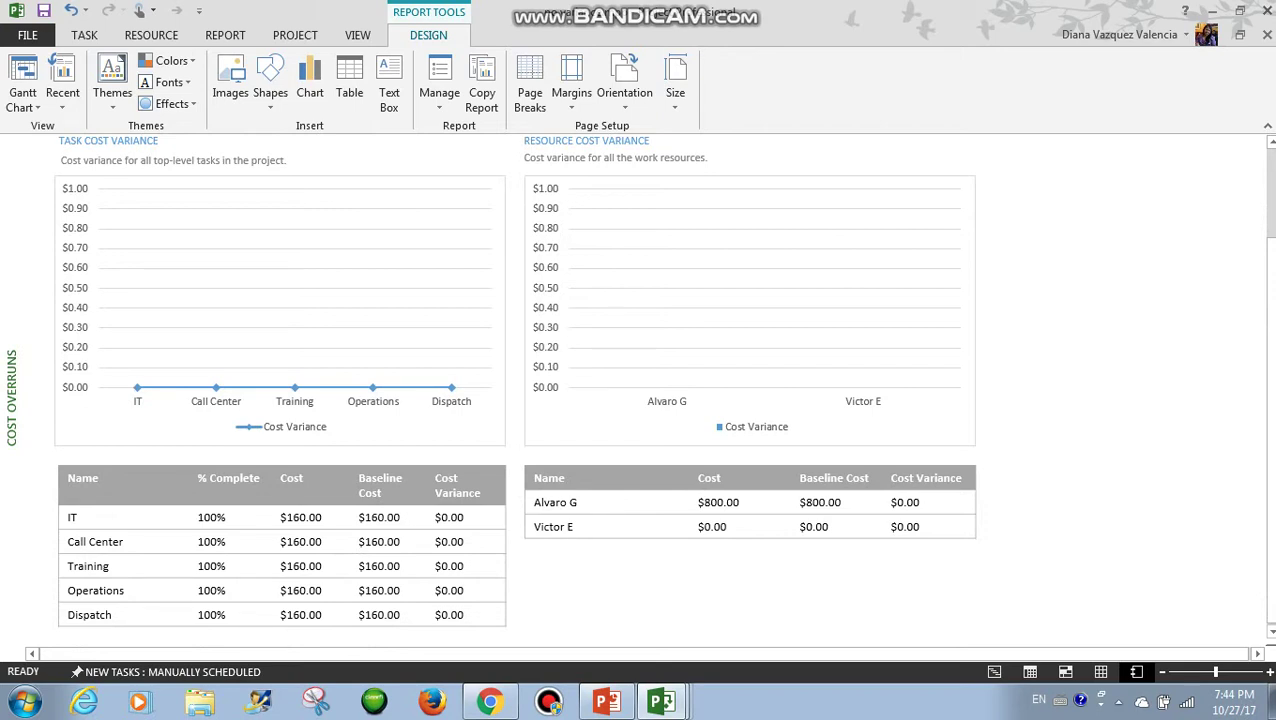
- Switch to the project file scenario 1 same duration double the cost.mpp and clear the task selection
{"action": "right_click", "coordinate": [660, 701]}
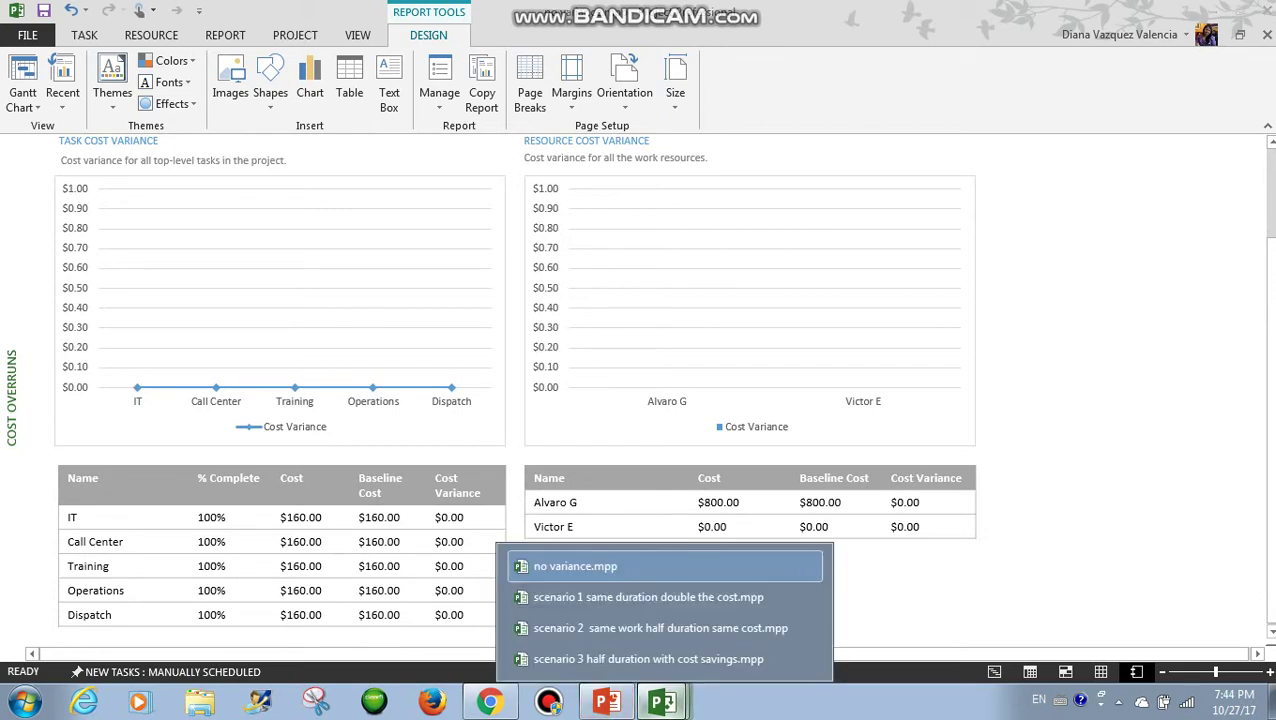
{"action": "left_click", "coordinate": [575, 566]}
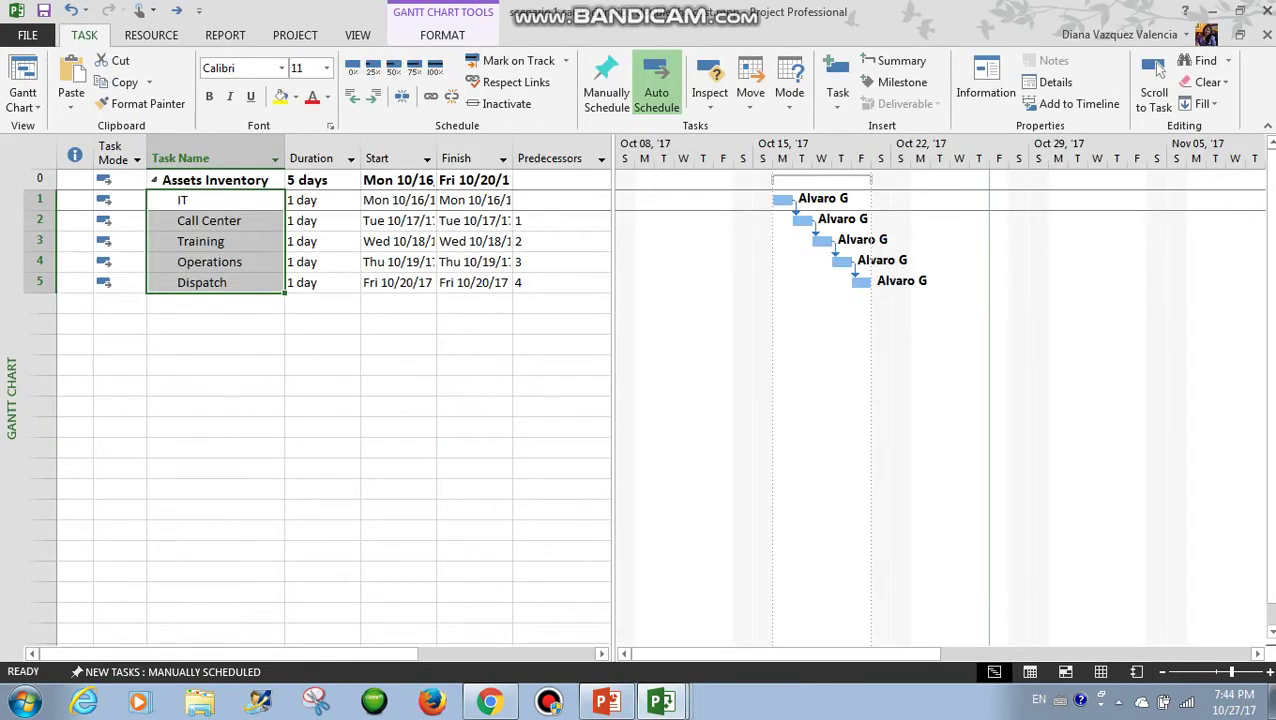
{"action": "left_click", "coordinate": [322, 385]}
- Add the second listed resource to the IT task, choosing to increase the amount of work but keep the same duration
{"action": "left_click", "coordinate": [215, 200]}
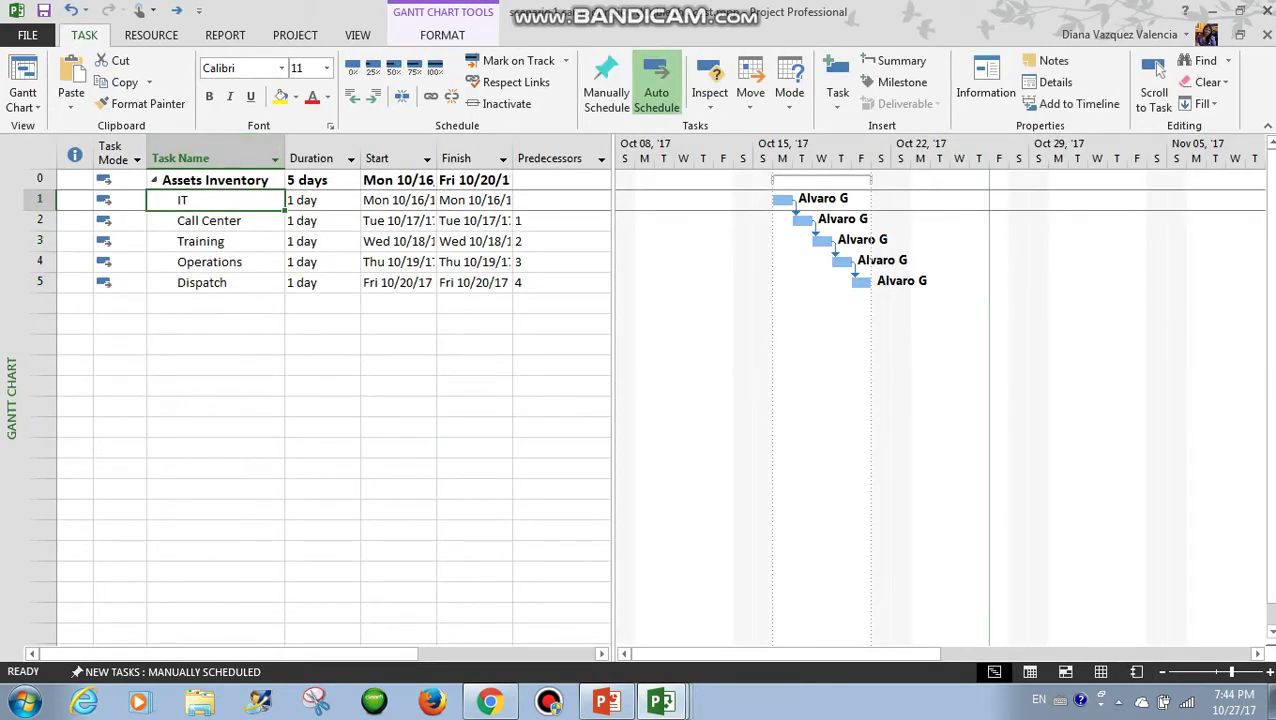
{"action": "left_click", "coordinate": [151, 35]}
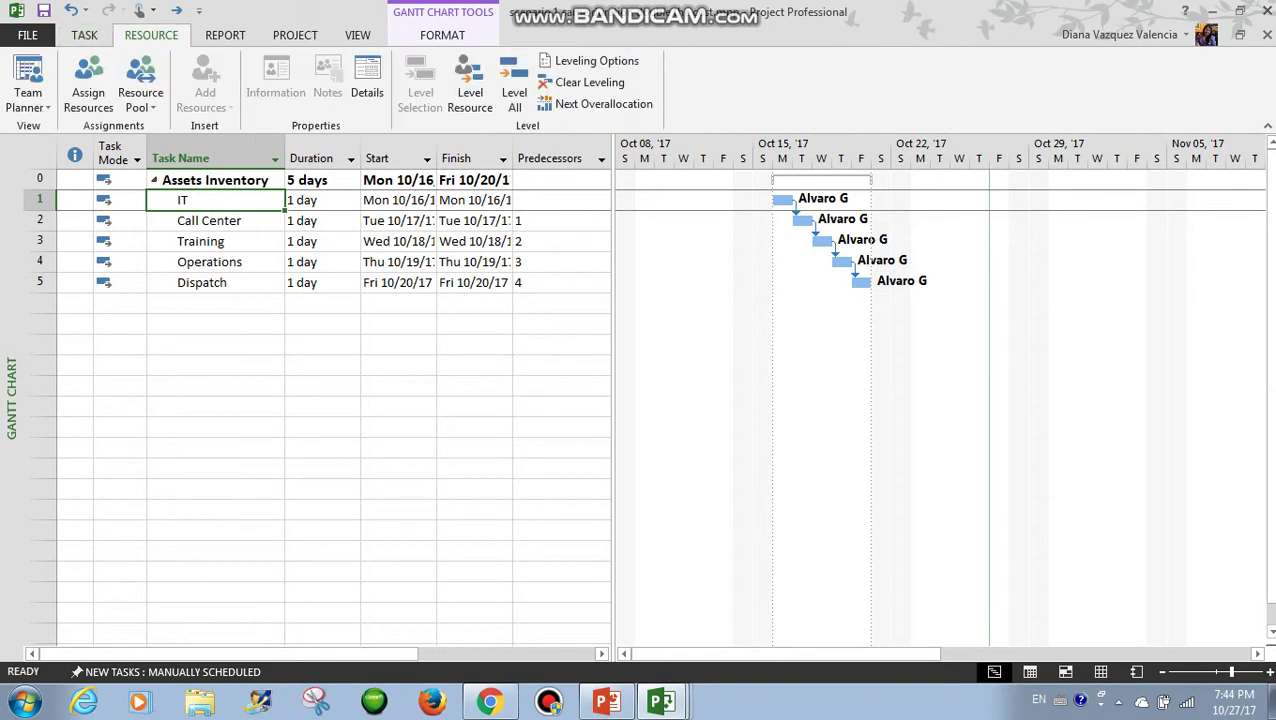
{"action": "left_click", "coordinate": [88, 85]}
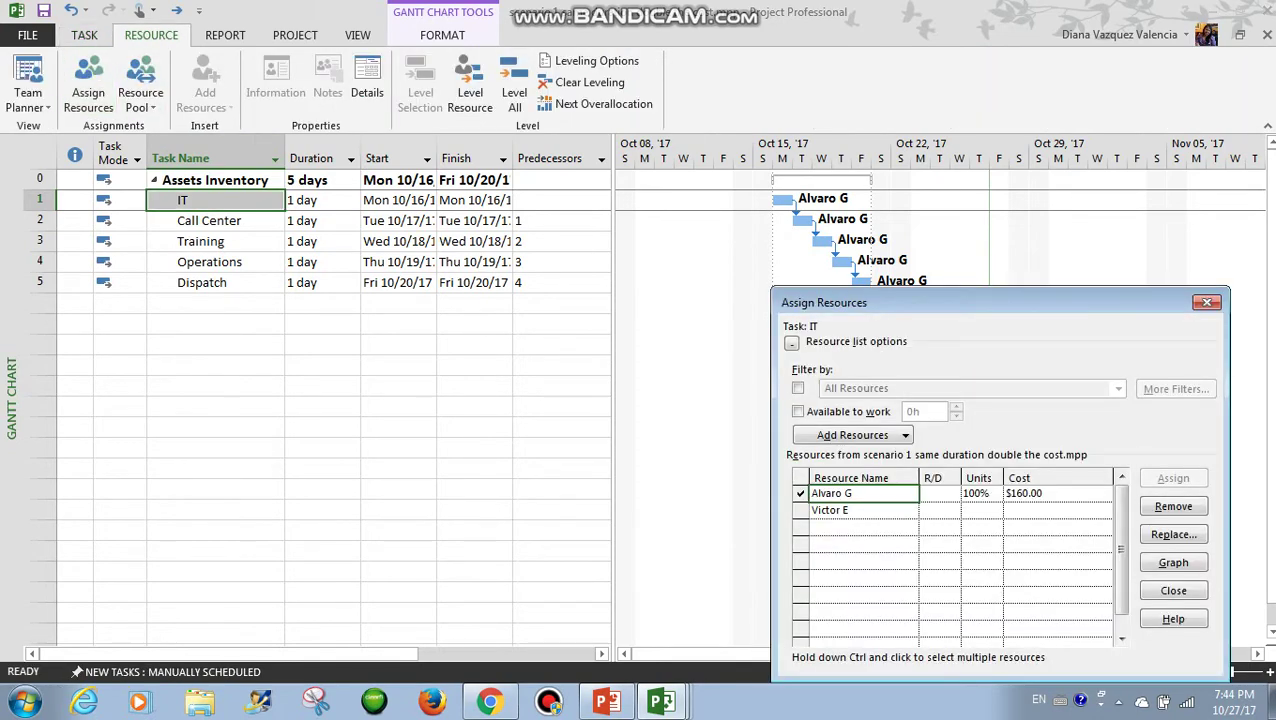
{"action": "left_click", "coordinate": [830, 510]}
{"action": "left_click", "coordinate": [1173, 478]}
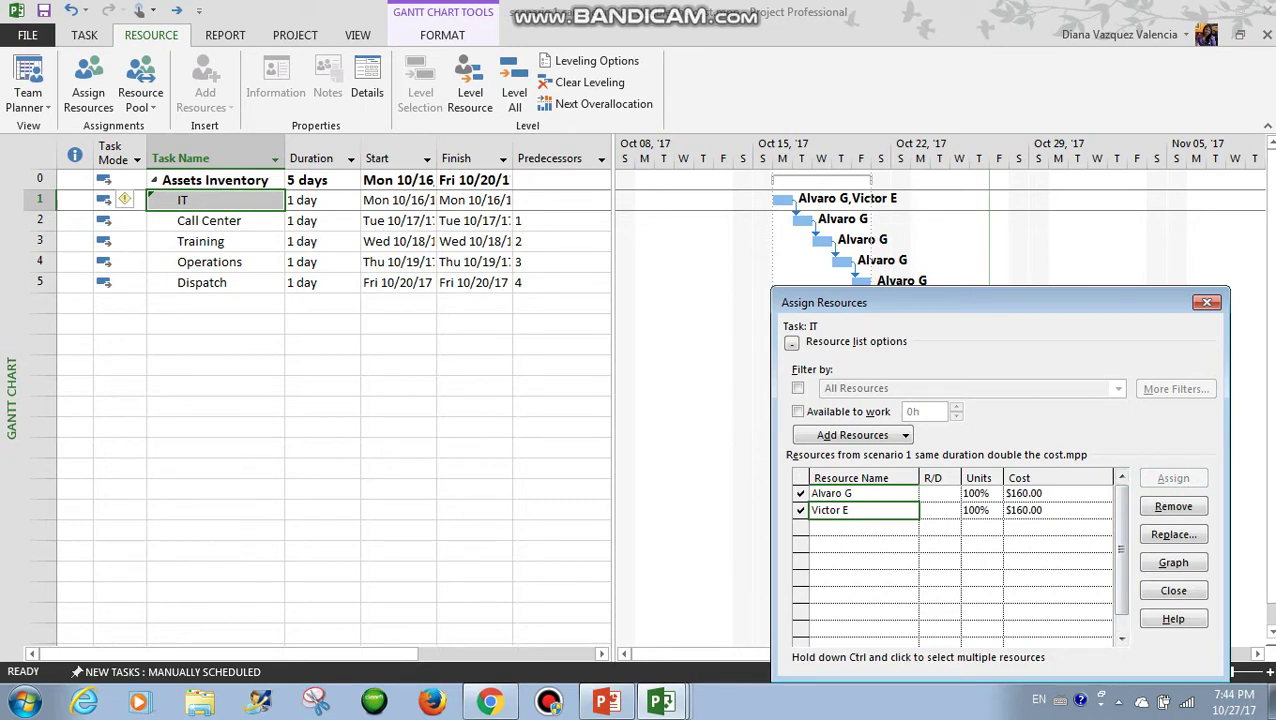
{"action": "left_click", "coordinate": [130, 199]}
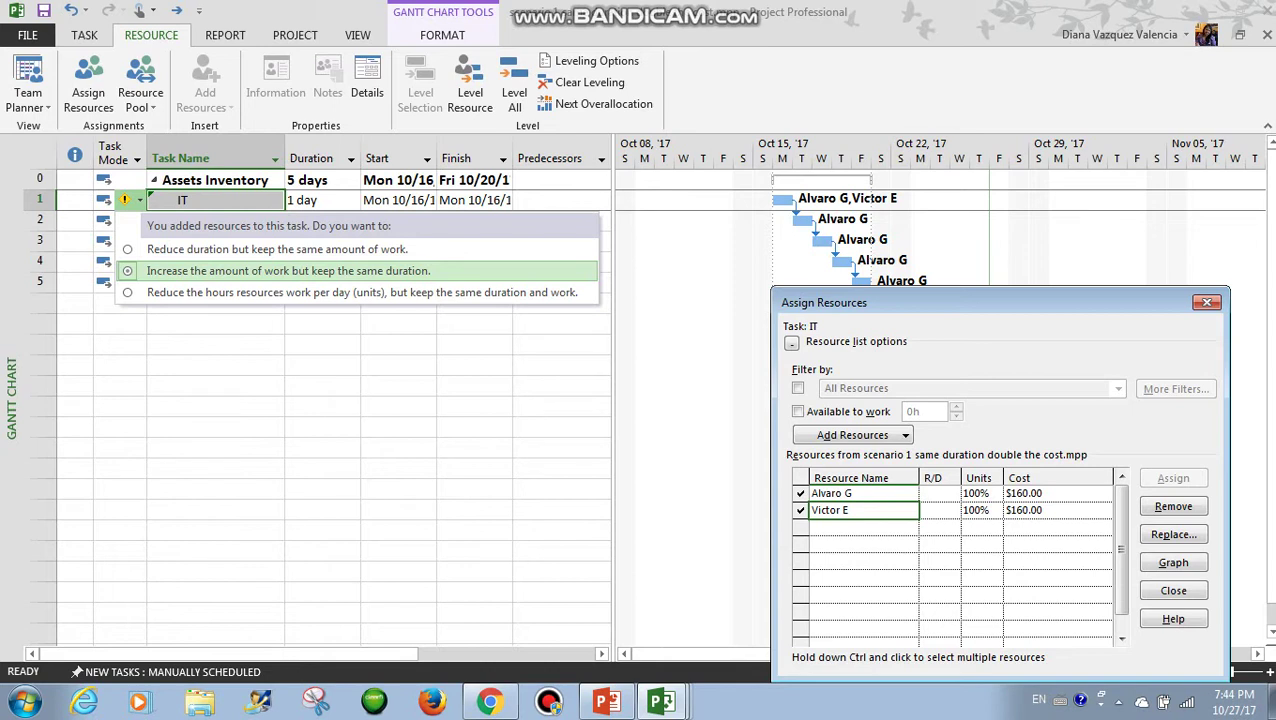
{"action": "left_click", "coordinate": [288, 271]}
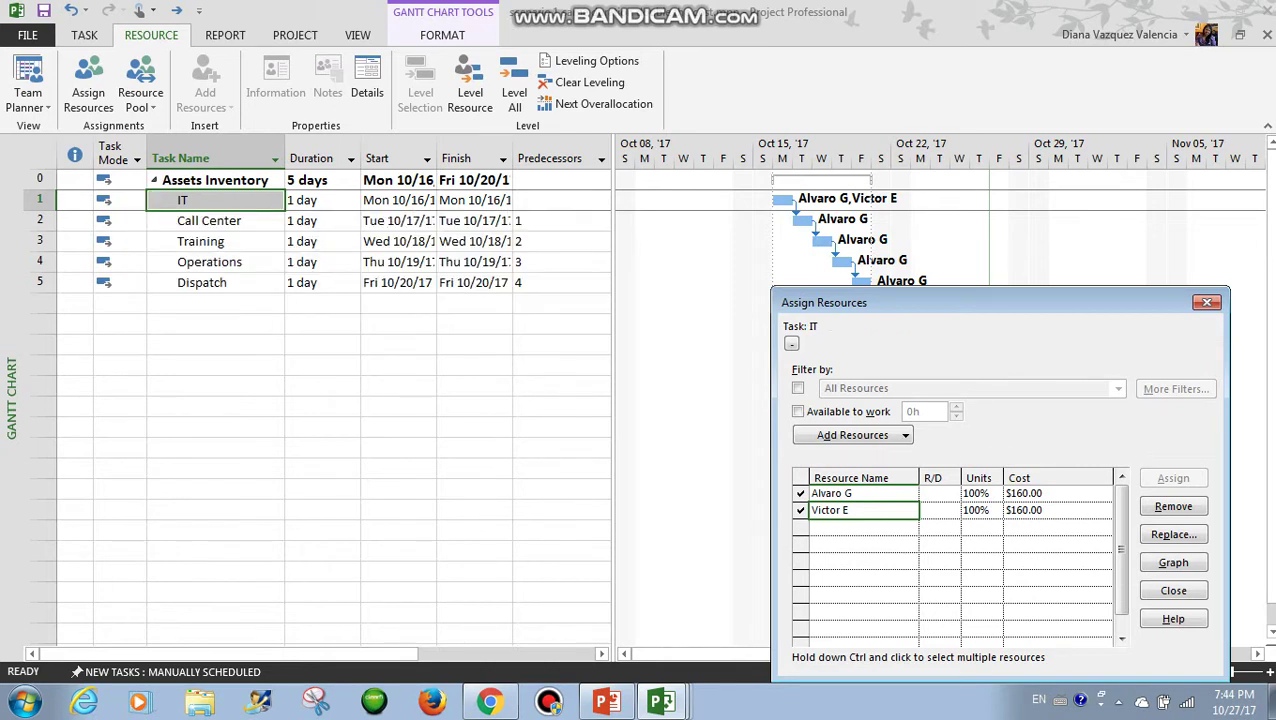
- Add the second listed resource to the Call Center task, increasing the amount of work but keeping the same duration
{"action": "left_click", "coordinate": [209, 221]}
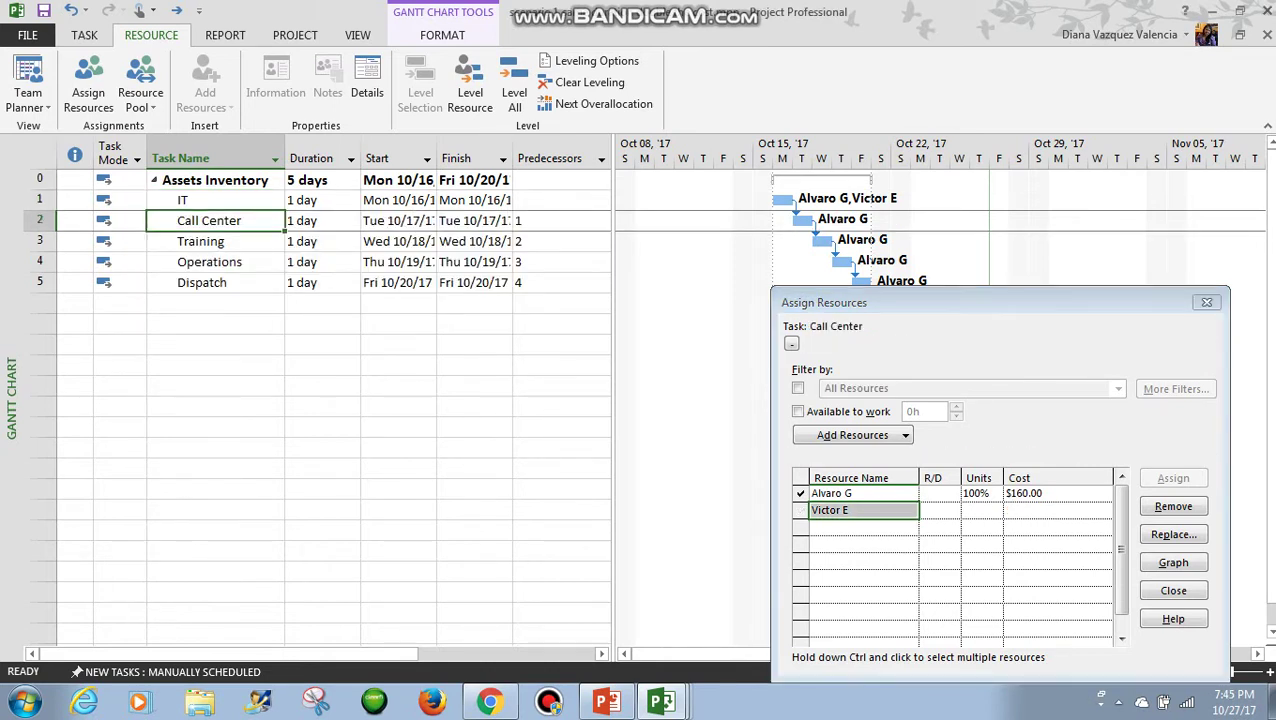
{"action": "left_click", "coordinate": [1173, 478]}
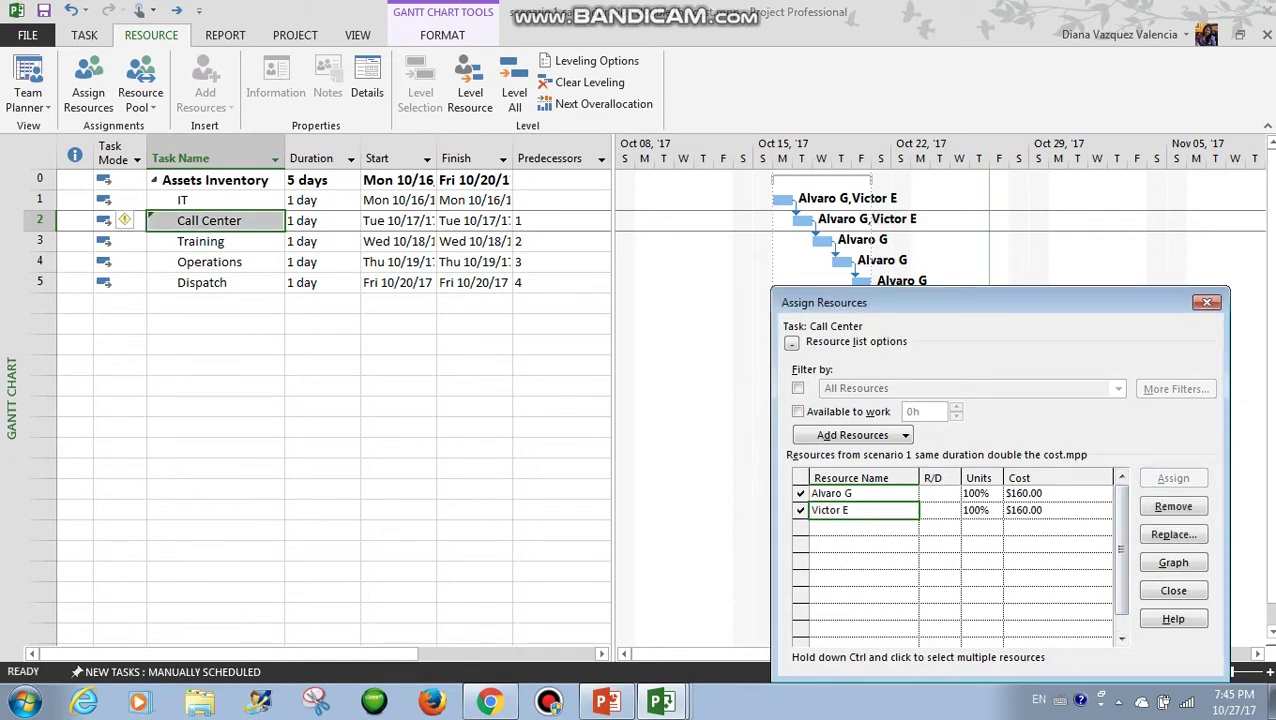
{"action": "left_click", "coordinate": [129, 220]}
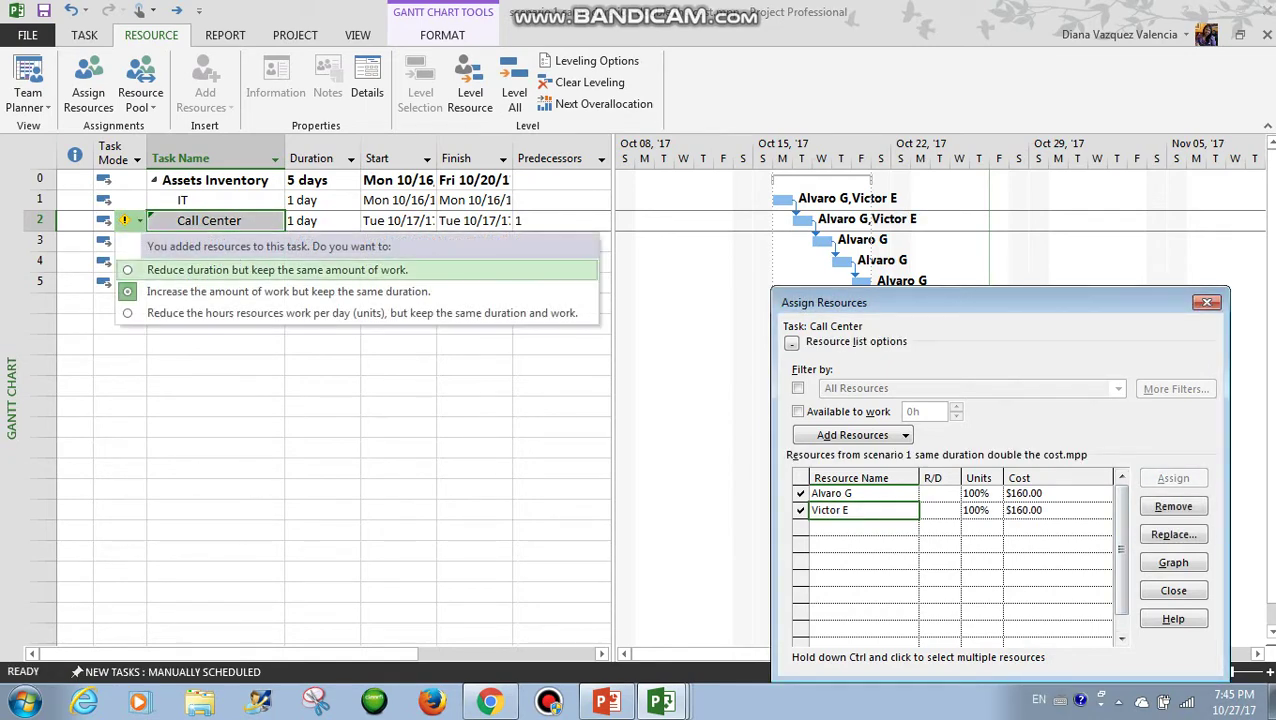
{"action": "left_click", "coordinate": [240, 292]}
- Assign the second listed resource to the Training task as well, with more work and the same duration
{"action": "left_click", "coordinate": [215, 241]}
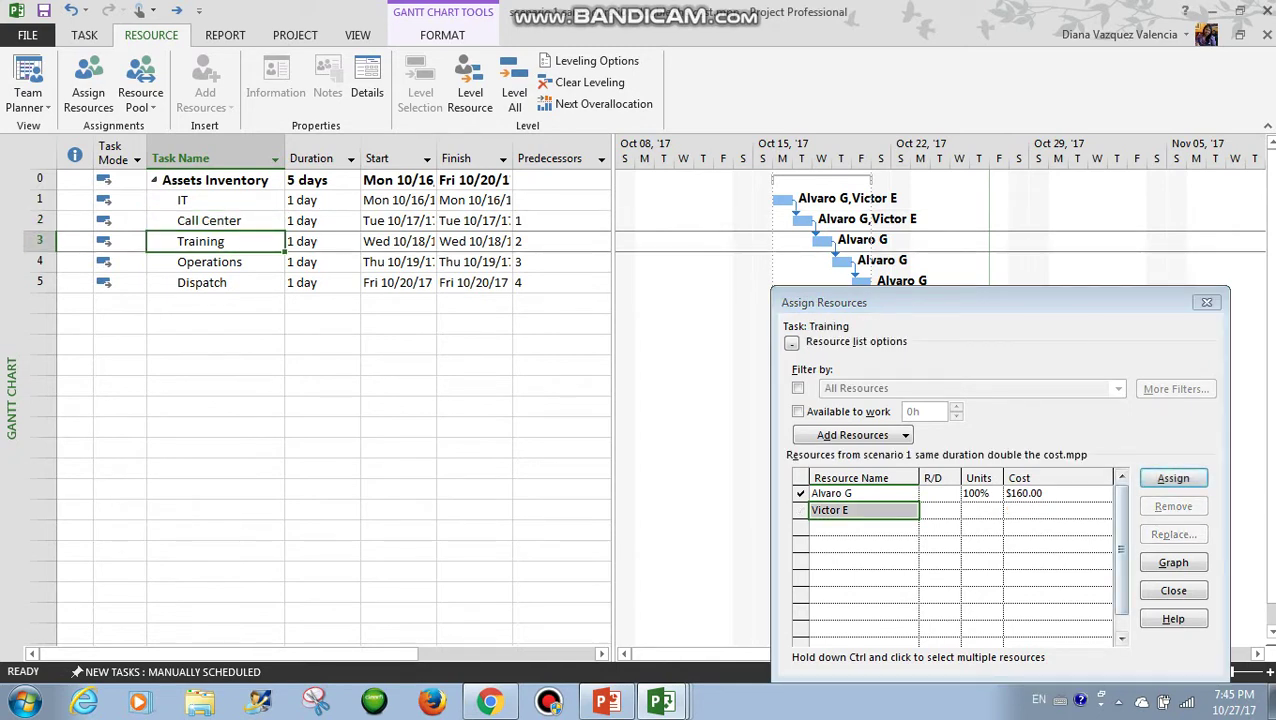
{"action": "left_click", "coordinate": [1173, 478]}
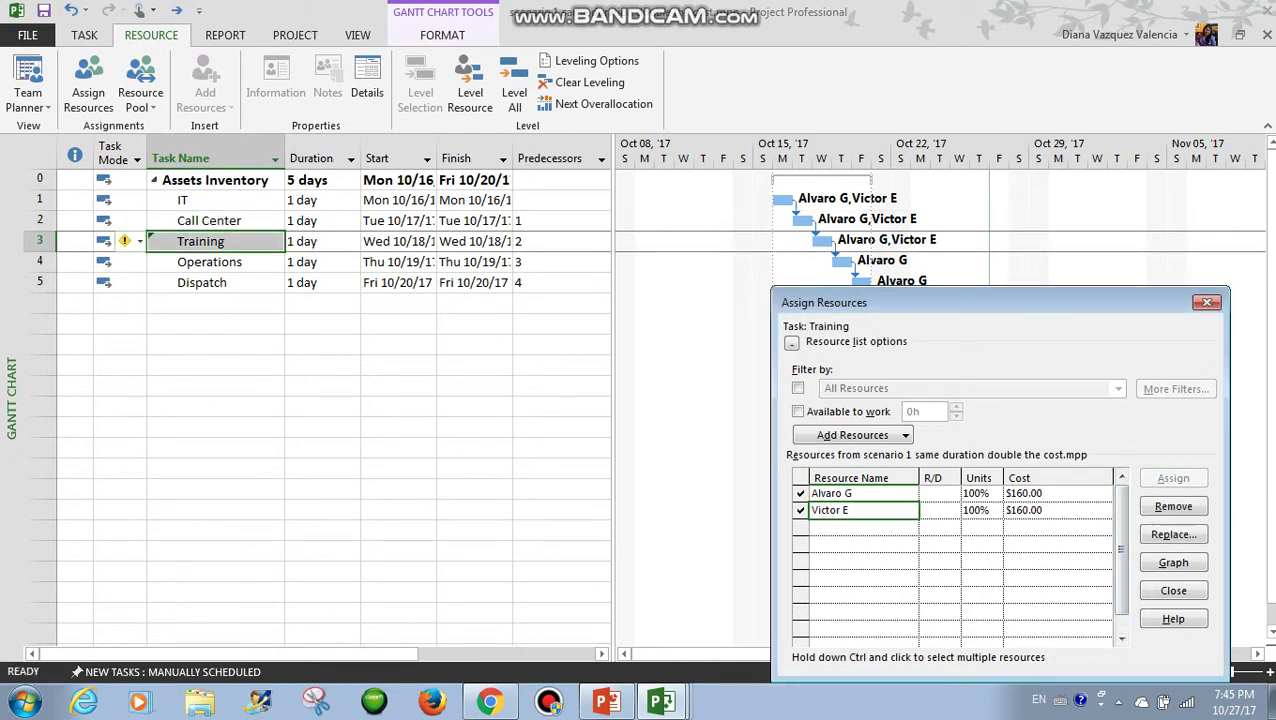
{"action": "left_click", "coordinate": [130, 241]}
{"action": "left_click", "coordinate": [288, 312]}
- Add the second listed resource to the Operations task, choosing increased work with an unchanged duration
{"action": "left_click", "coordinate": [210, 262]}
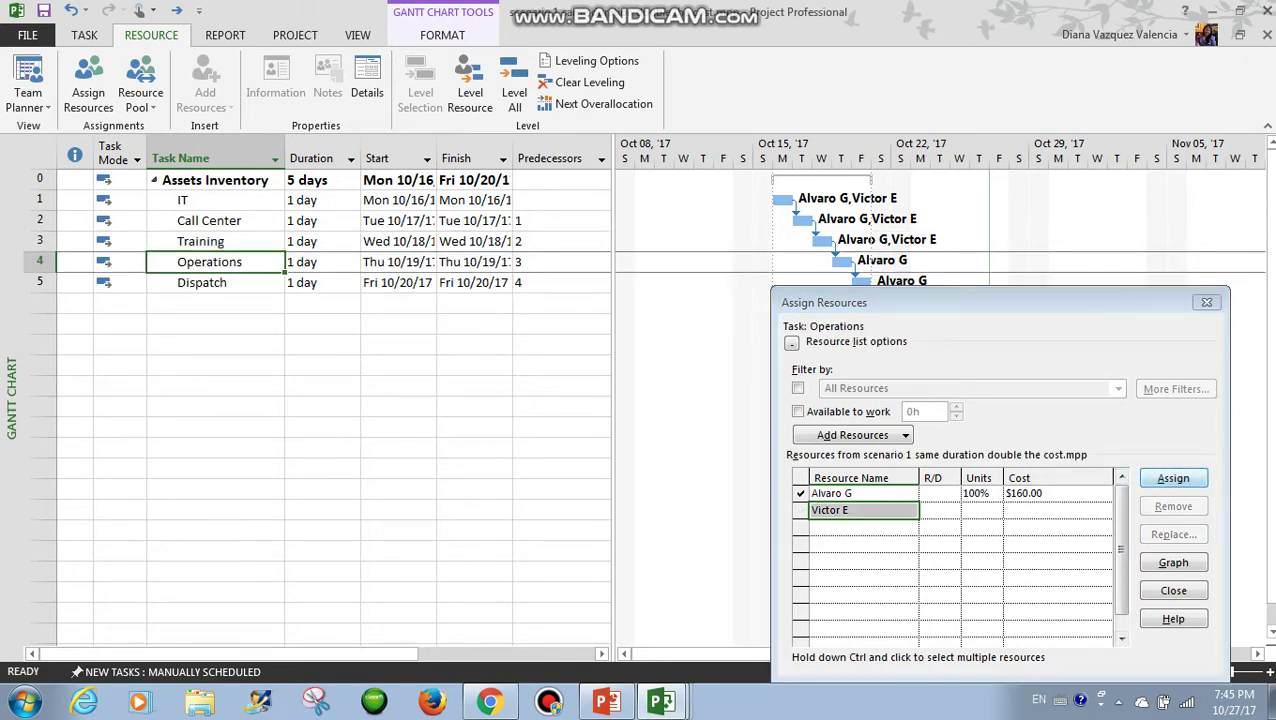
{"action": "left_click", "coordinate": [1173, 478]}
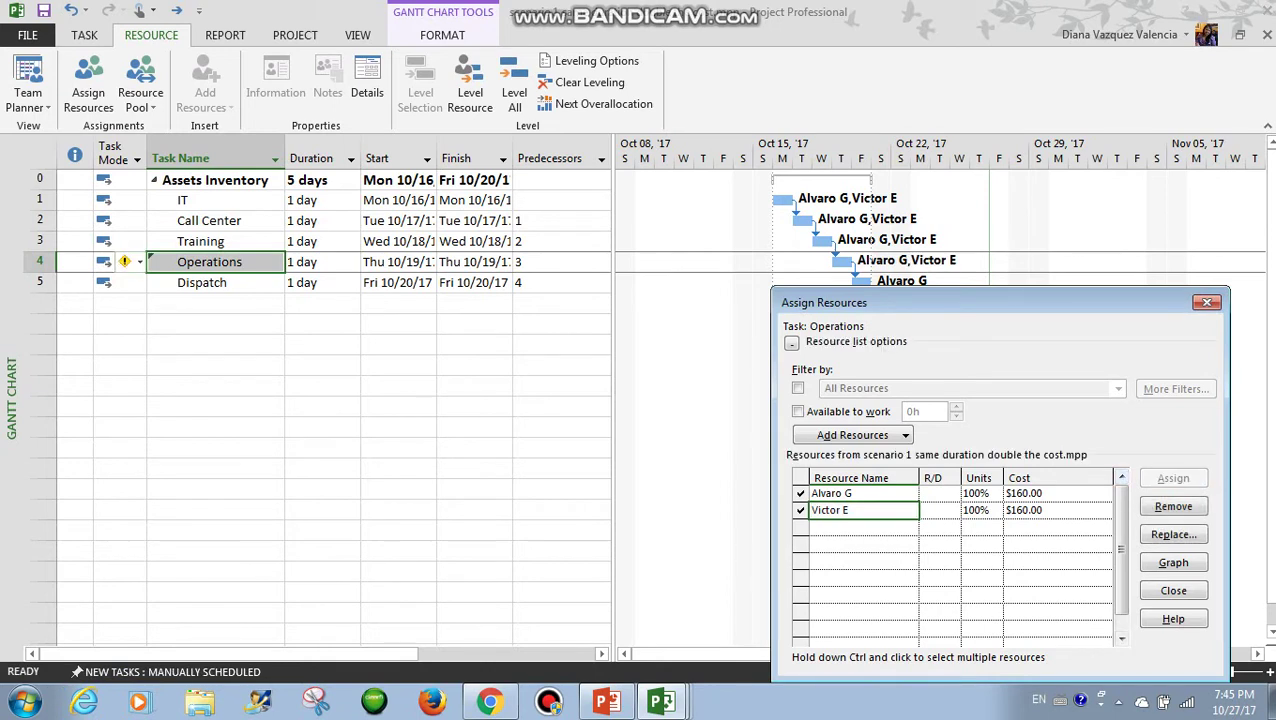
{"action": "left_click", "coordinate": [126, 261]}
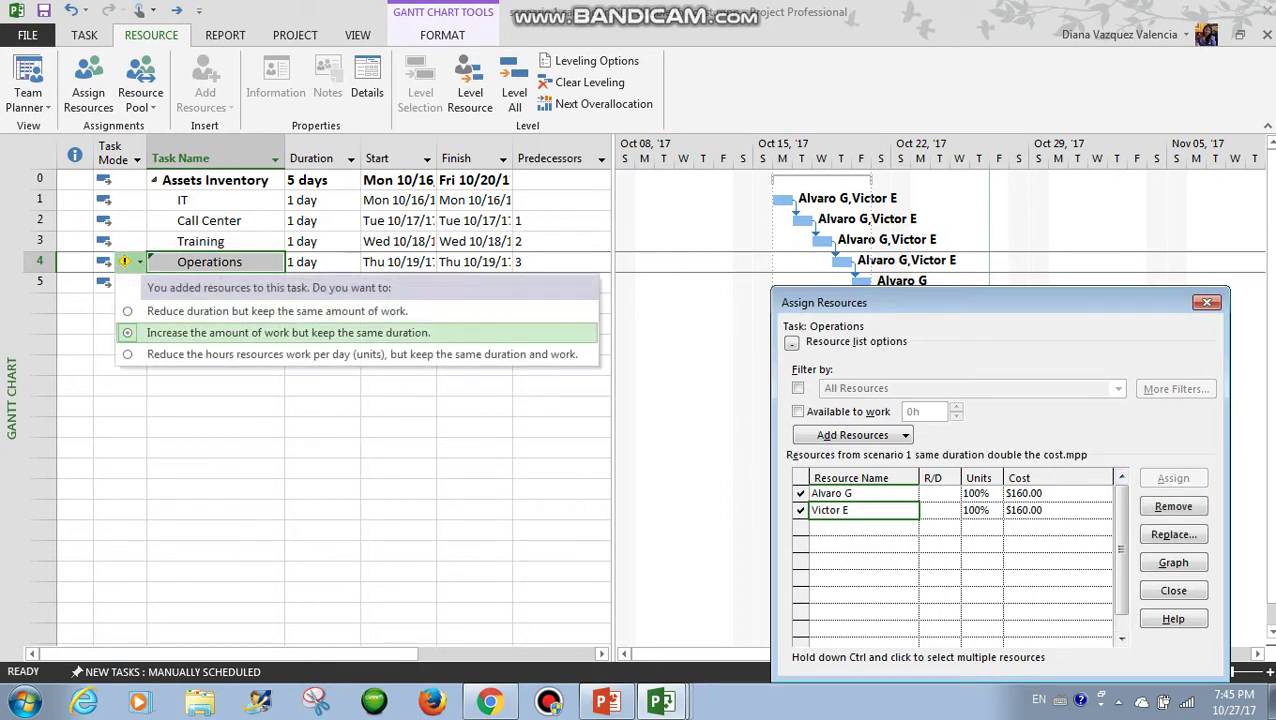
{"action": "left_click", "coordinate": [200, 333]}
- Add the second listed resource to the Dispatch task with increased work and the same duration, and finish assigning resources
{"action": "left_click", "coordinate": [202, 283]}
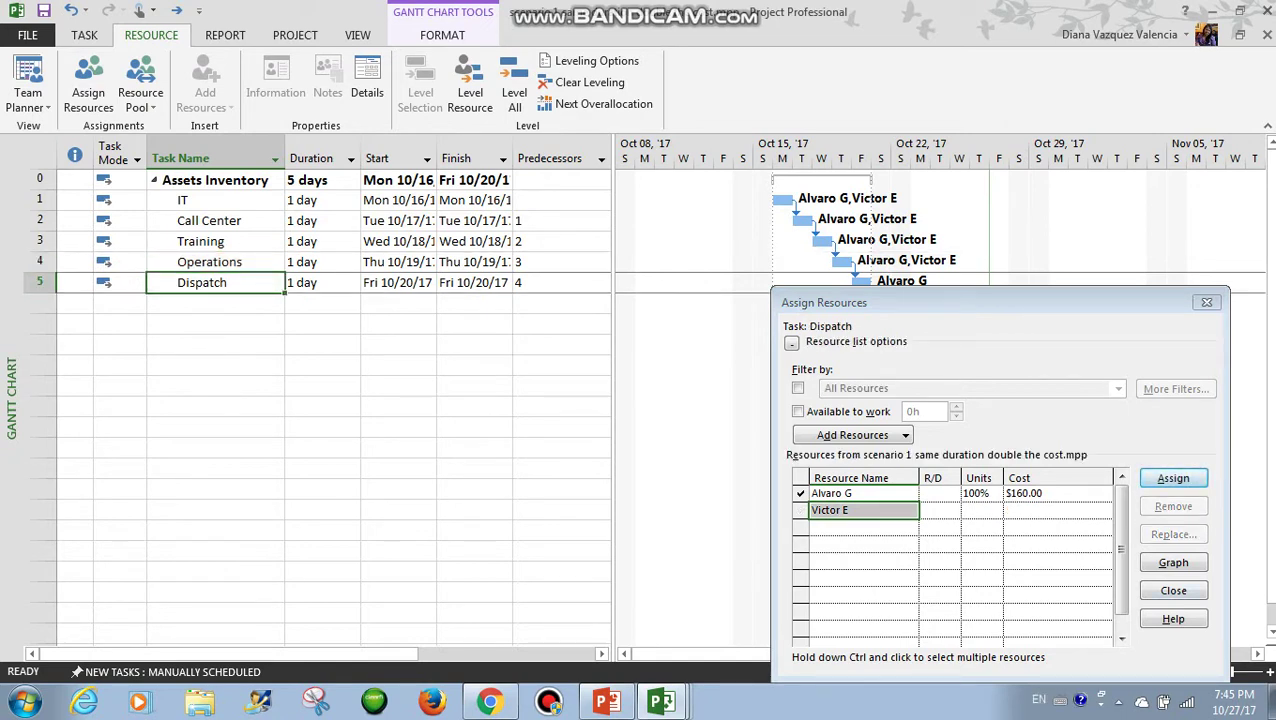
{"action": "left_click", "coordinate": [1173, 478]}
{"action": "left_click", "coordinate": [127, 282]}
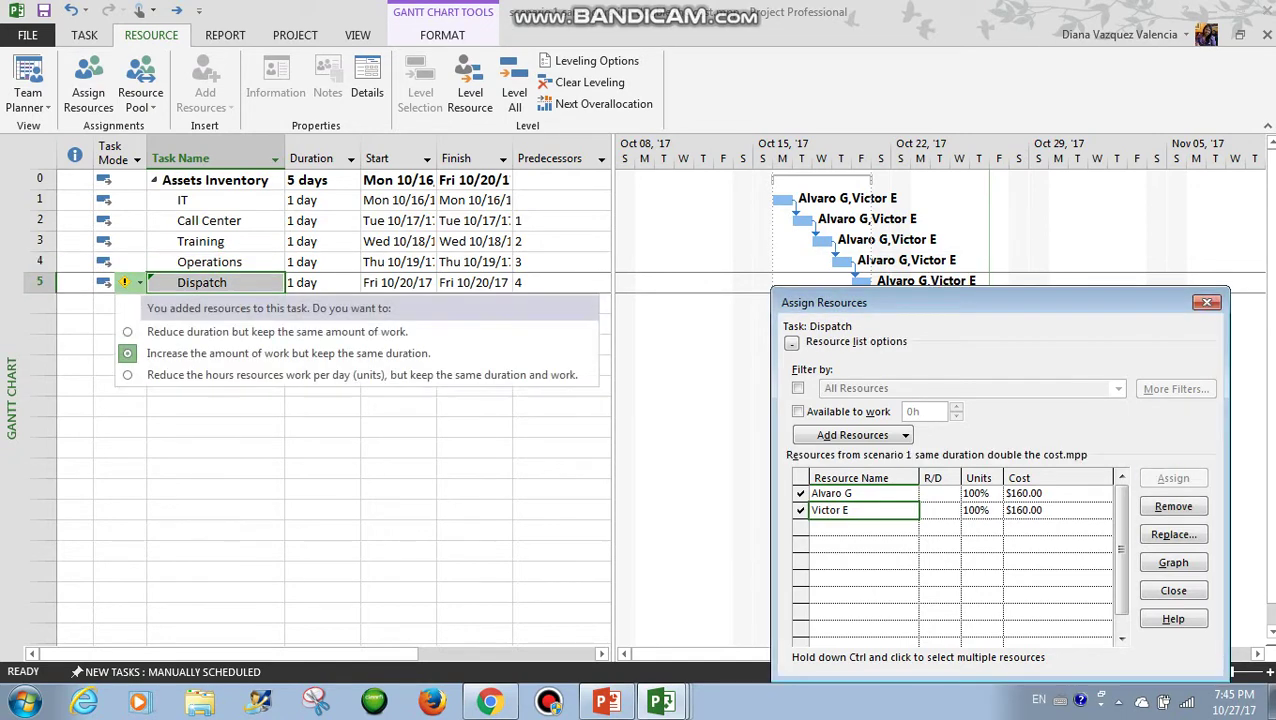
{"action": "left_click", "coordinate": [288, 353]}
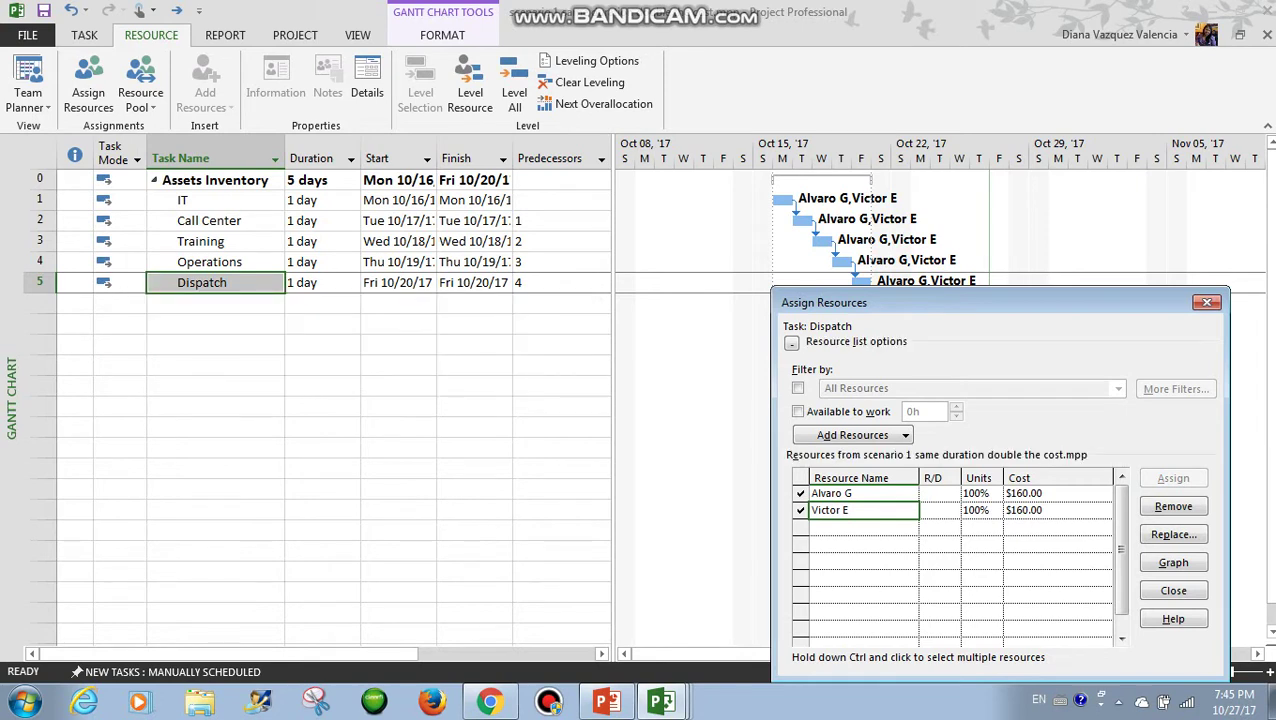
{"action": "left_click", "coordinate": [1206, 302]}
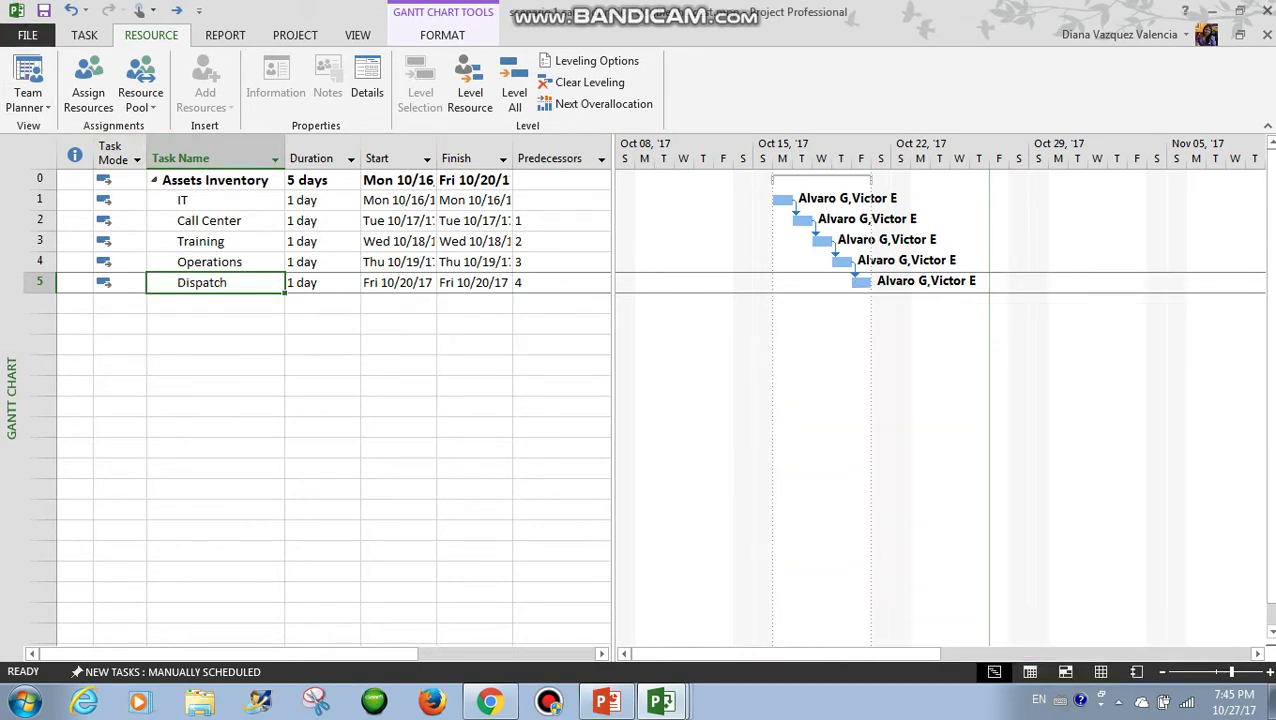
- Mark all five tasks from IT to Dispatch as 100% complete
{"action": "left_click", "coordinate": [215, 200]}
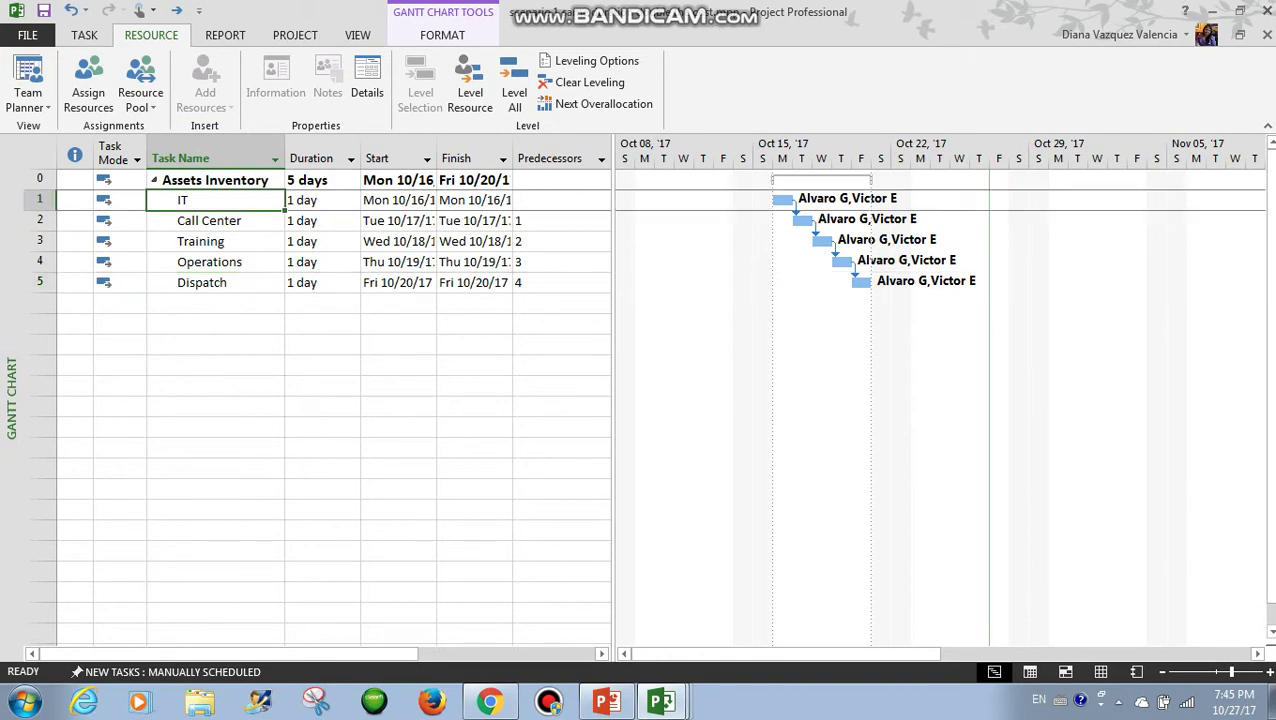
{"action": "key", "text": "shift+Down"}
{"action": "key", "text": "shift+Down"}
{"action": "key", "text": "shift+Down"}
{"action": "key", "text": "shift+Down"}
{"action": "left_click", "coordinate": [84, 35]}
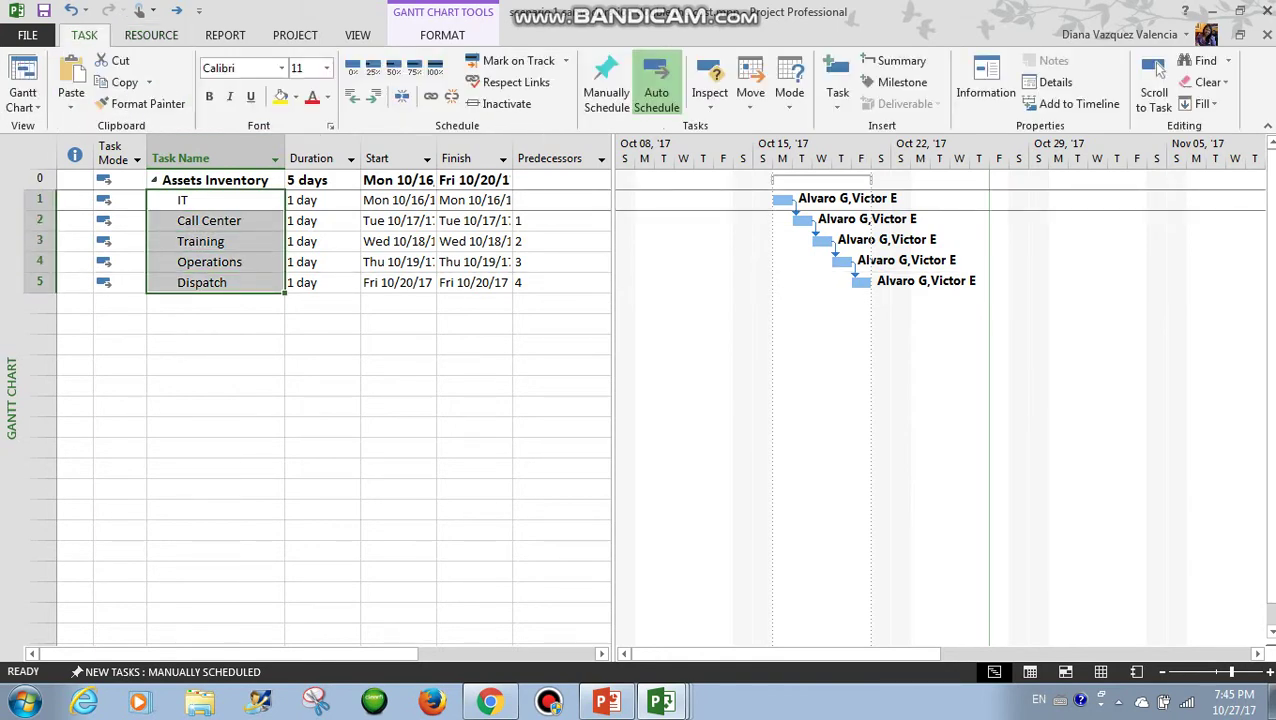
{"action": "left_click", "coordinate": [434, 67]}
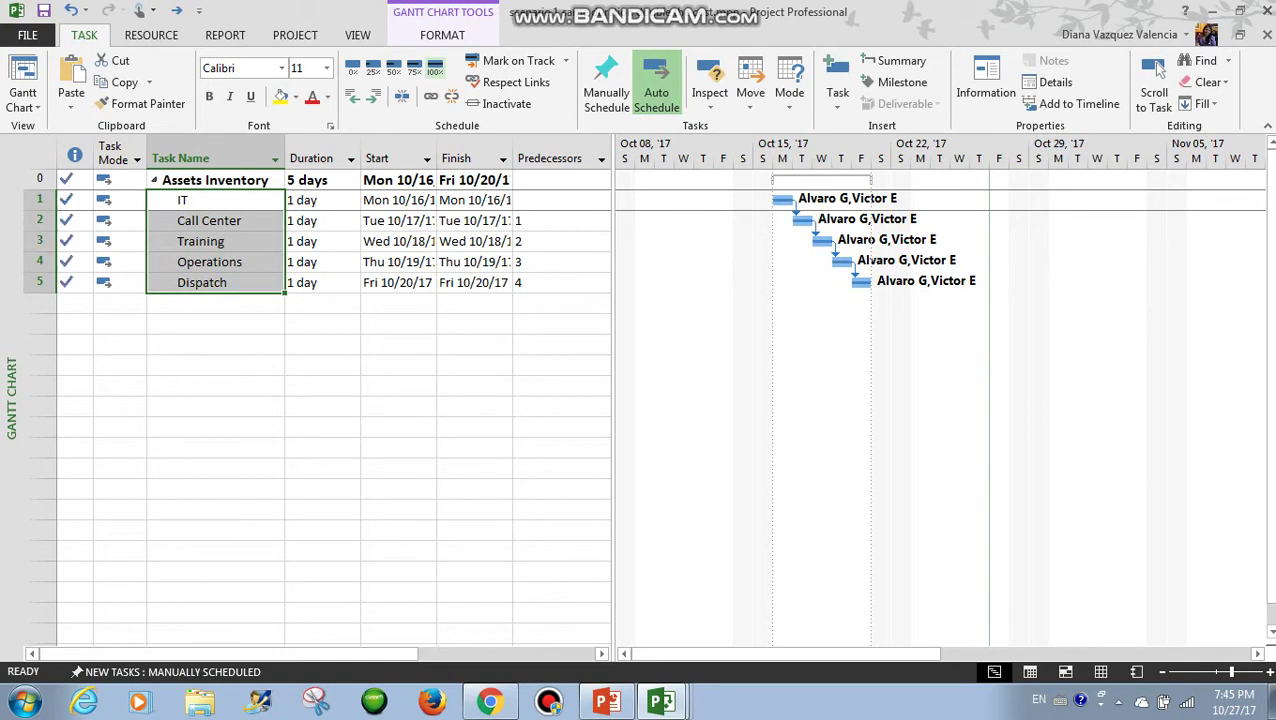
- Open the Cost Overview dashboard report for this scenario and examine each task's actual cost, baseline cost and cost variance
{"action": "key", "text": "alt+u"}
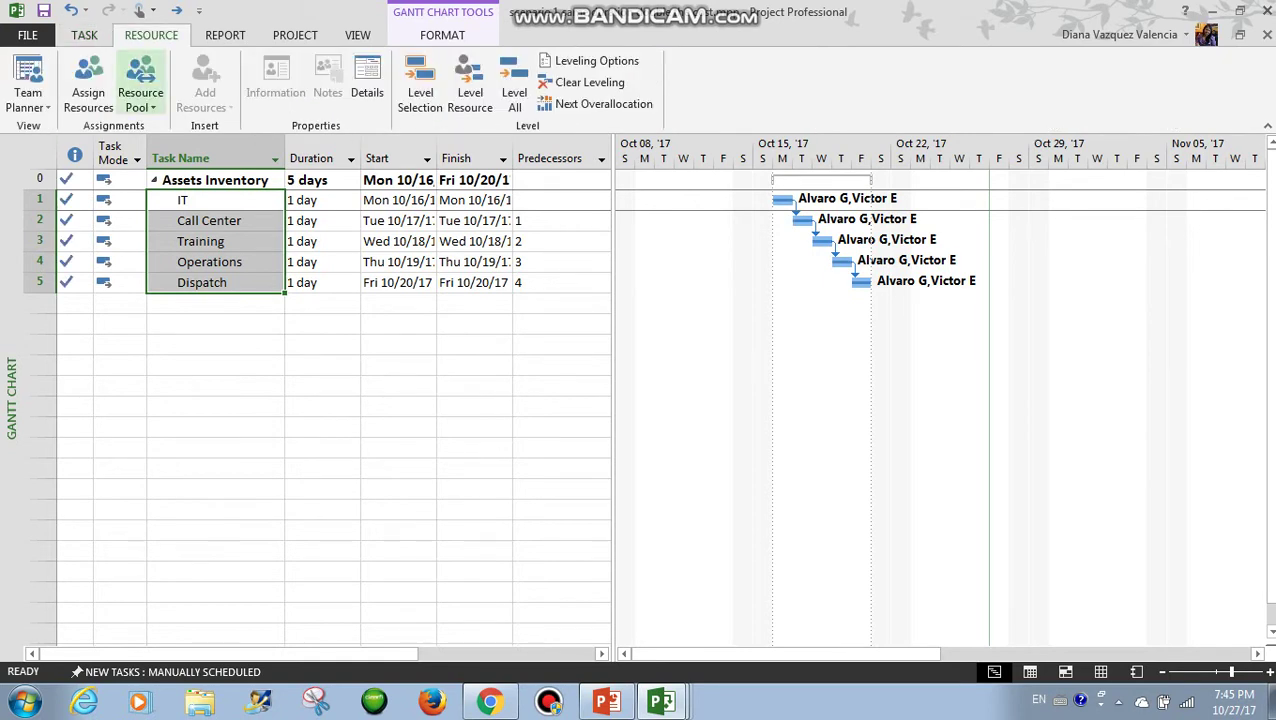
{"action": "left_click", "coordinate": [225, 35]}
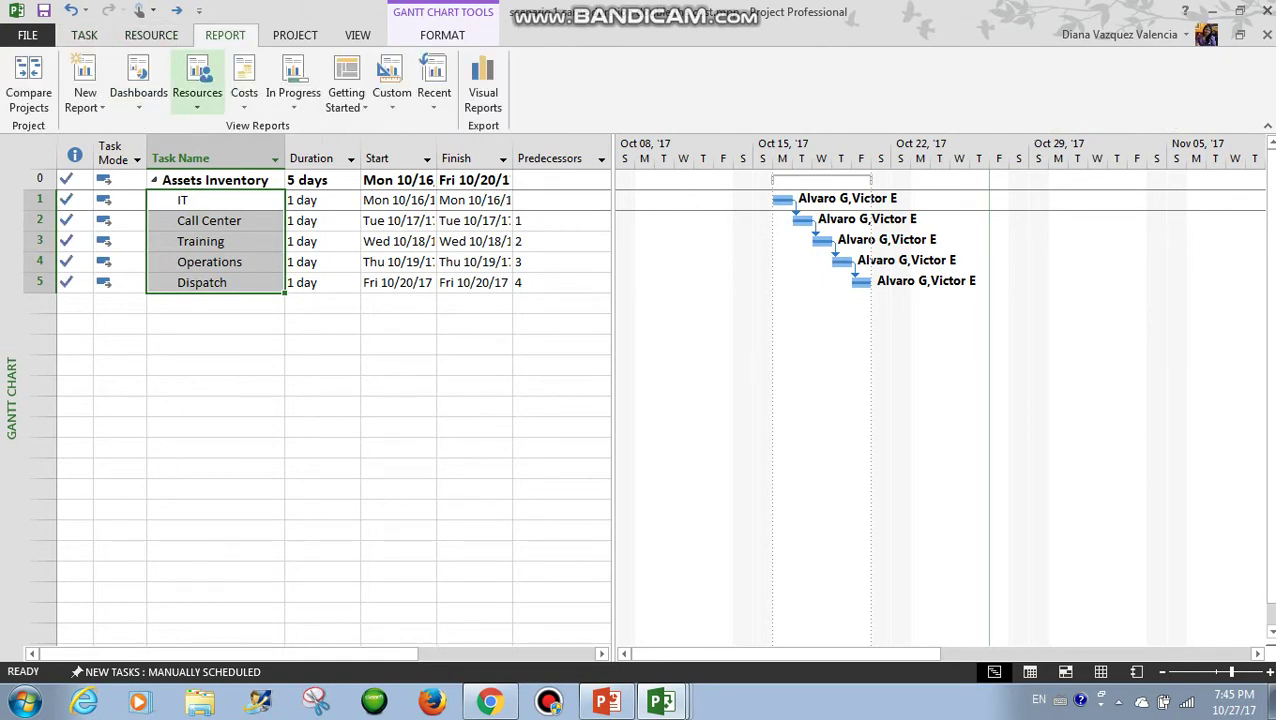
{"action": "left_click", "coordinate": [138, 88]}
{"action": "left_click", "coordinate": [176, 149]}
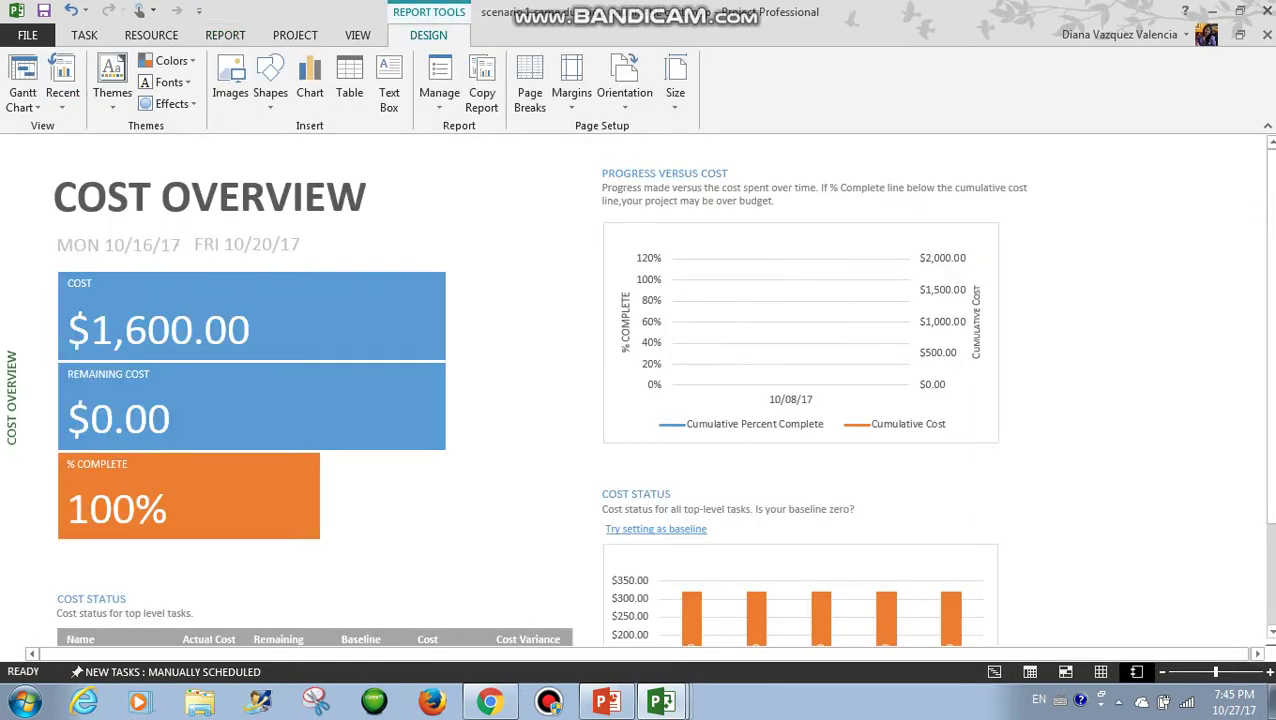
{"action": "scroll", "coordinate": [660, 395], "scroll_direction": "down", "scroll_amount": 4}
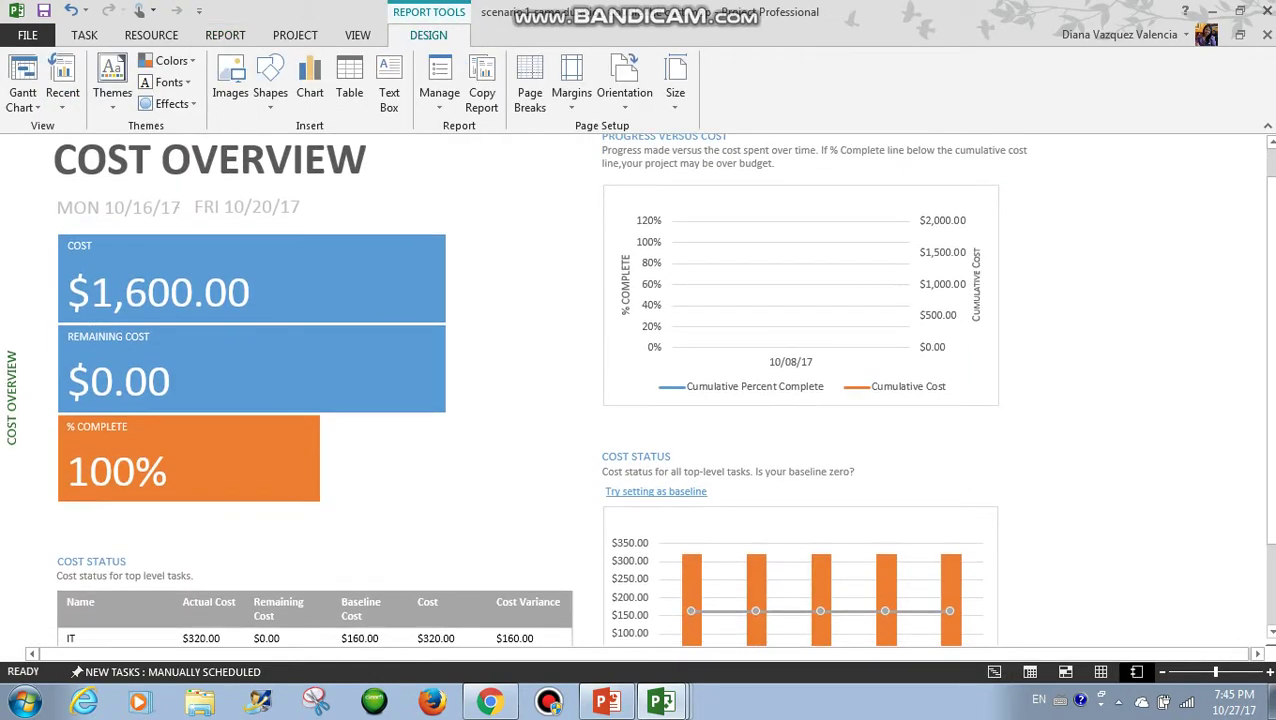
{"action": "scroll", "coordinate": [663, 390], "scroll_direction": "down", "scroll_amount": 3}
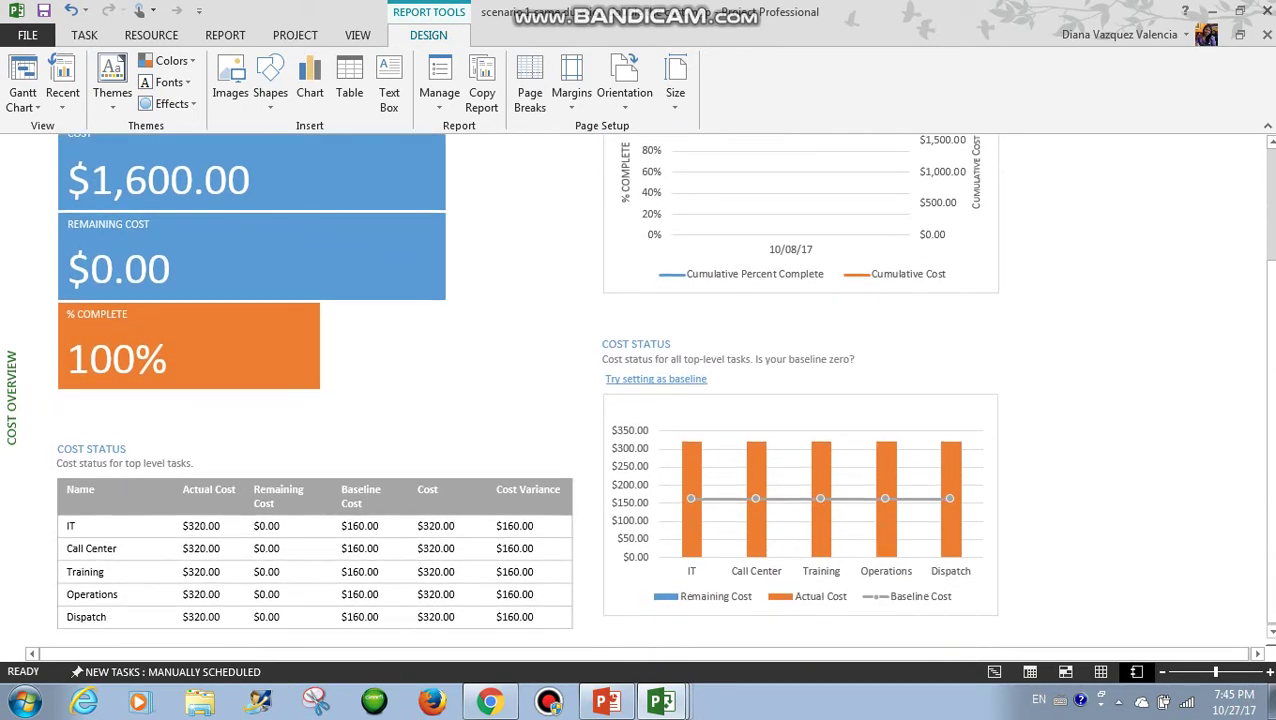
{"action": "scroll", "coordinate": [663, 390], "scroll_direction": "down", "scroll_amount": 4}
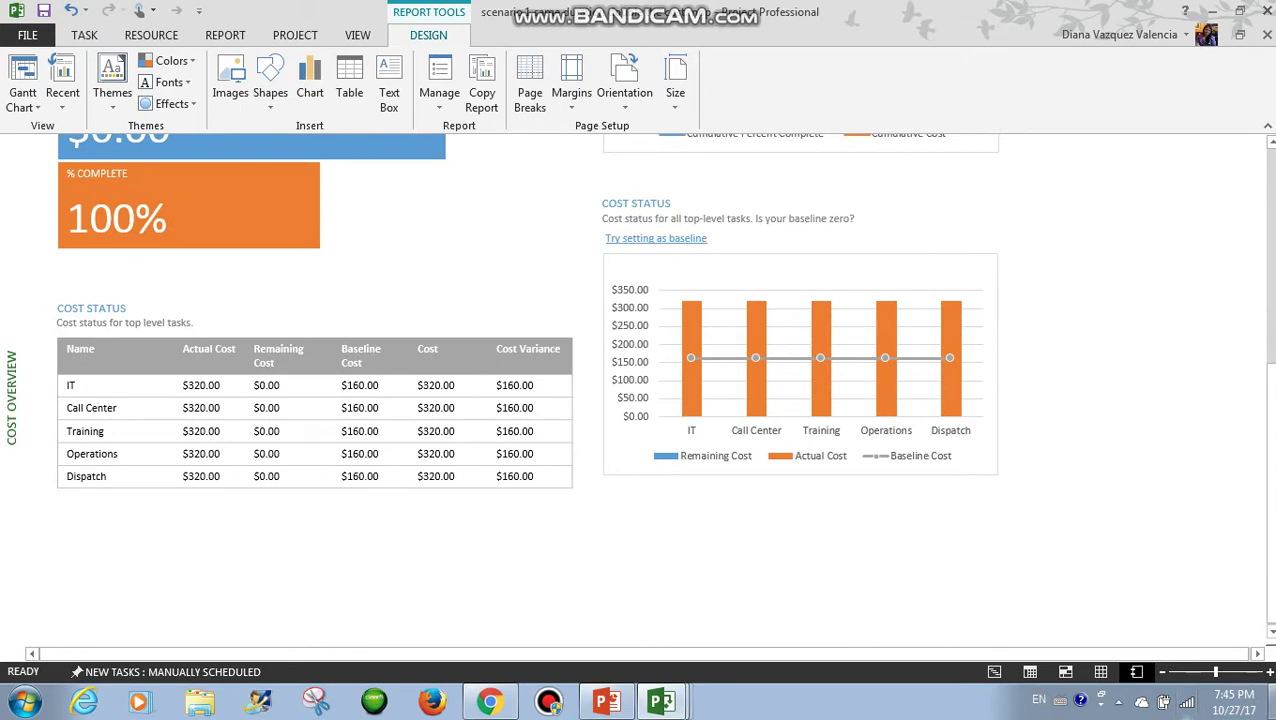
{"action": "left_click", "coordinate": [1270, 672]}
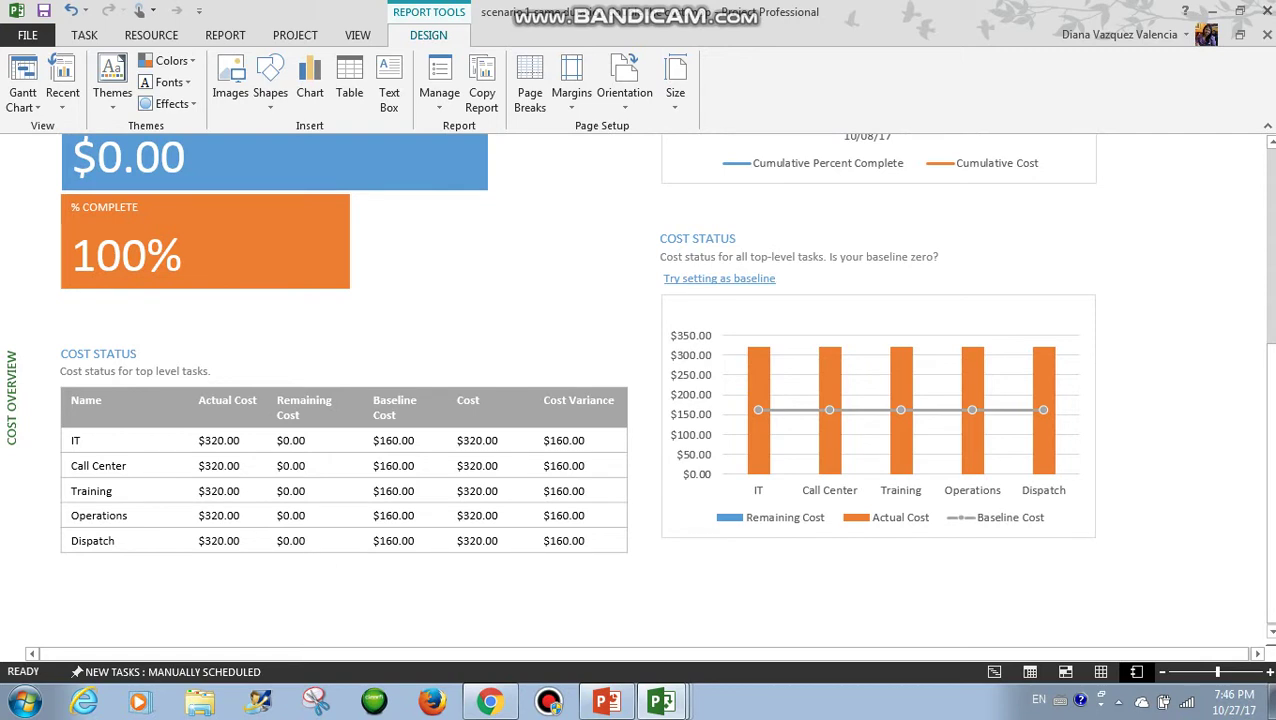
- Open the Cost Overruns report for this scenario and compare the cost variance by task and by work resource
{"action": "left_click", "coordinate": [225, 35]}
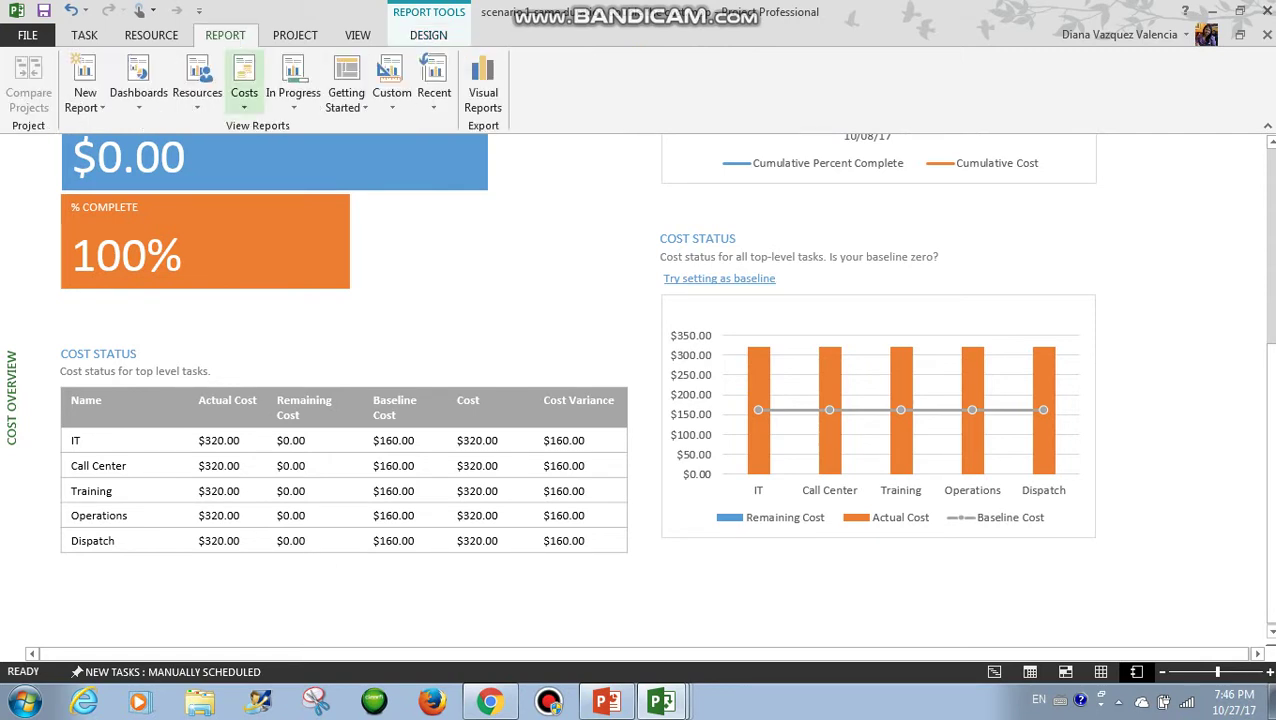
{"action": "left_click", "coordinate": [244, 80]}
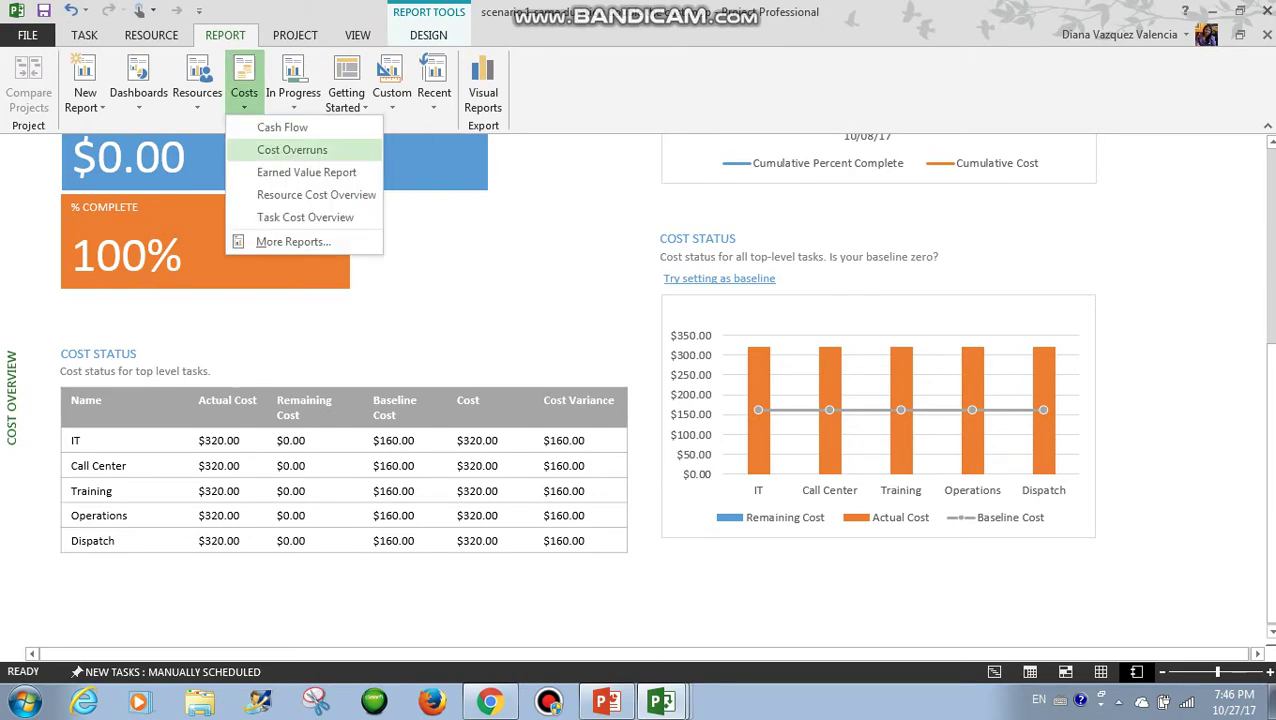
{"action": "left_click", "coordinate": [276, 148]}
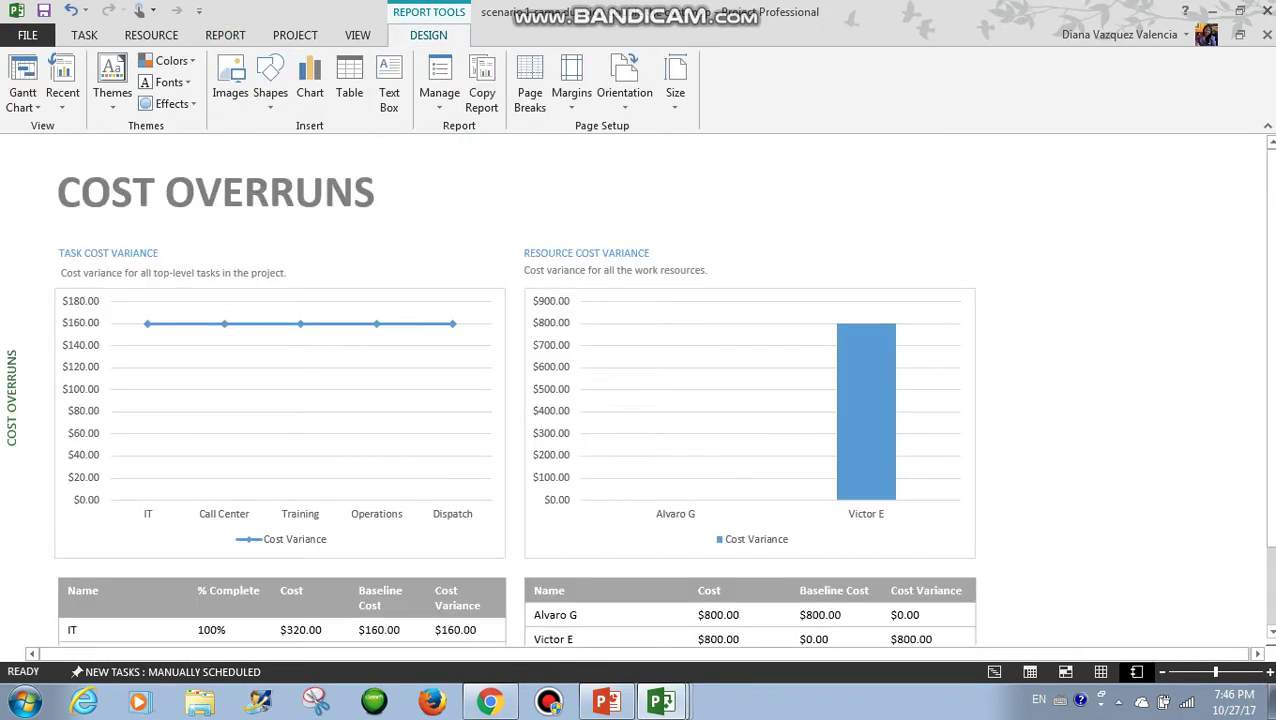
{"action": "scroll", "coordinate": [640, 390], "scroll_direction": "down", "scroll_amount": 3}
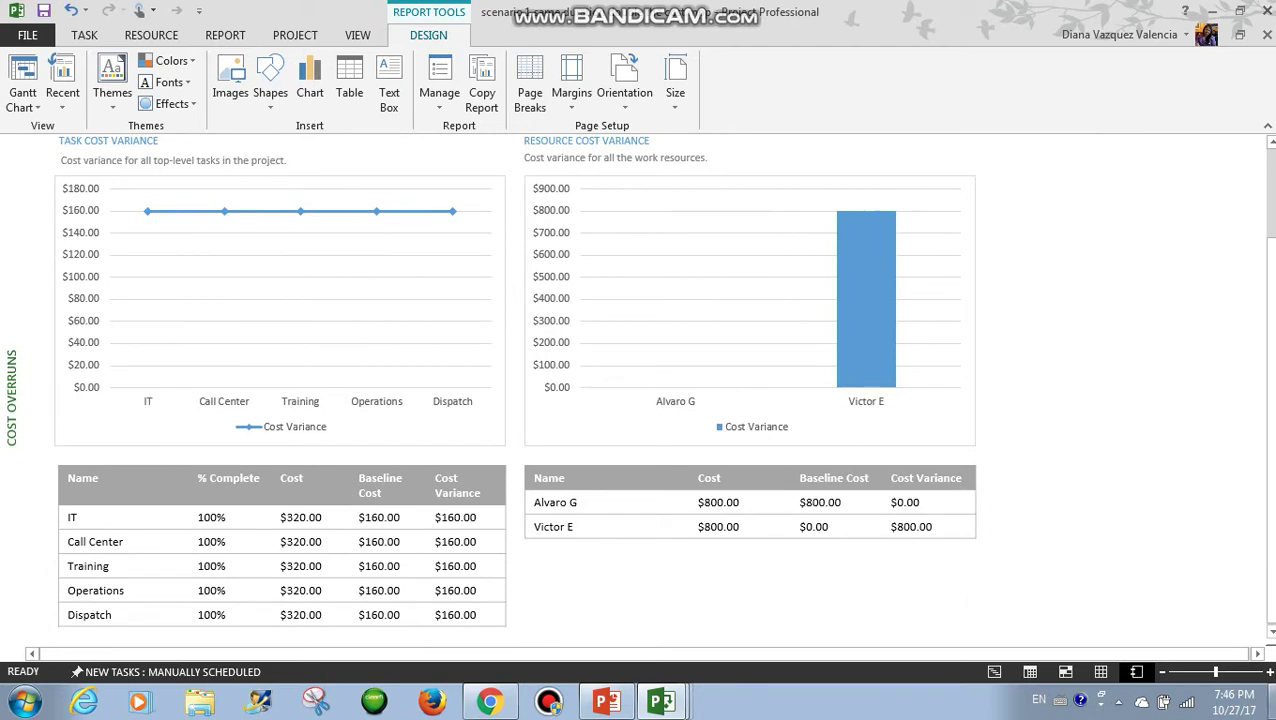
{"action": "left_click", "coordinate": [1268, 672]}
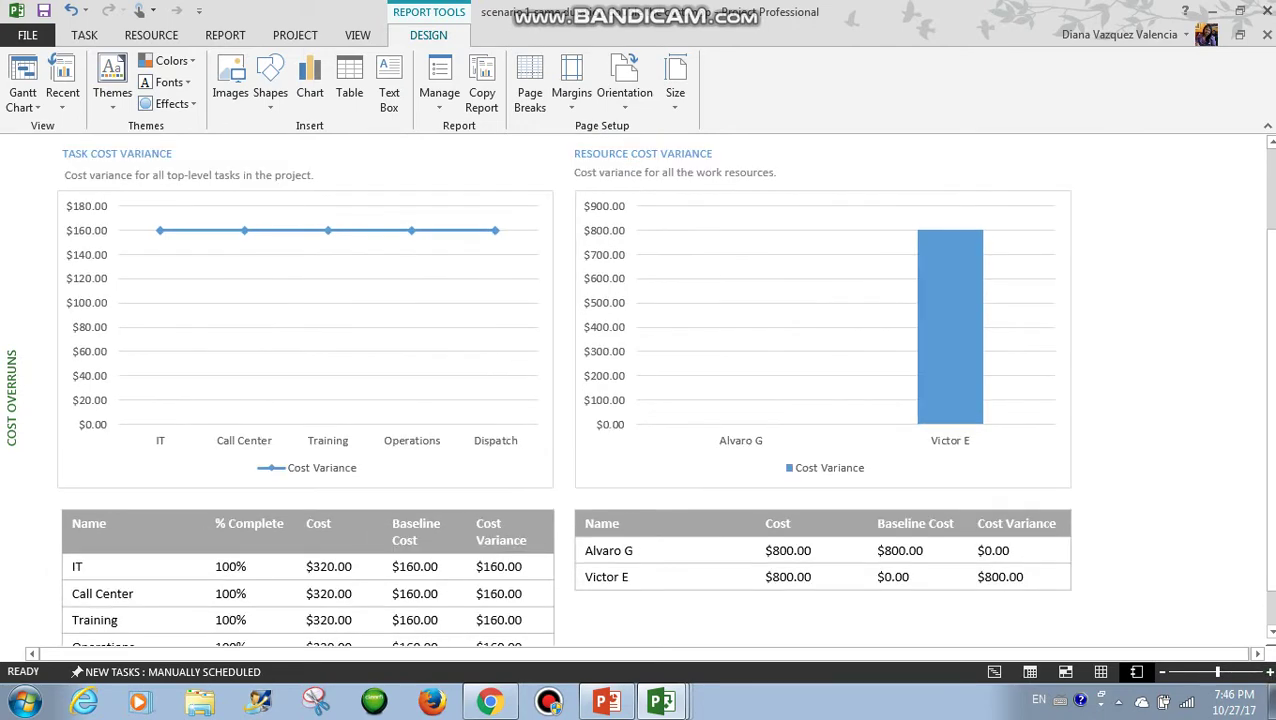
{"action": "scroll", "coordinate": [640, 390], "scroll_direction": "down", "scroll_amount": 1}
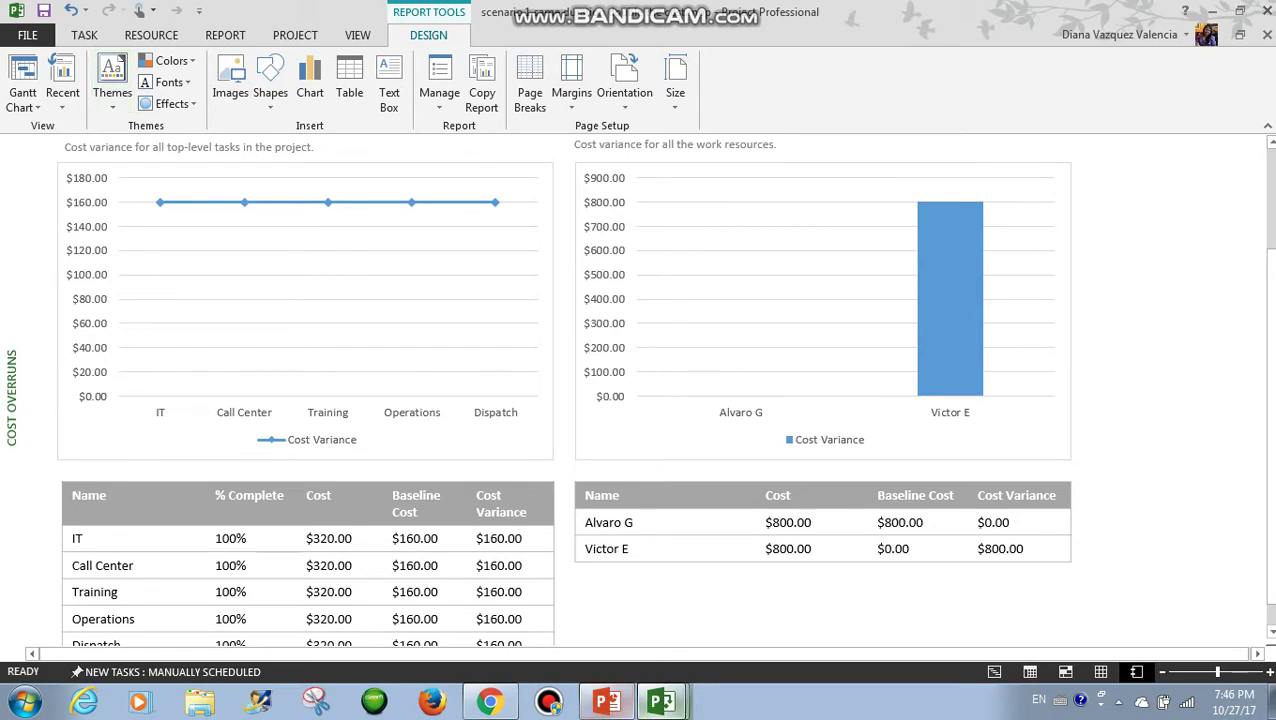
- Switch to scenario 2 same work half duration same cost.mpp and add the second resource to IT, reducing duration but keeping the same amount of work
{"action": "left_click", "coordinate": [661, 701]}
{"action": "left_click", "coordinate": [662, 628]}
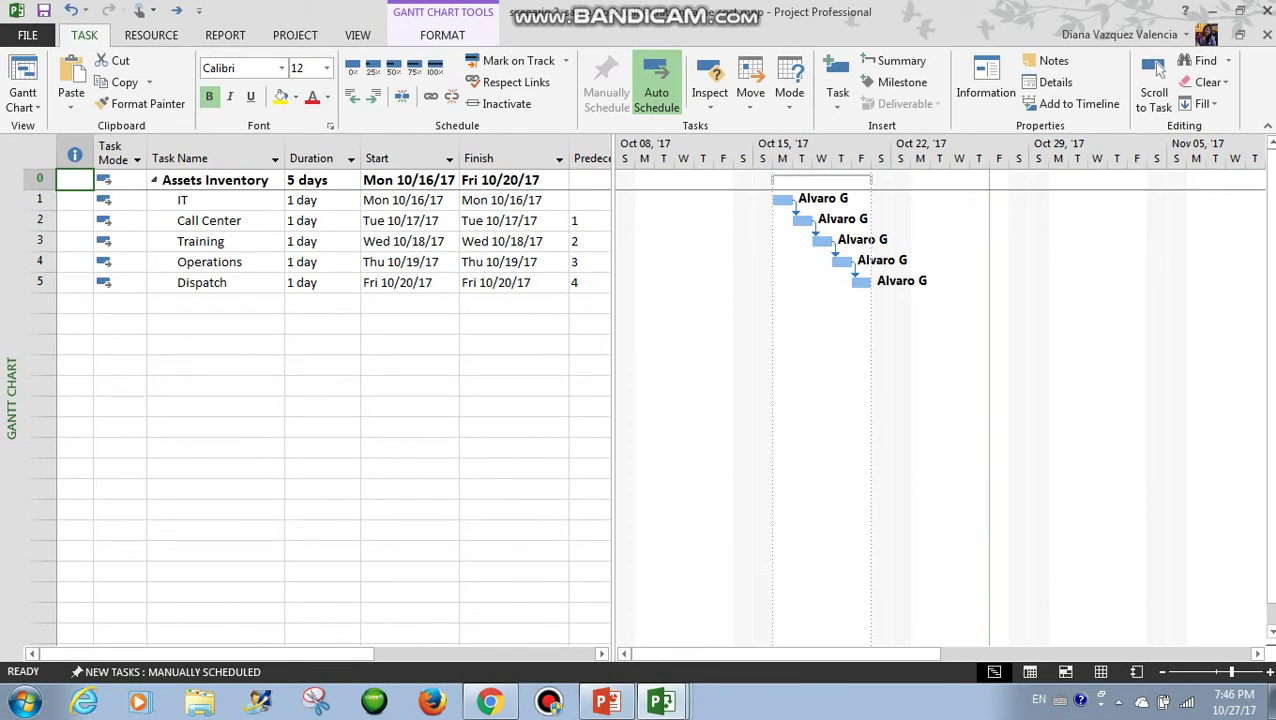
{"action": "left_click", "coordinate": [215, 200]}
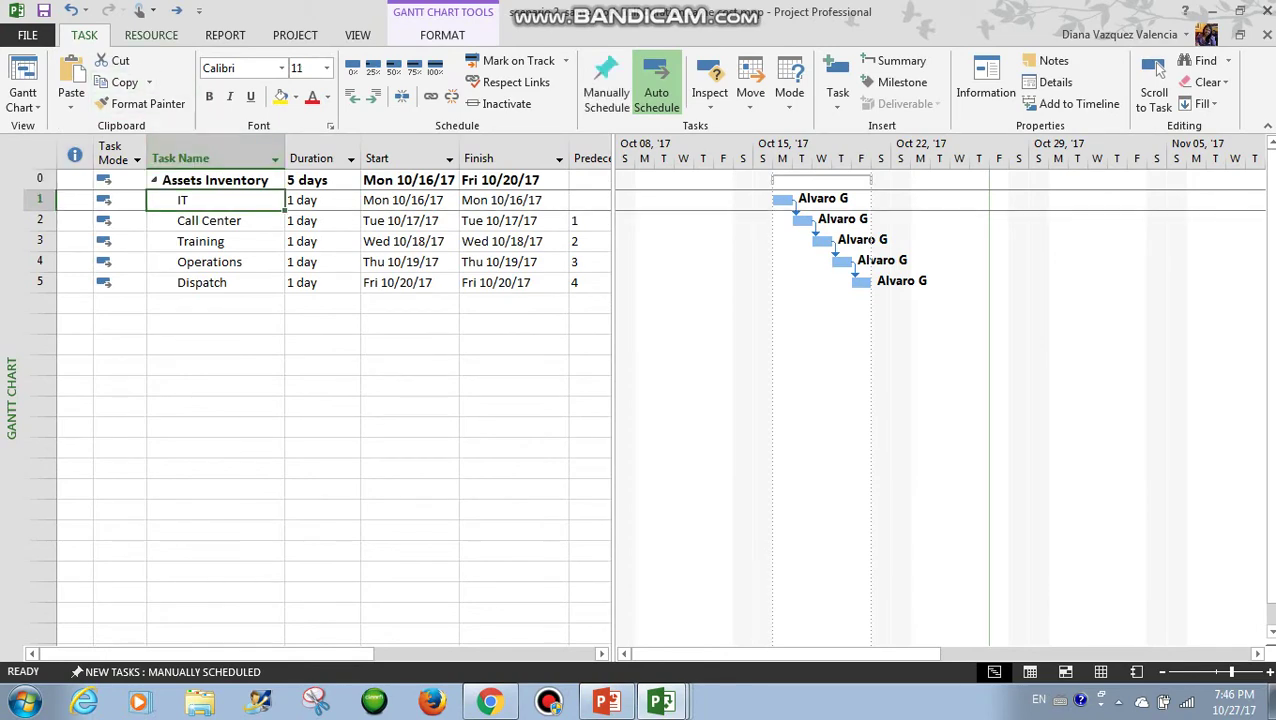
{"action": "left_click", "coordinate": [151, 35]}
{"action": "left_click", "coordinate": [88, 82]}
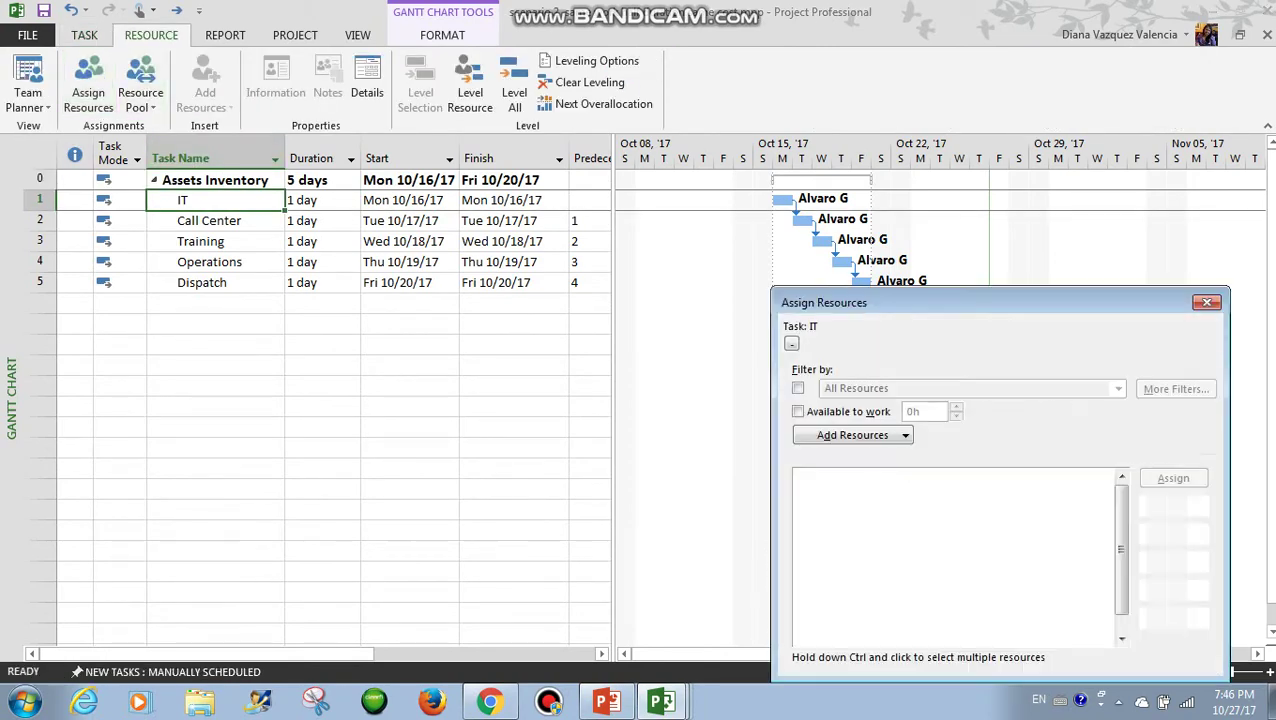
{"action": "left_click", "coordinate": [850, 510]}
{"action": "left_click", "coordinate": [1173, 478]}
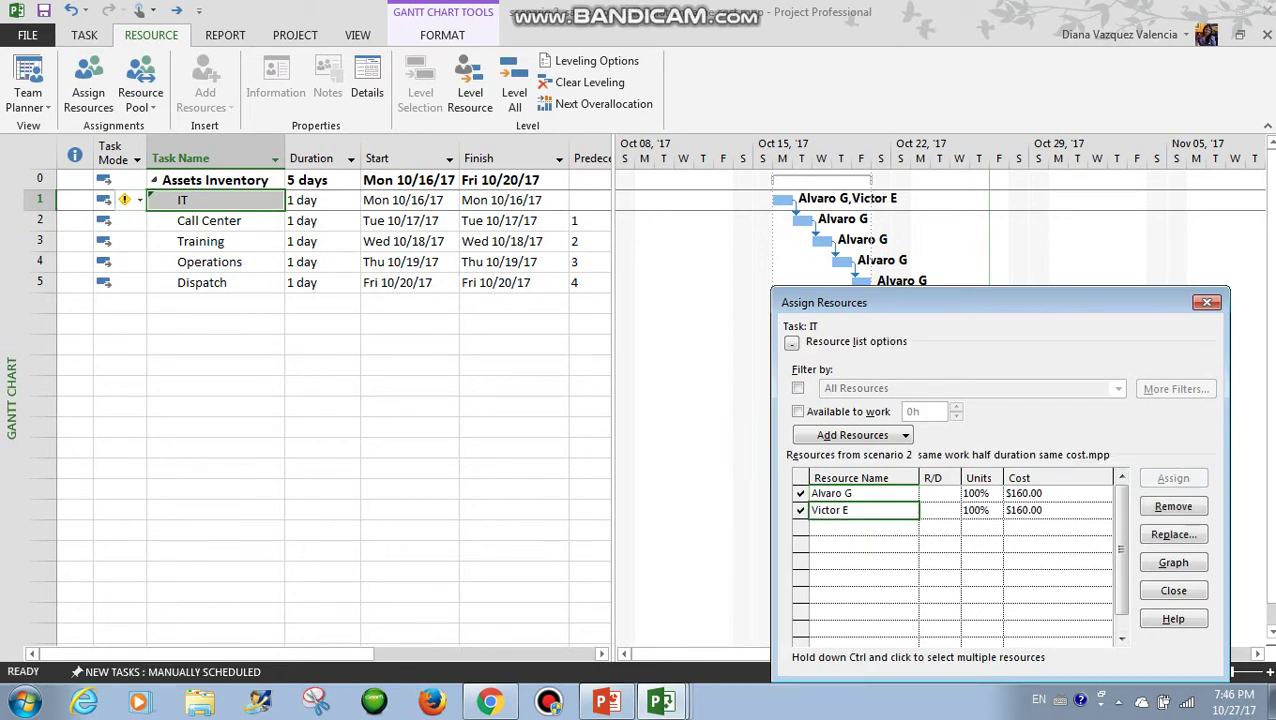
{"action": "left_click", "coordinate": [128, 200]}
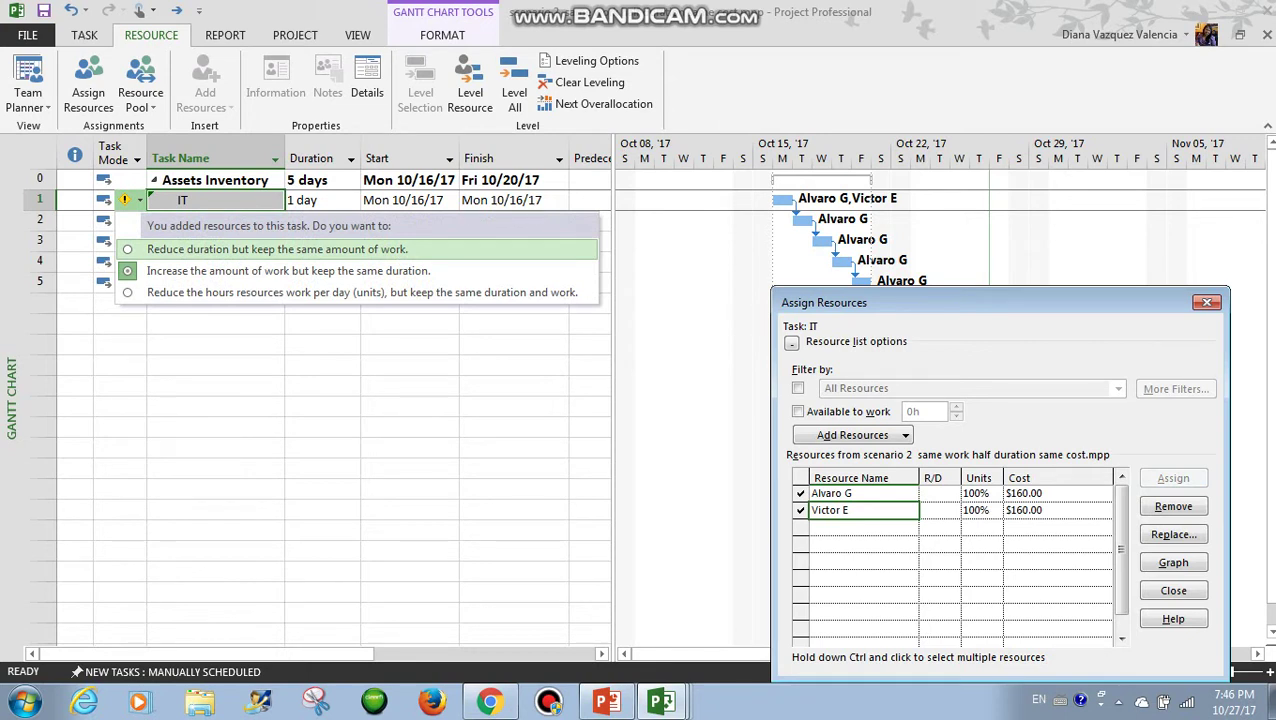
{"action": "left_click", "coordinate": [277, 249]}
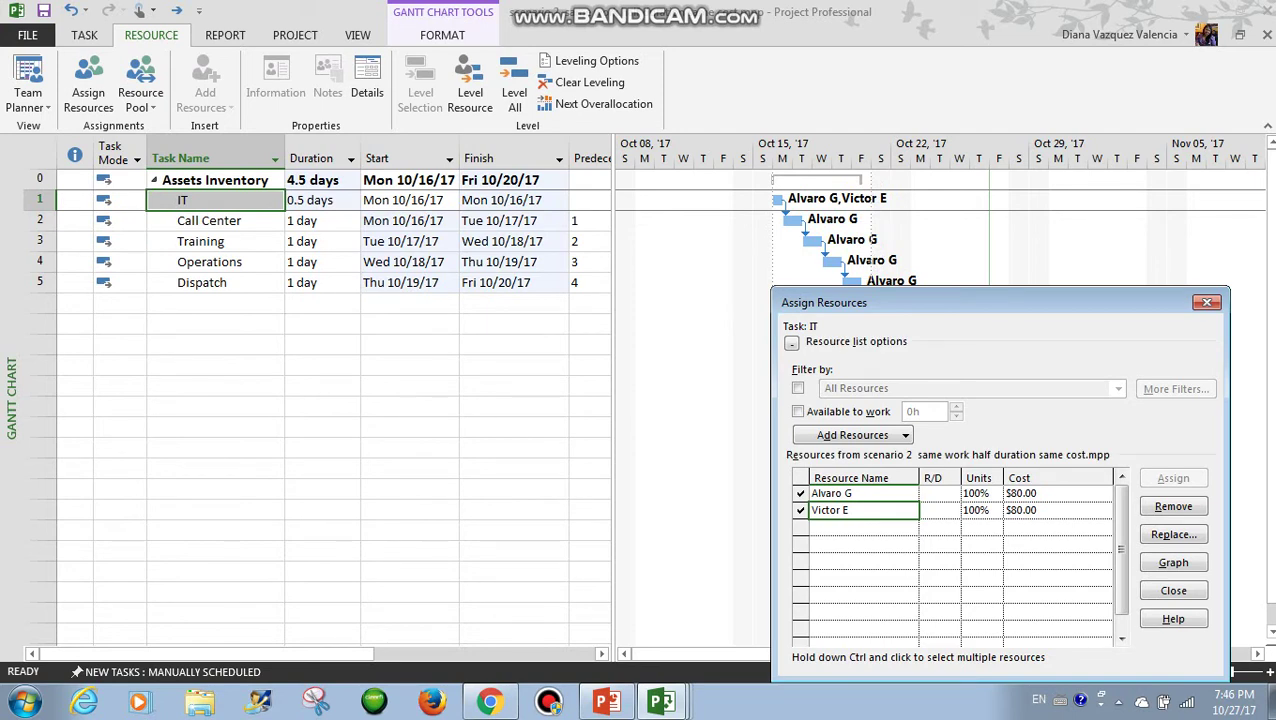
{"action": "left_click", "coordinate": [1207, 302]}
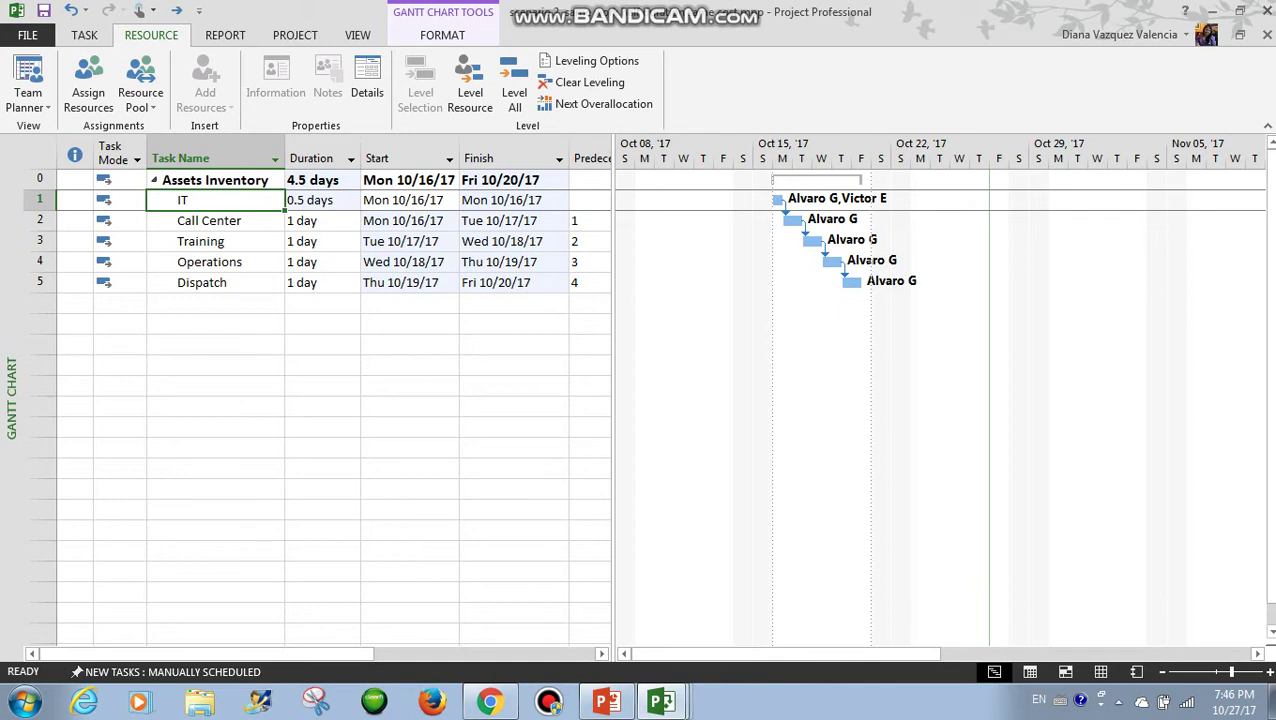
- Assign the second resource to Call Center and choose to reduce duration but keep the same amount of work
{"action": "left_click", "coordinate": [215, 221]}
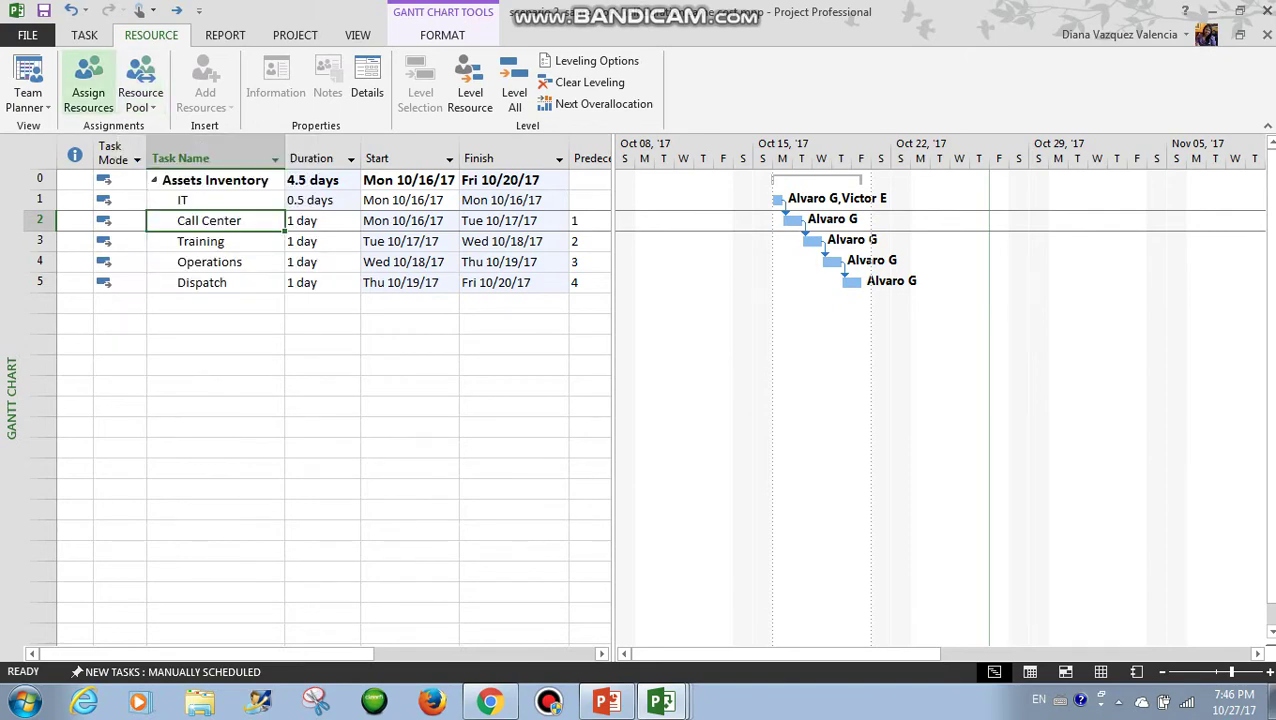
{"action": "left_click", "coordinate": [88, 85]}
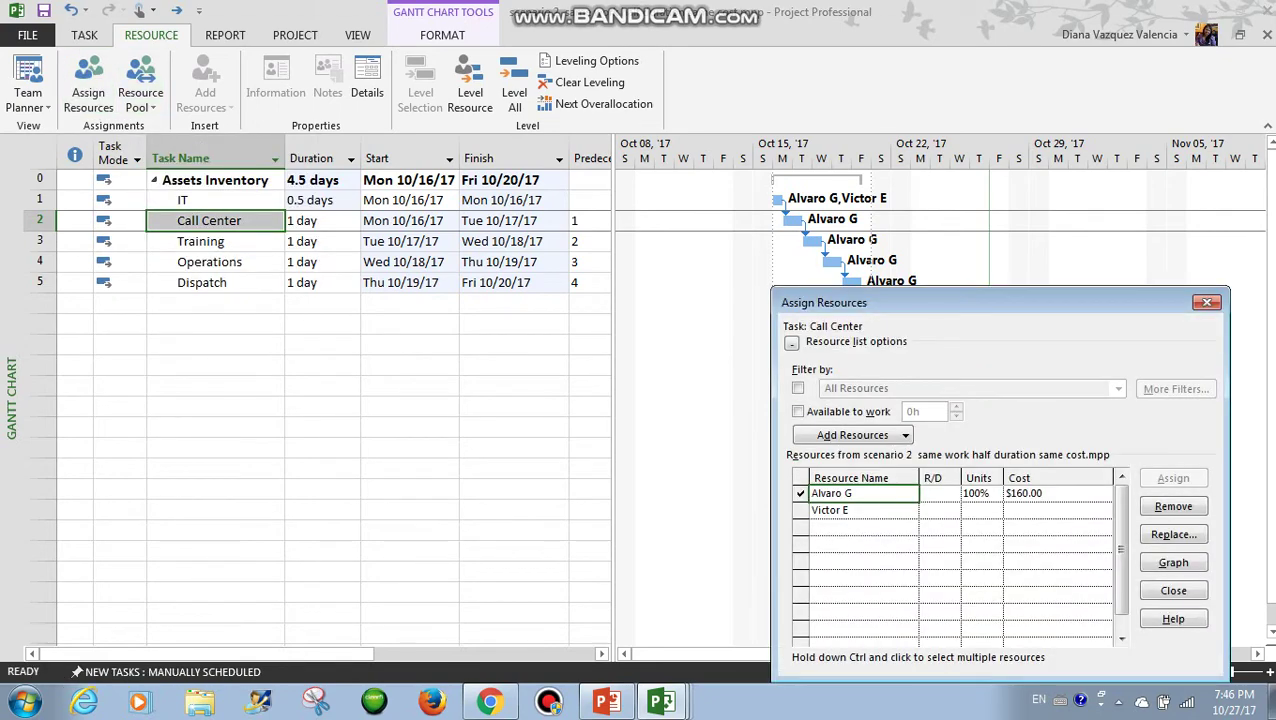
{"action": "left_click", "coordinate": [845, 510]}
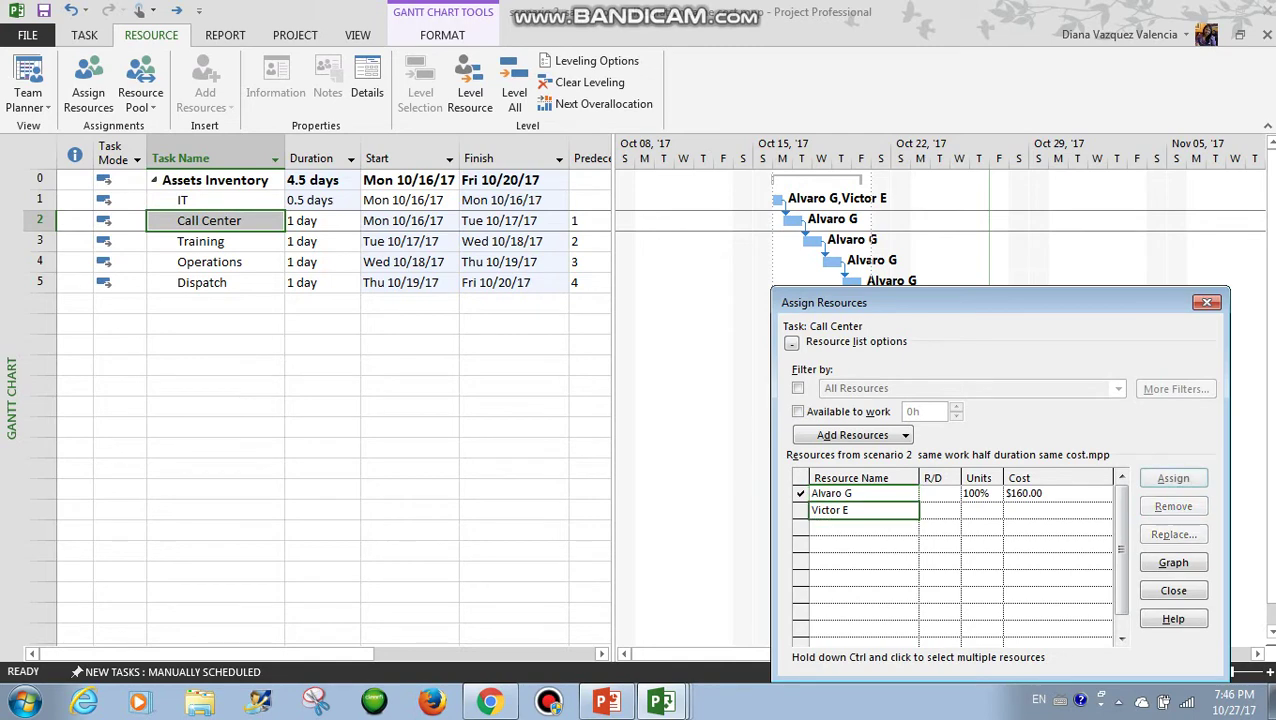
{"action": "left_click", "coordinate": [1173, 478]}
{"action": "key", "text": "Return"}
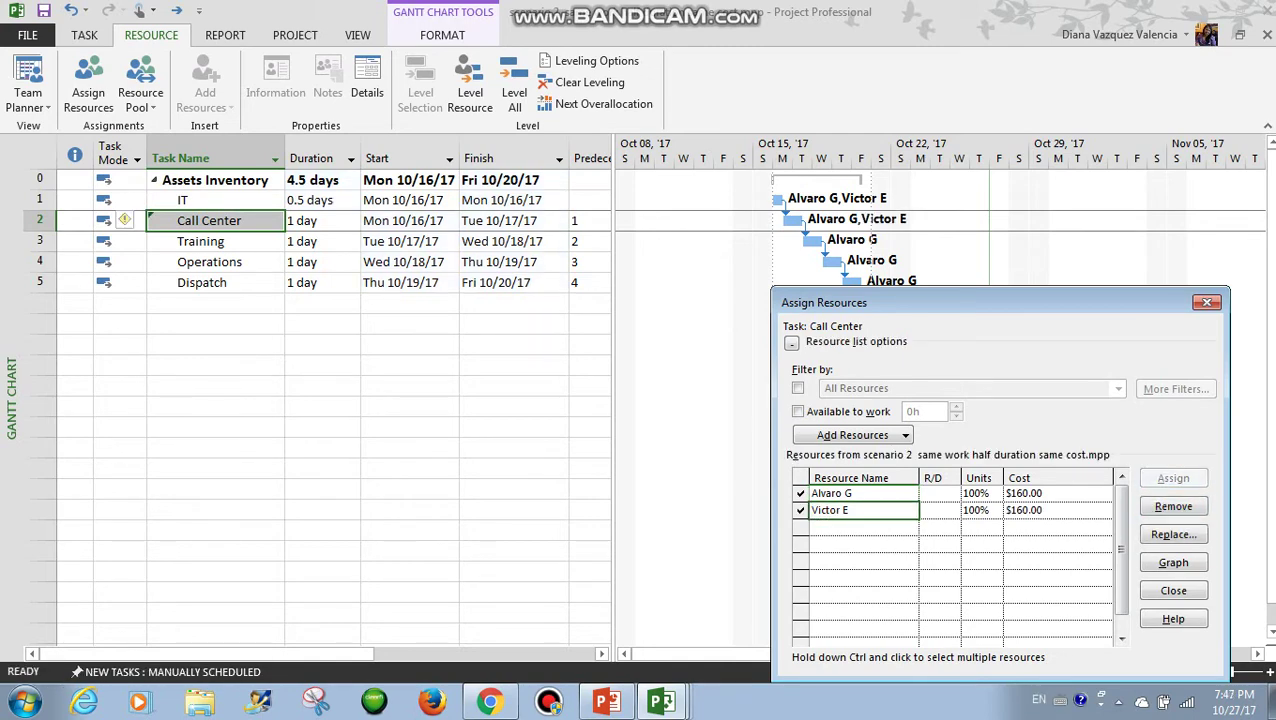
{"action": "left_click", "coordinate": [130, 220]}
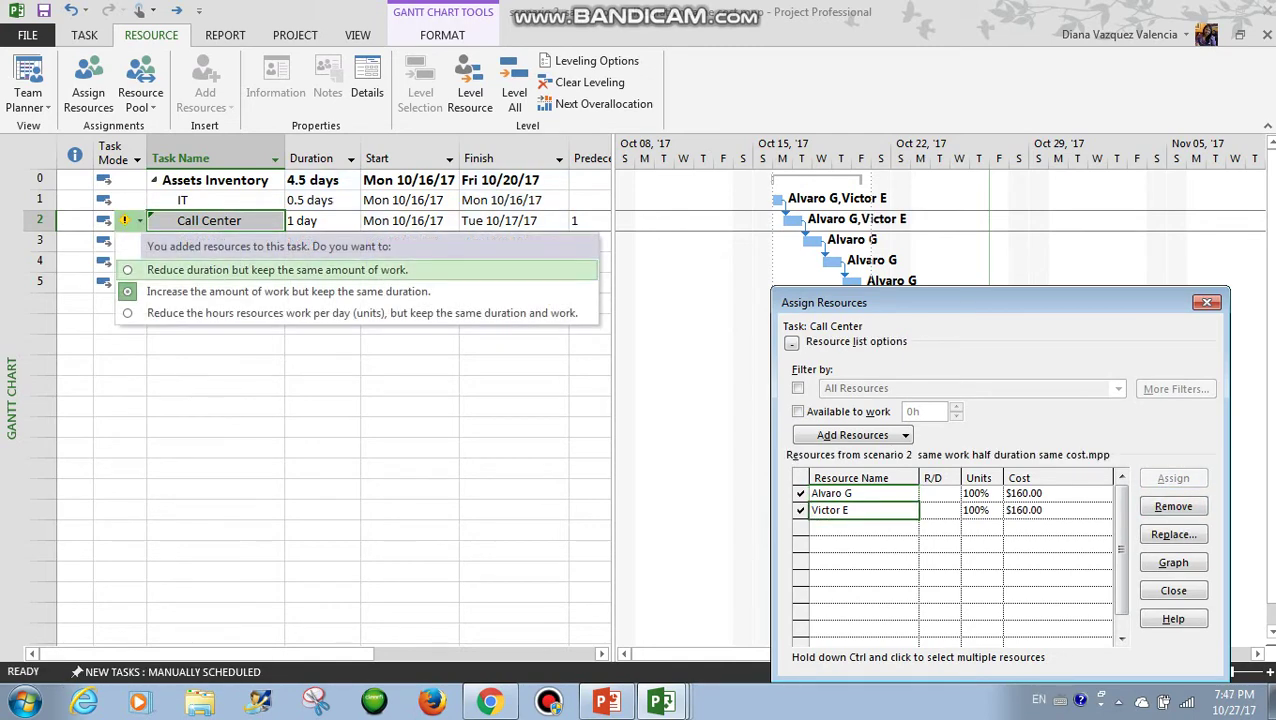
{"action": "left_click", "coordinate": [230, 268]}
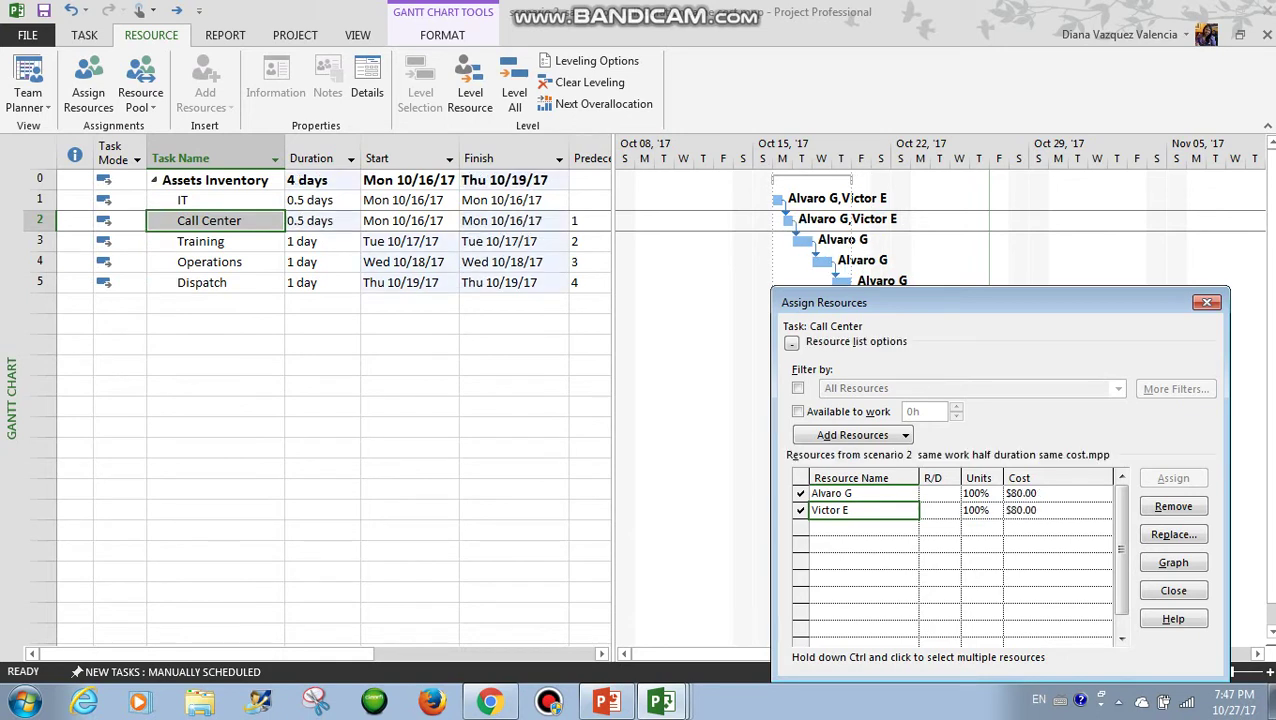
- Add the second resource to the Training task, reducing its duration while keeping the same amount of work
{"action": "left_click", "coordinate": [210, 241]}
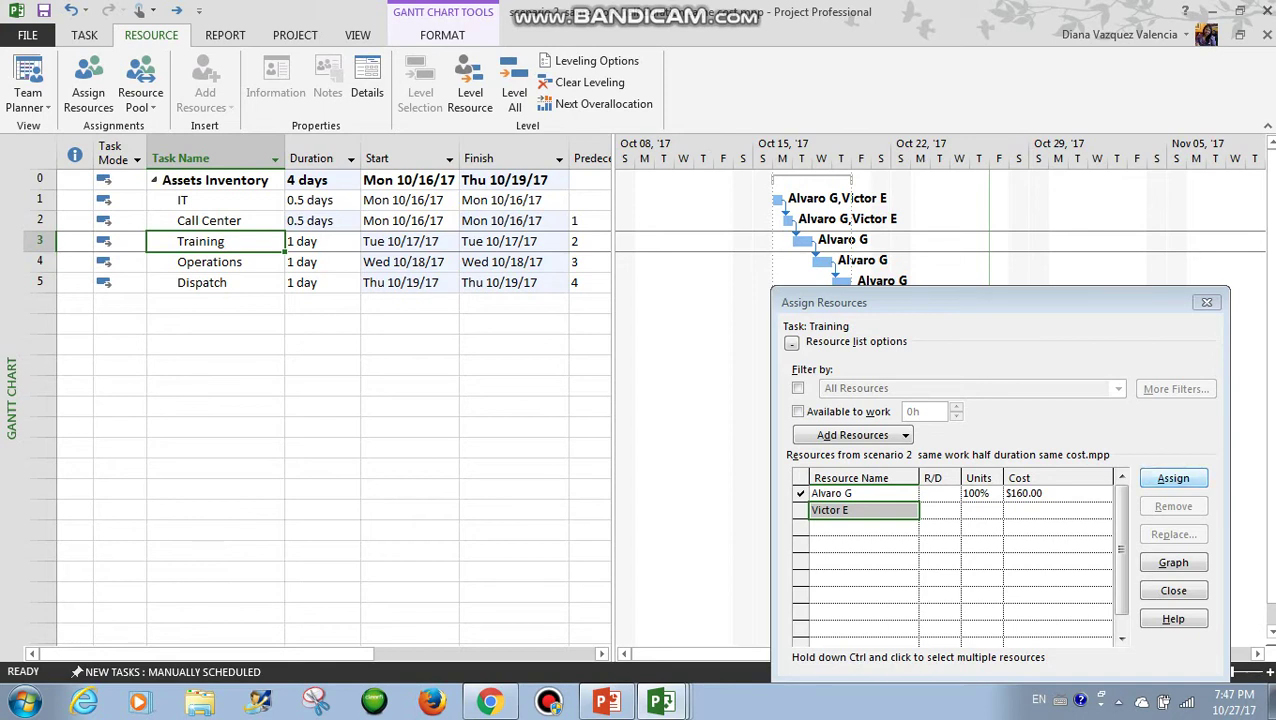
{"action": "left_click", "coordinate": [1173, 478]}
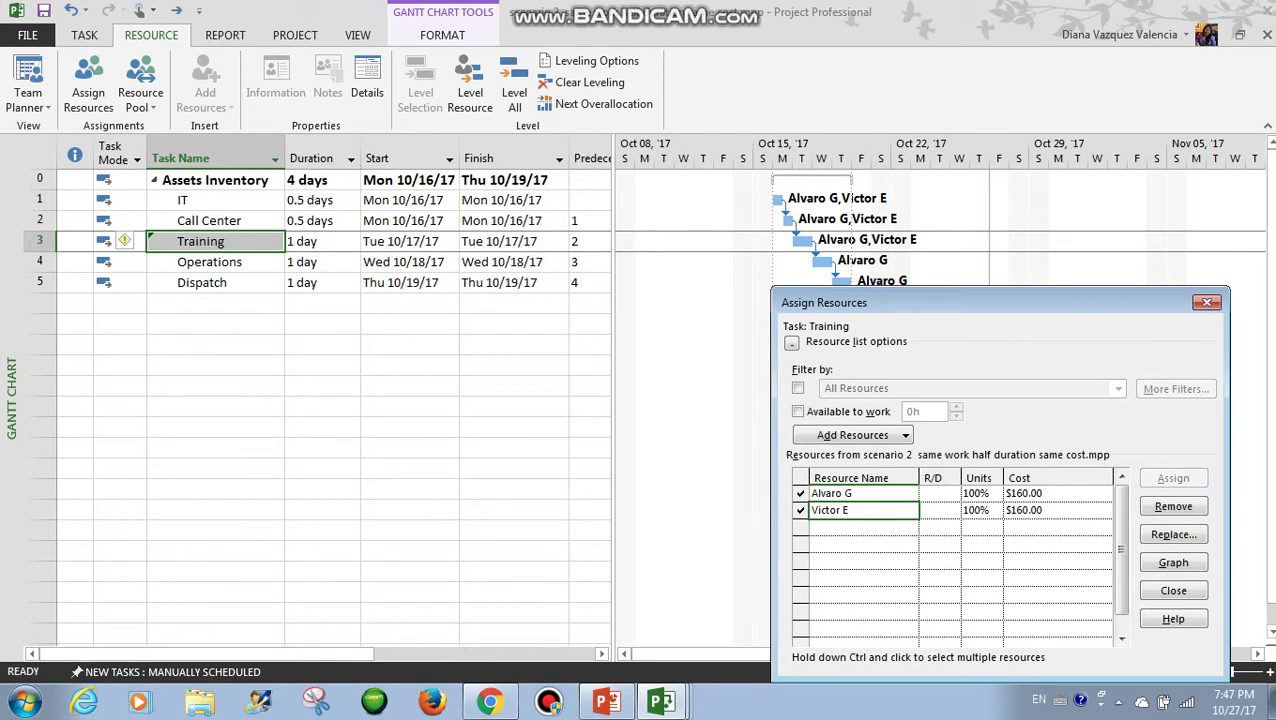
{"action": "left_click", "coordinate": [127, 241]}
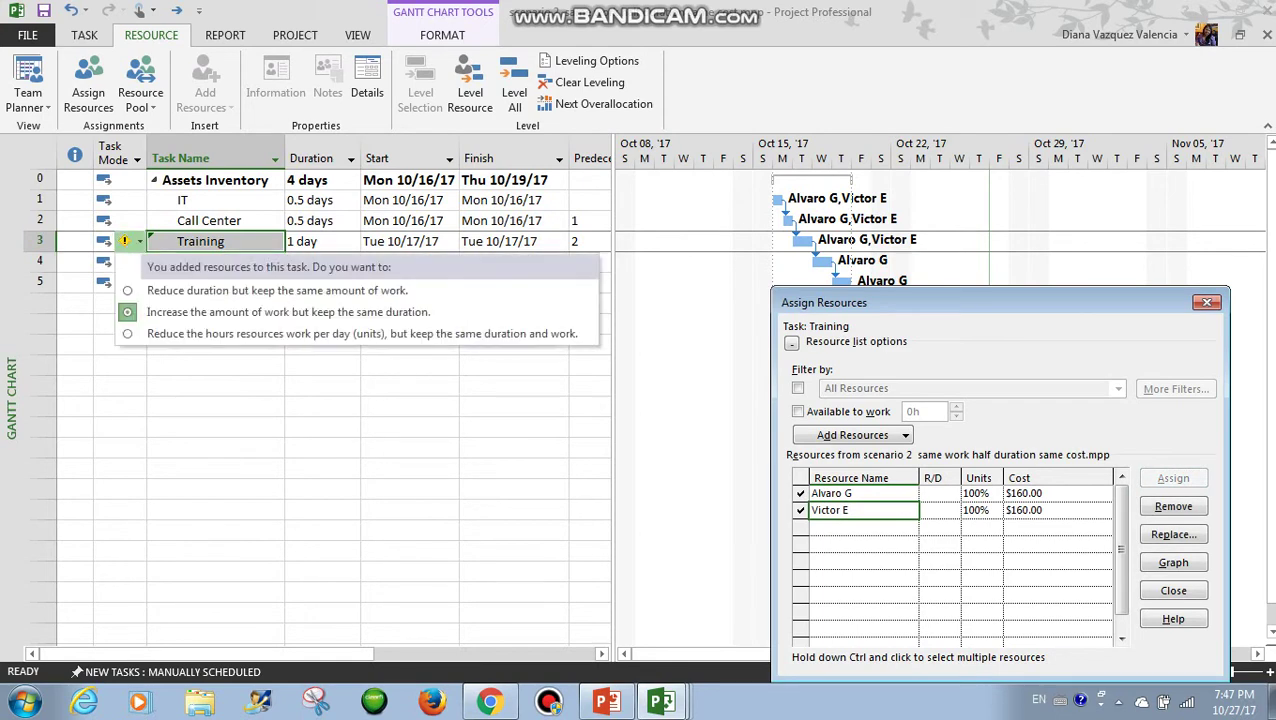
{"action": "left_click", "coordinate": [262, 290]}
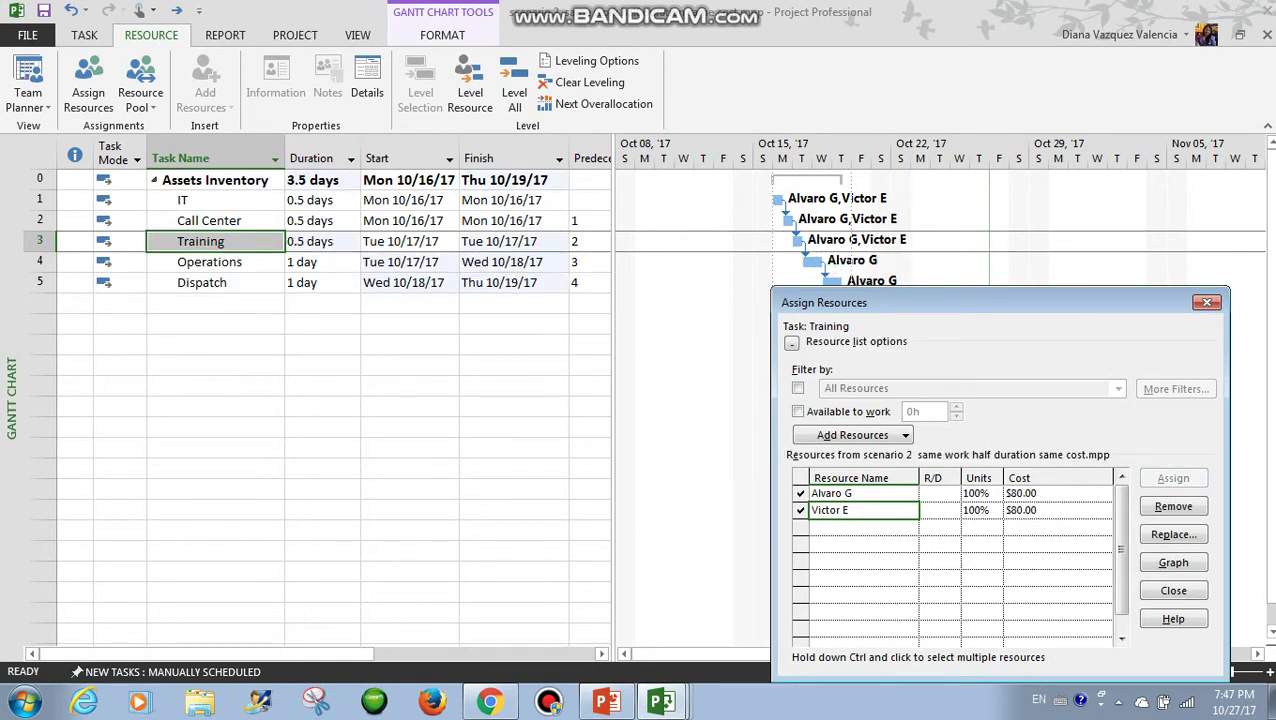
- Add the second resource to the Operations task with the option to reduce duration but keep the same amount of work
{"action": "left_click", "coordinate": [210, 262]}
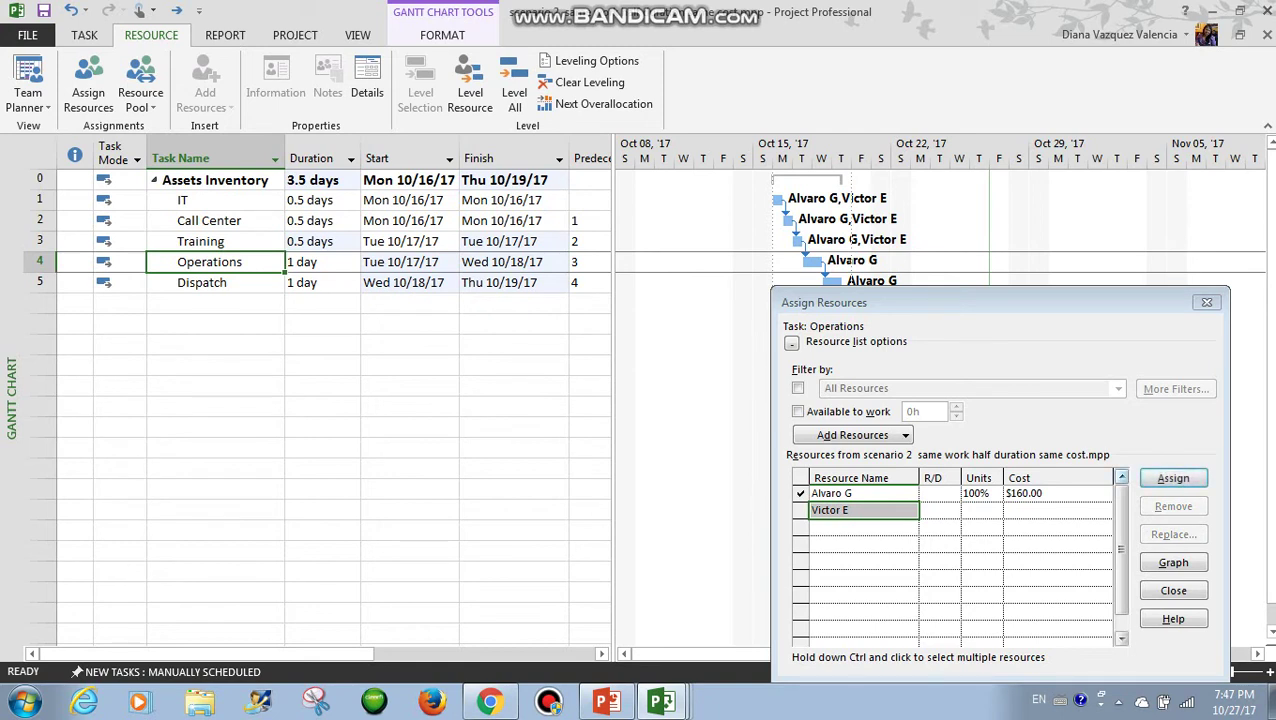
{"action": "left_click", "coordinate": [1173, 478]}
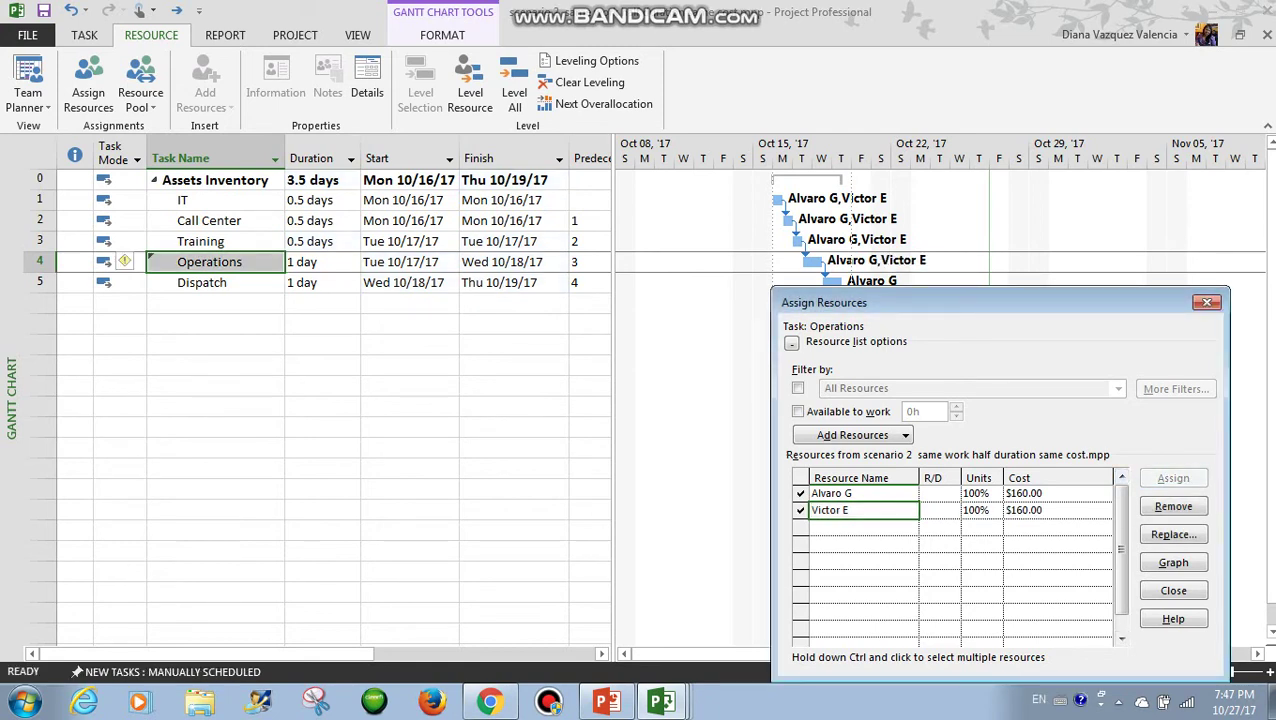
{"action": "left_click", "coordinate": [125, 261]}
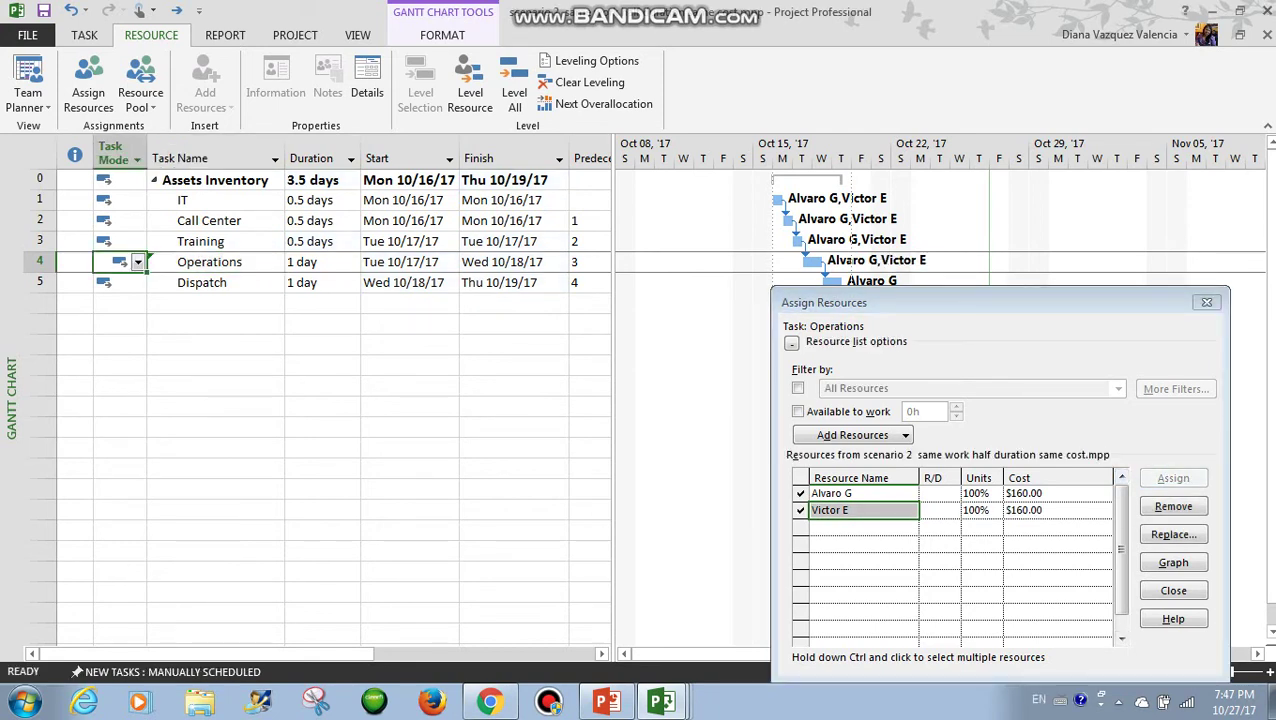
{"action": "mouse_move", "coordinate": [120, 262]}
{"action": "left_click", "coordinate": [120, 262]}
{"action": "left_click", "coordinate": [160, 310]}
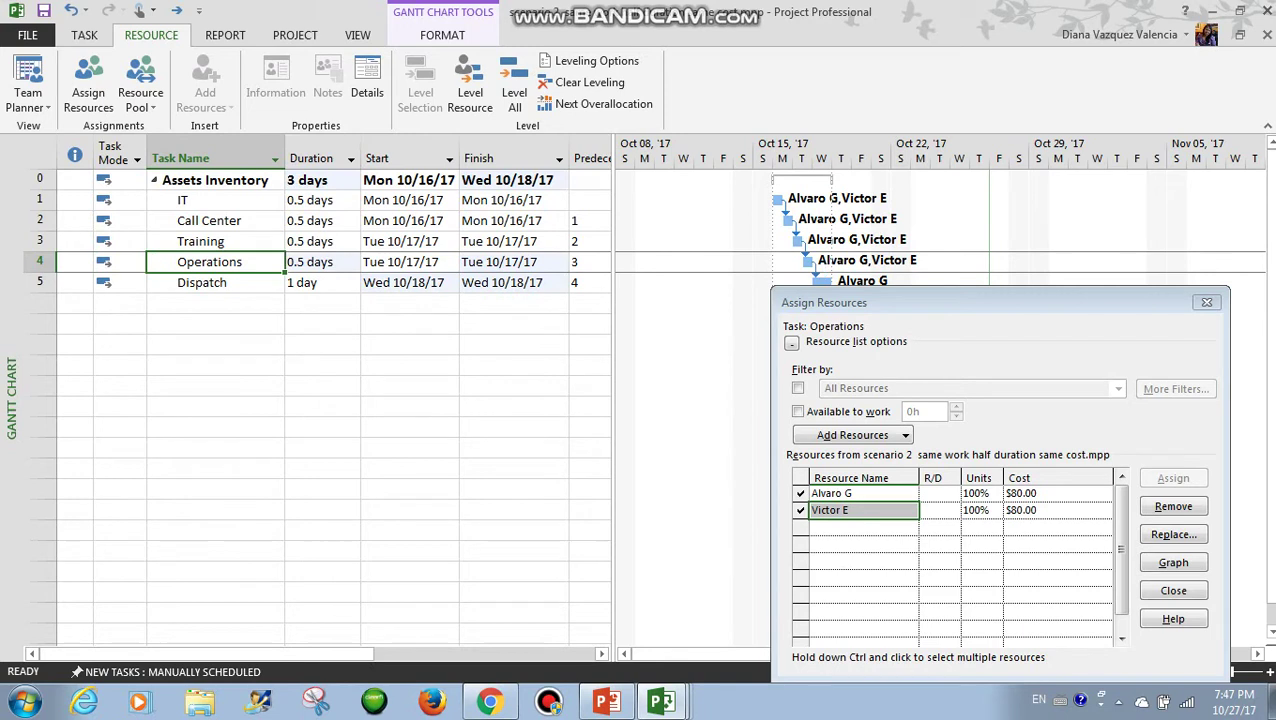
- Add the second resource to Dispatch, reducing duration but keeping the same amount of work, and finish assigning resources
{"action": "left_click", "coordinate": [121, 283]}
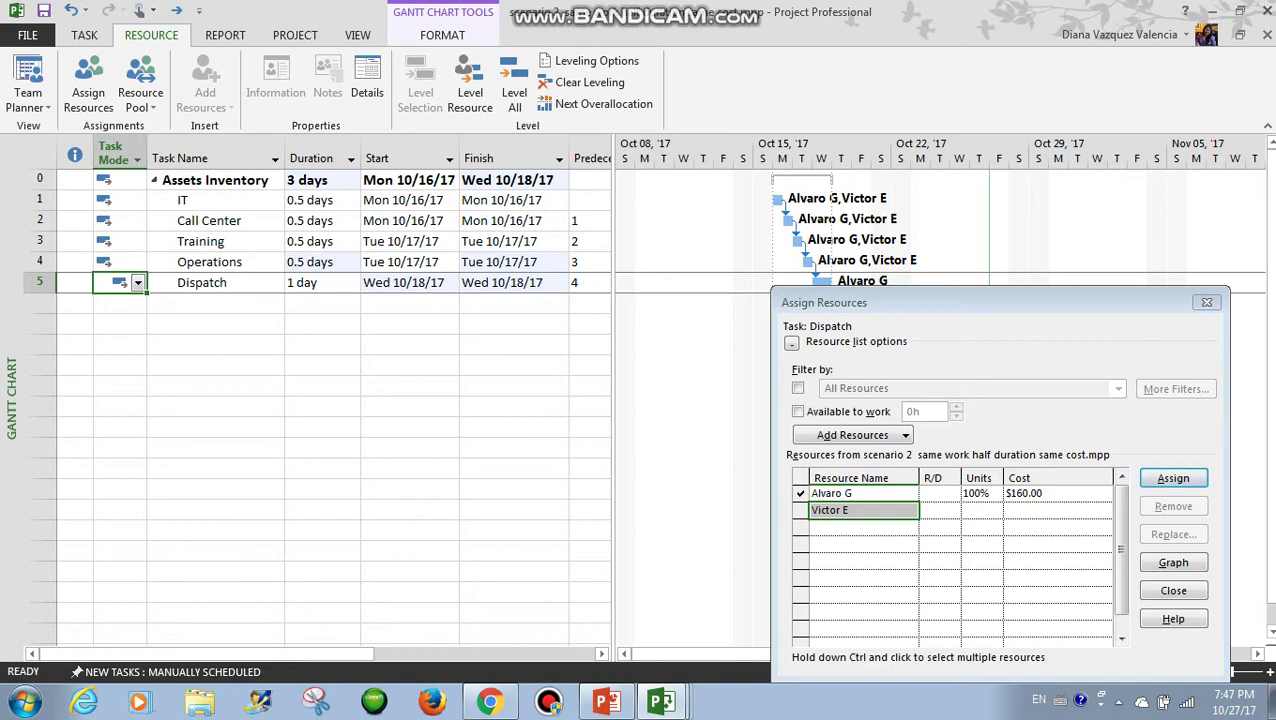
{"action": "left_click", "coordinate": [215, 283]}
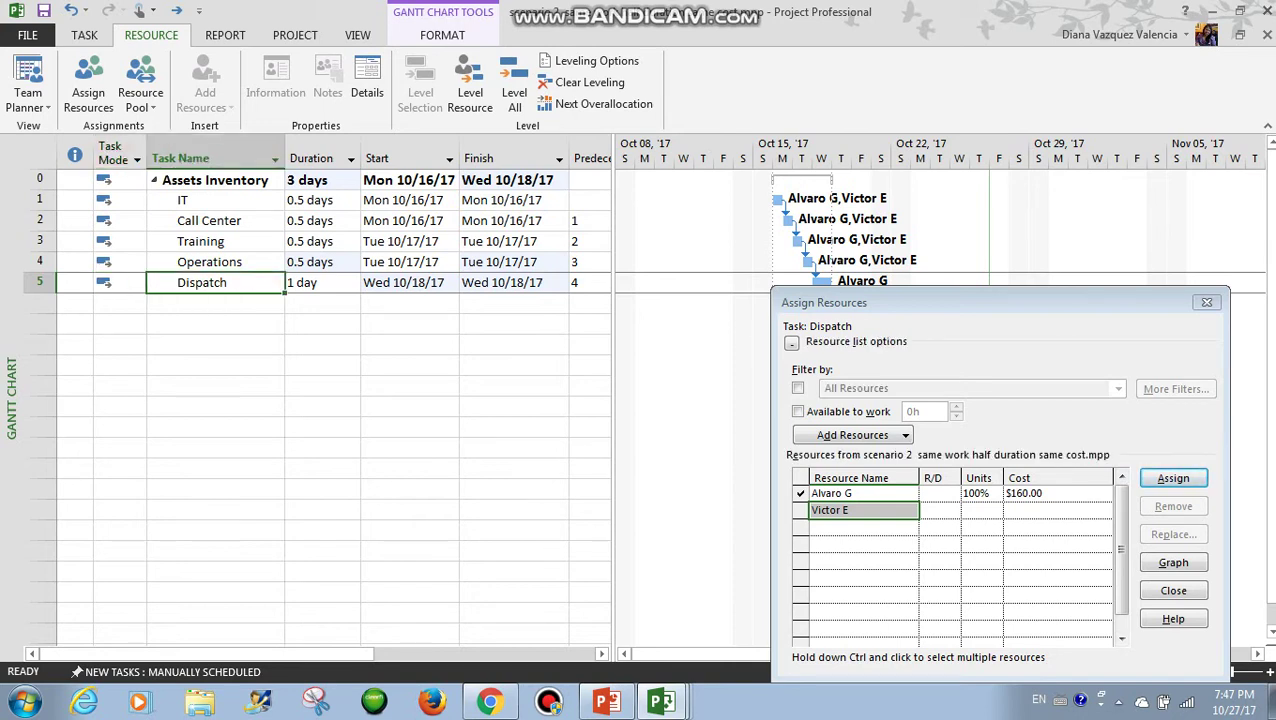
{"action": "left_click", "coordinate": [1173, 478]}
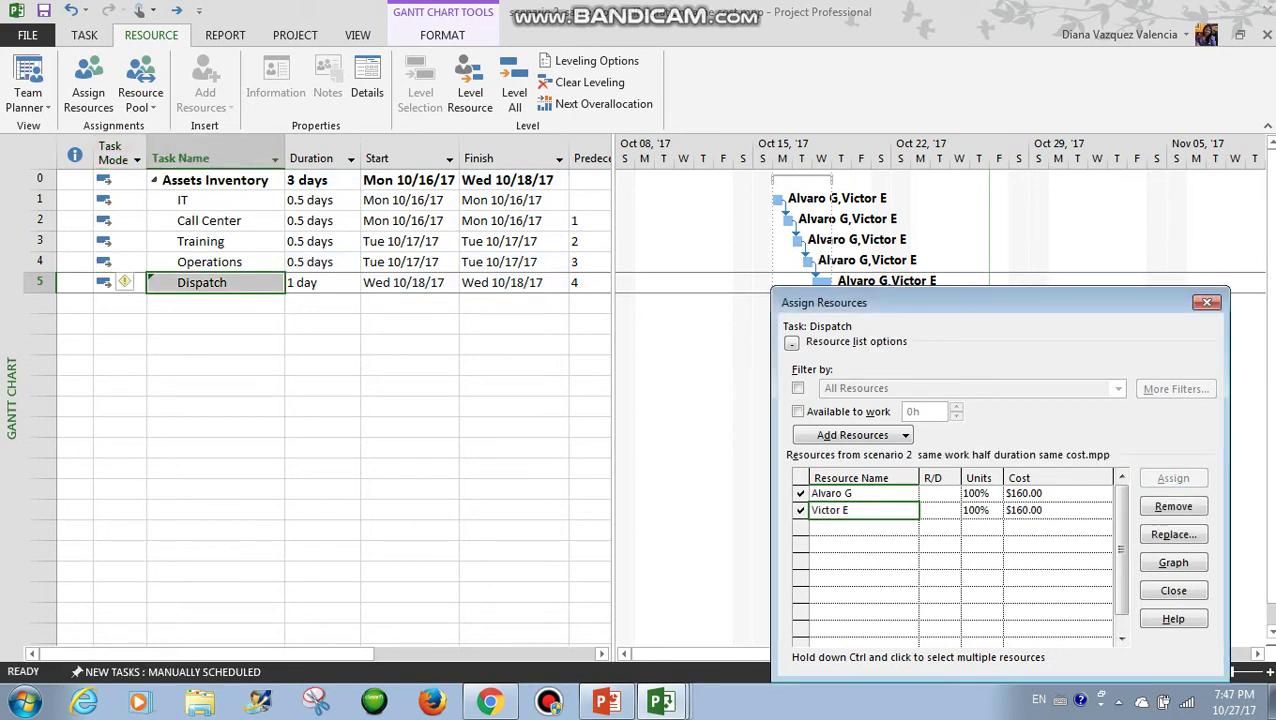
{"action": "left_click", "coordinate": [130, 282]}
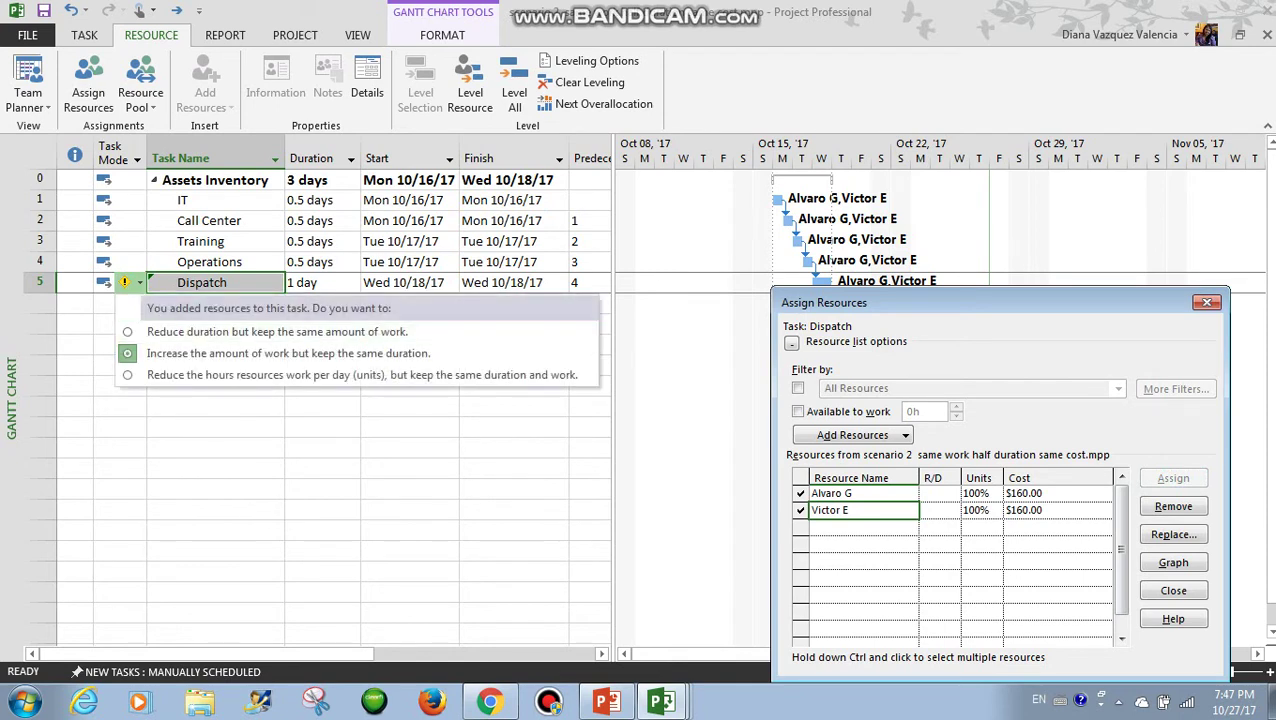
{"action": "left_click", "coordinate": [277, 332]}
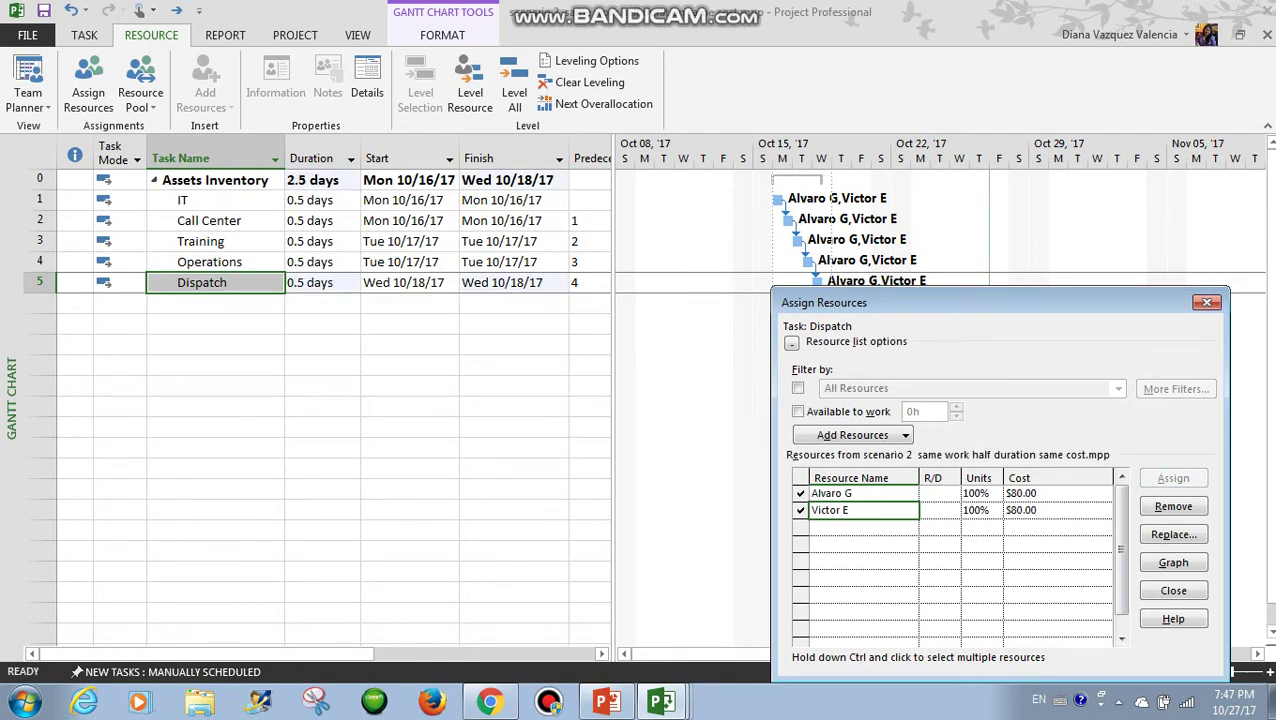
{"action": "left_click", "coordinate": [1207, 302]}
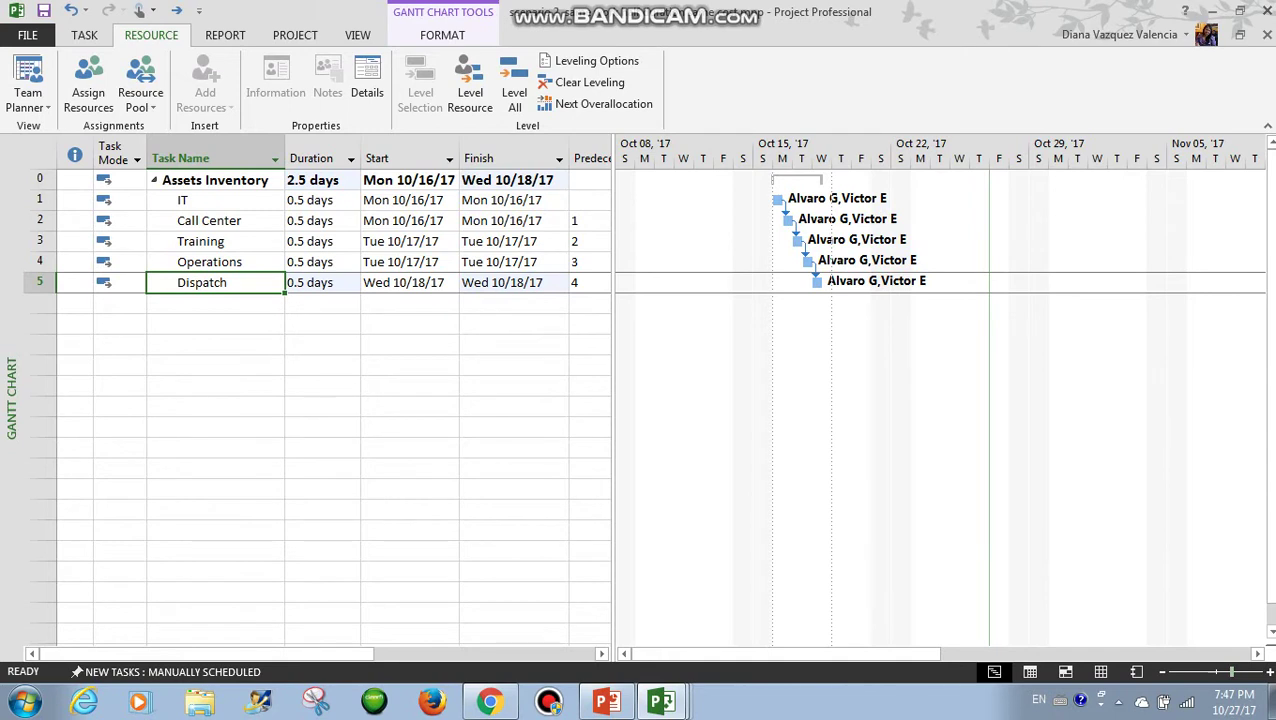
- Mark all five tasks from IT to Dispatch in the same-work scenario as 100% complete
{"action": "left_click", "coordinate": [1269, 672]}
{"action": "left_click", "coordinate": [1269, 672]}
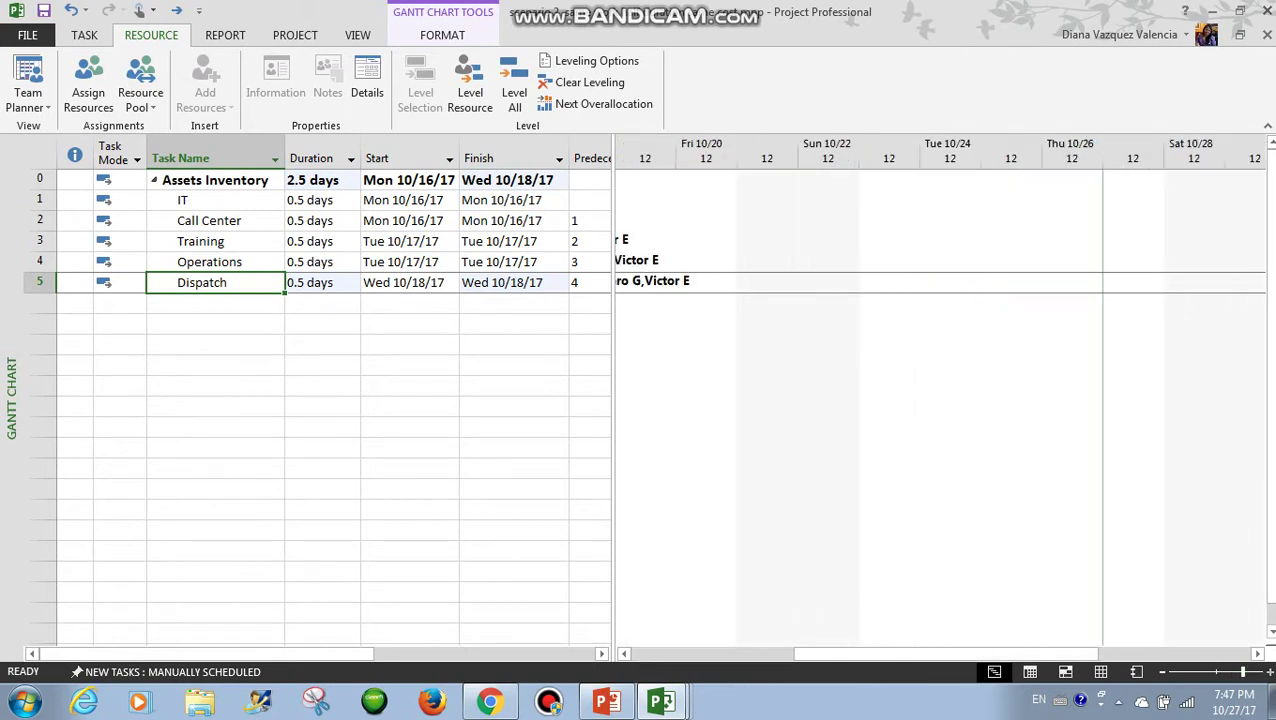
{"action": "left_click_drag", "start_coordinate": [1030, 654], "coordinate": [887, 654]}
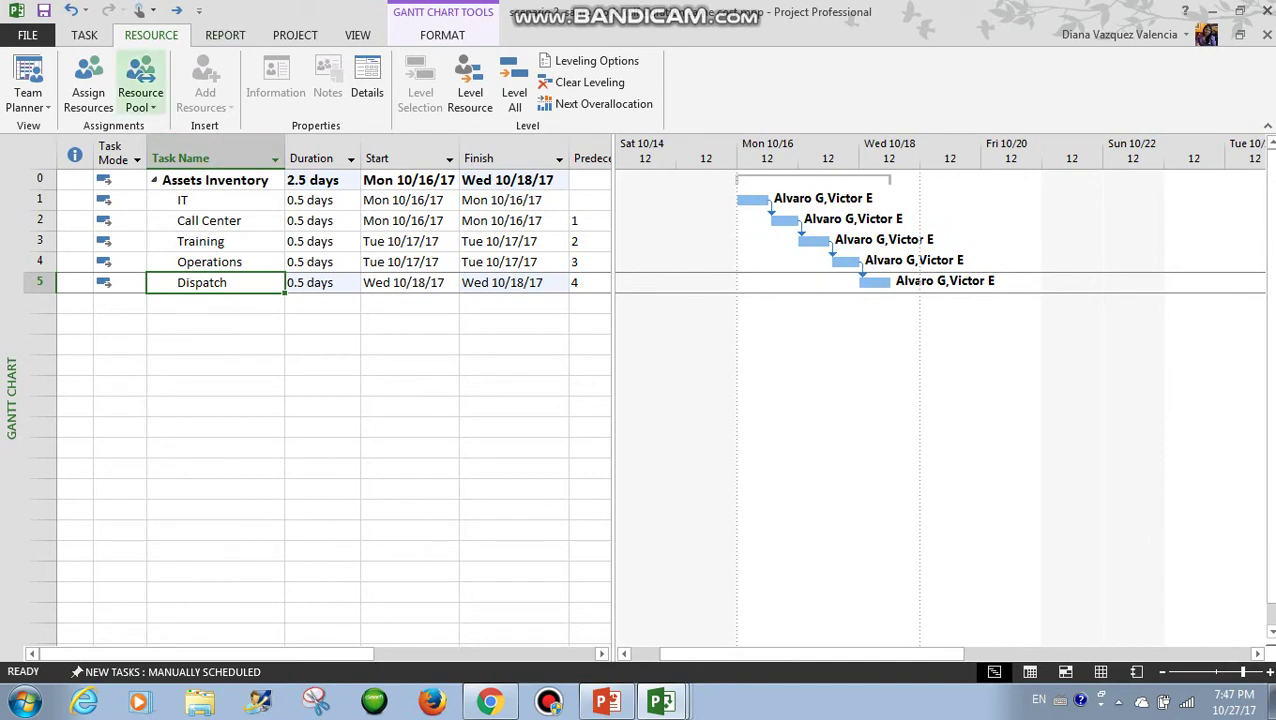
{"action": "left_click", "coordinate": [84, 35]}
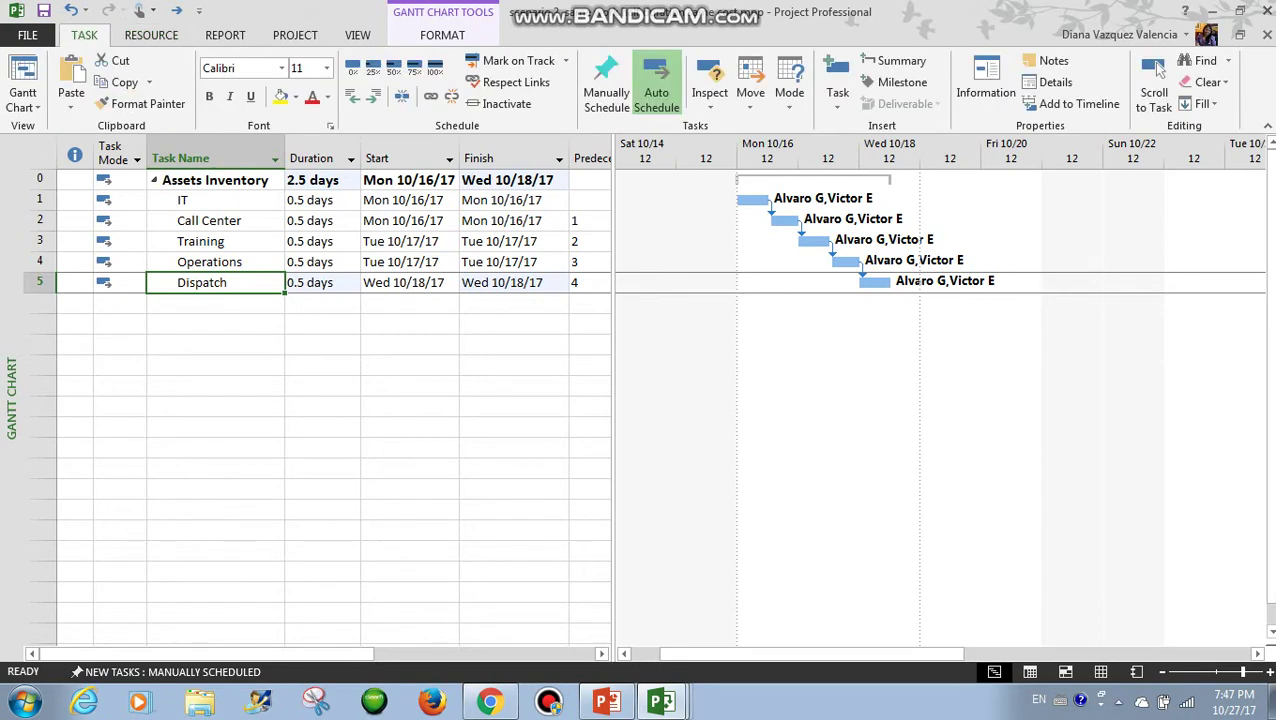
{"action": "left_click_drag", "start_coordinate": [215, 200], "coordinate": [215, 283]}
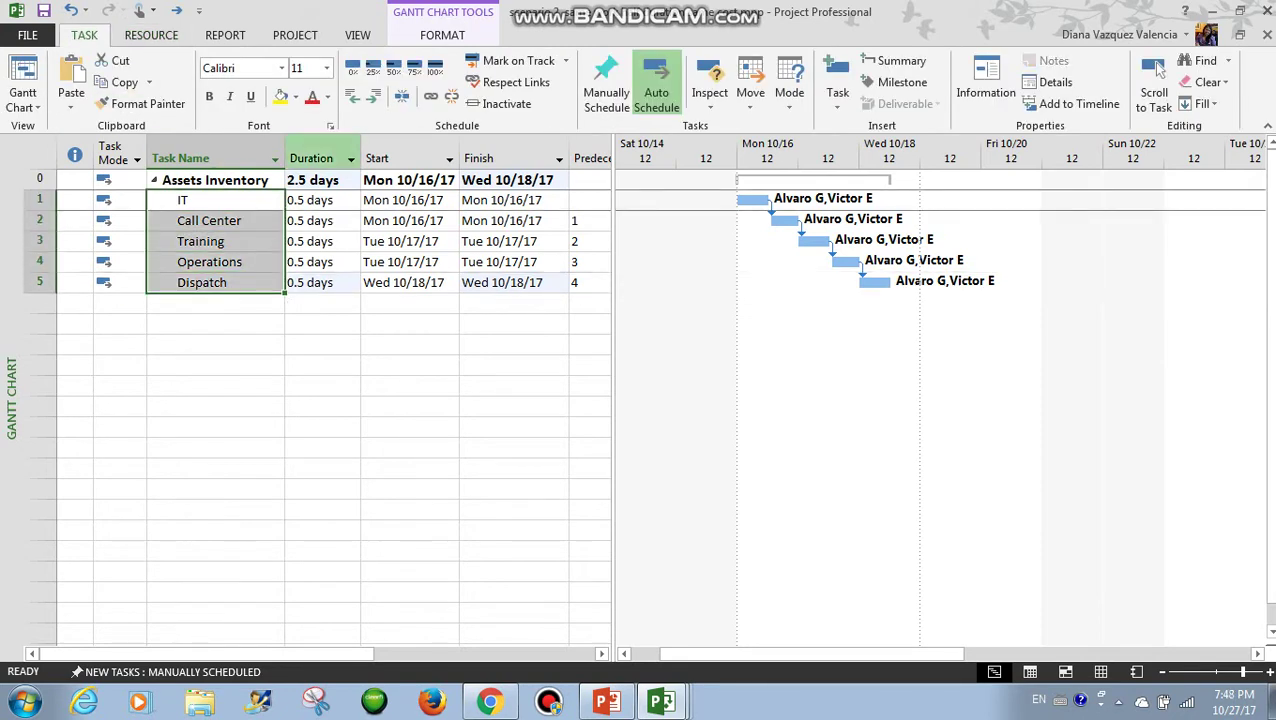
{"action": "left_click", "coordinate": [435, 68]}
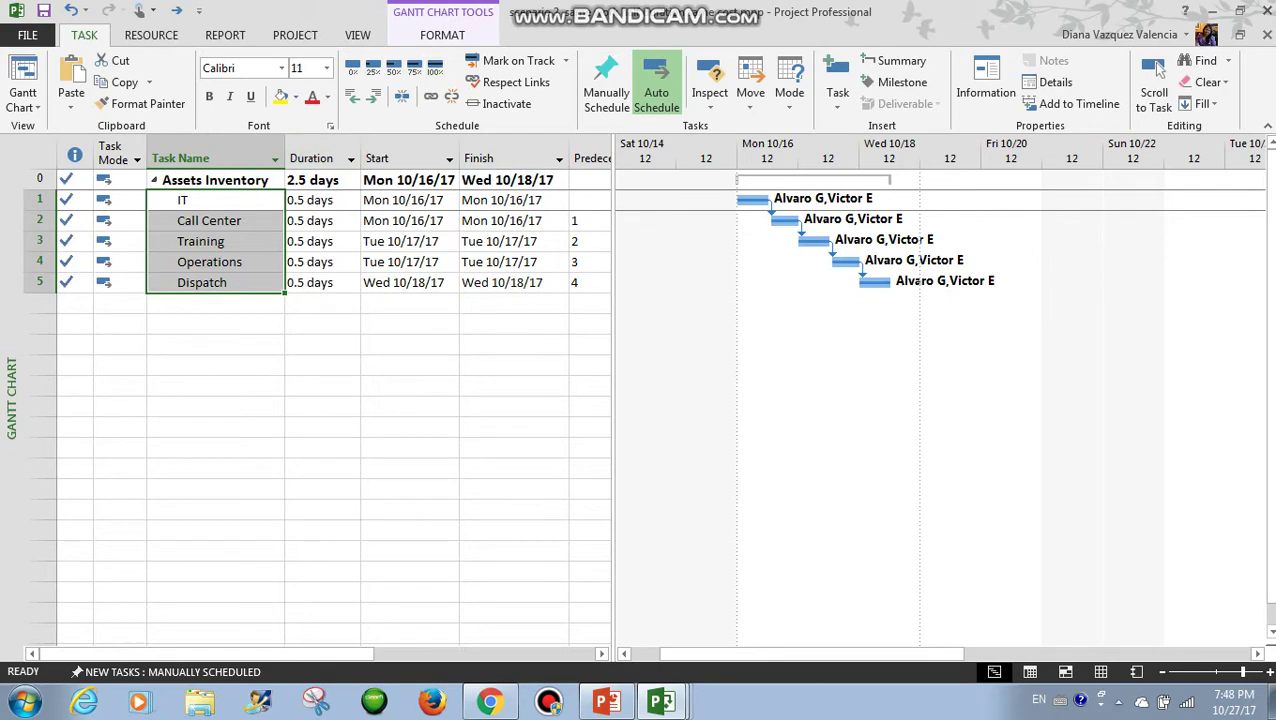
- Open the Cost Overview dashboard report and examine the cost status table and chart for the top-level tasks
{"action": "left_click", "coordinate": [225, 35]}
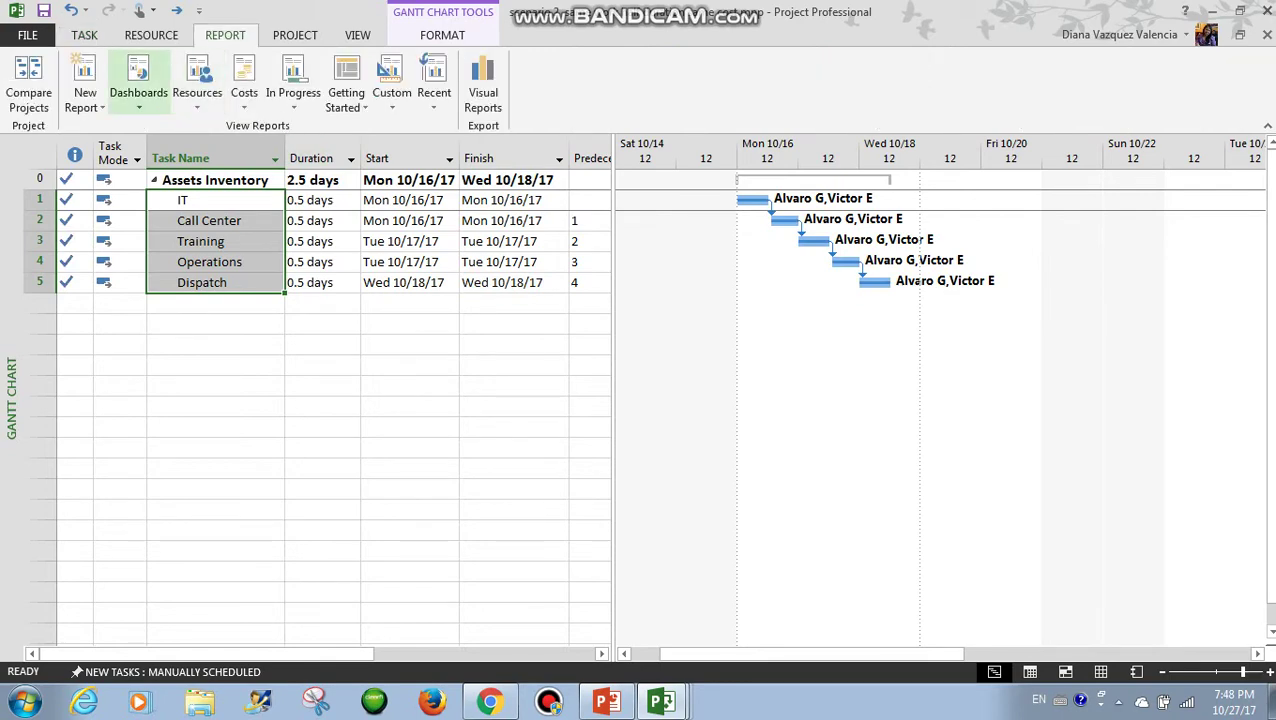
{"action": "left_click", "coordinate": [138, 95]}
{"action": "left_click", "coordinate": [176, 148]}
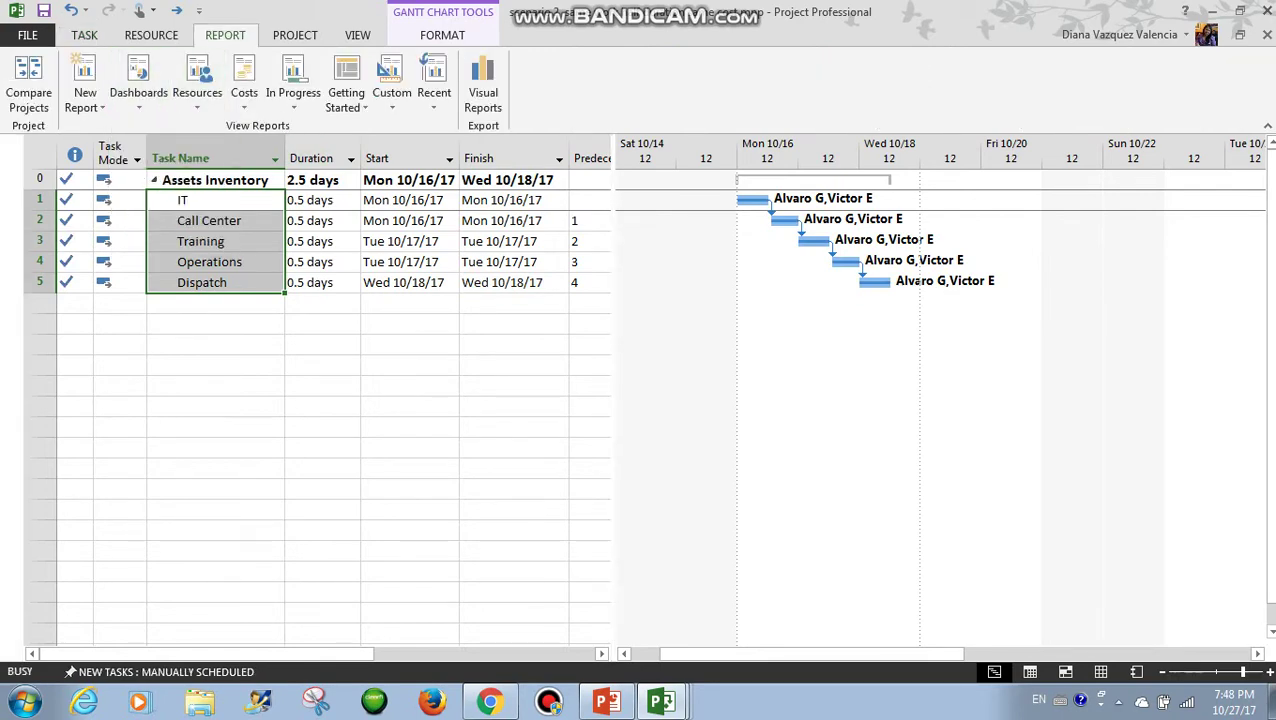
{"action": "scroll", "coordinate": [663, 400], "scroll_direction": "down", "scroll_amount": 4}
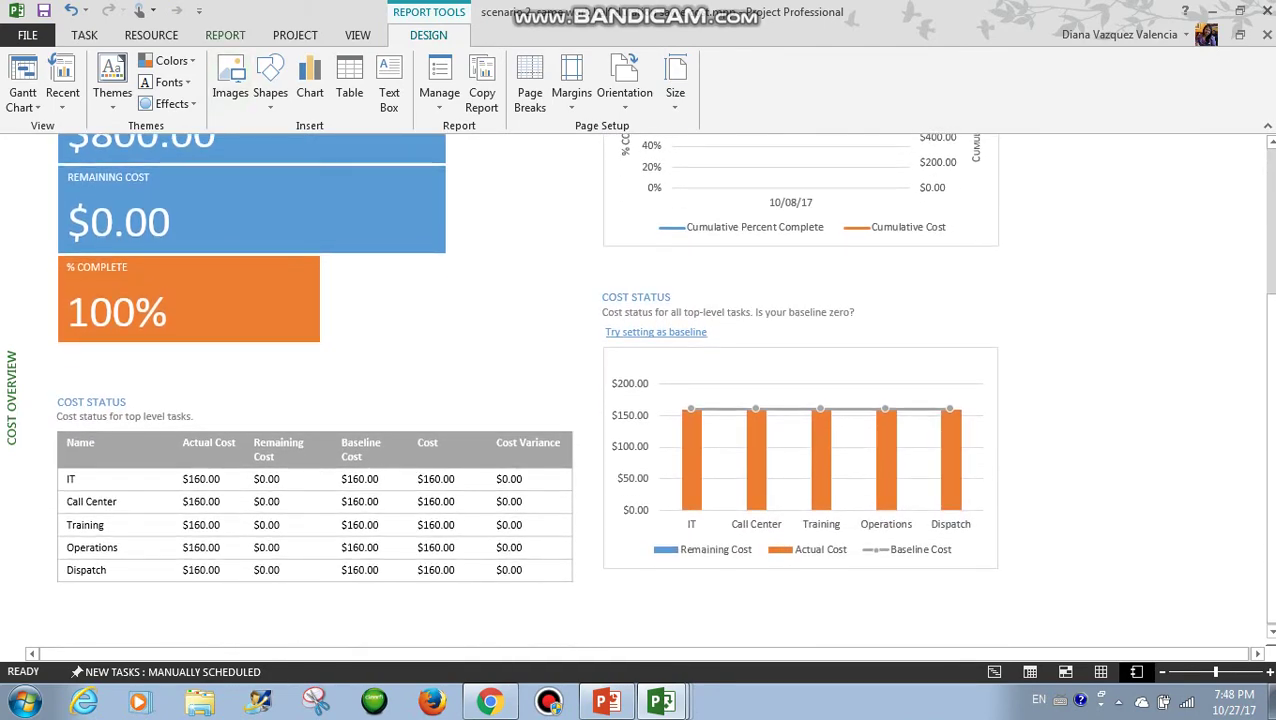
- Open the Cost Overruns report and compare the cost variance of each task and each work resource
{"action": "left_click", "coordinate": [225, 35]}
{"action": "left_click", "coordinate": [244, 85]}
{"action": "left_click", "coordinate": [300, 145]}
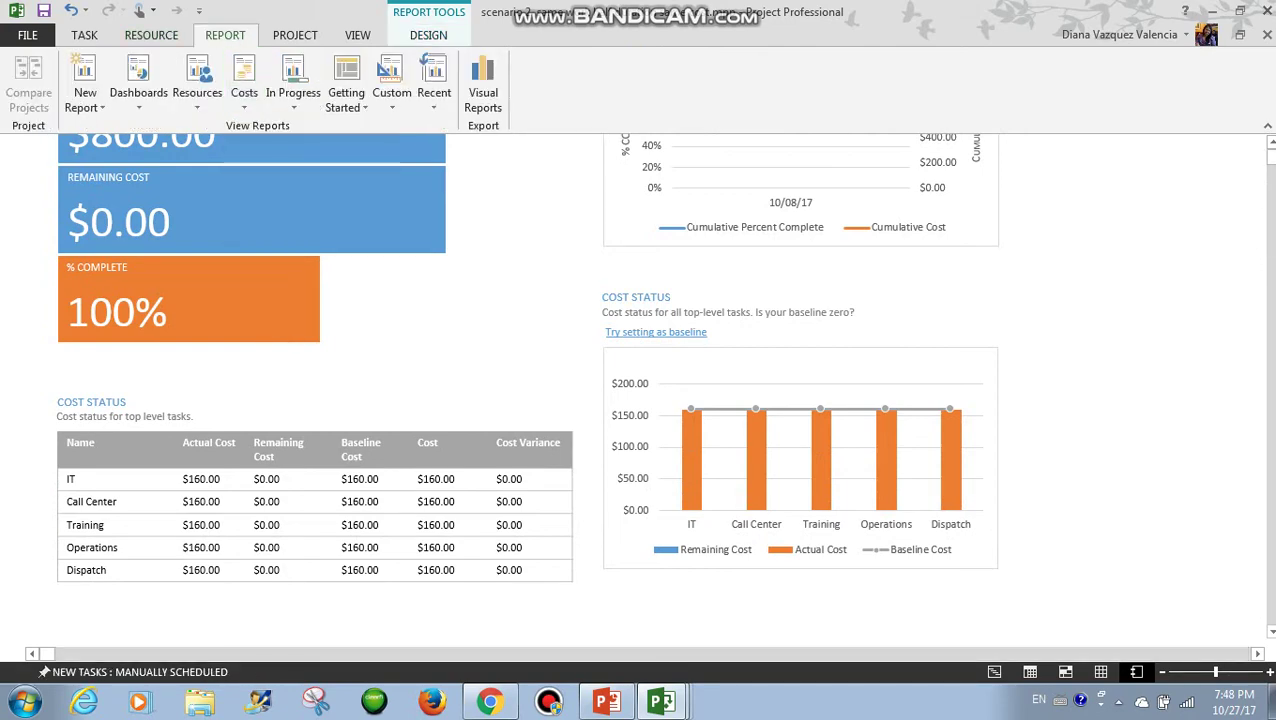
{"action": "scroll", "coordinate": [640, 390], "scroll_direction": "down", "scroll_amount": 3}
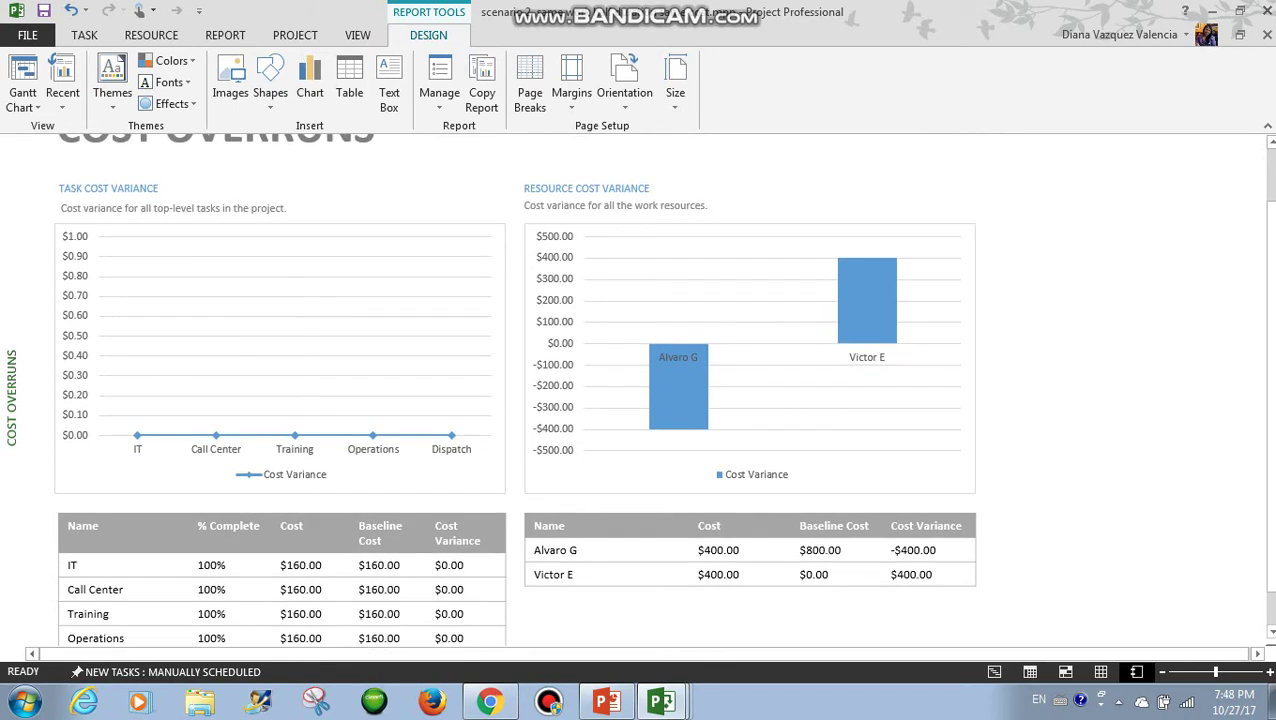
{"action": "scroll", "coordinate": [663, 394], "scroll_direction": "down", "scroll_amount": 1}
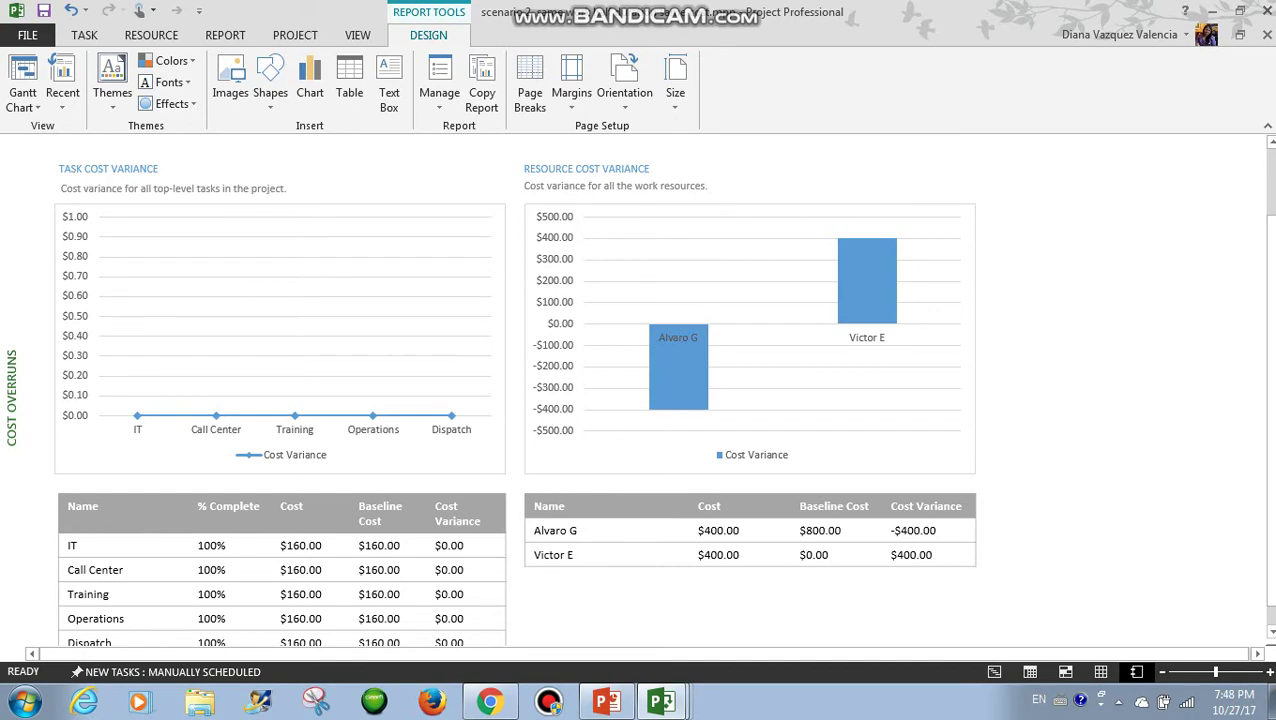
{"action": "scroll", "coordinate": [663, 393], "scroll_direction": "down", "scroll_amount": 1}
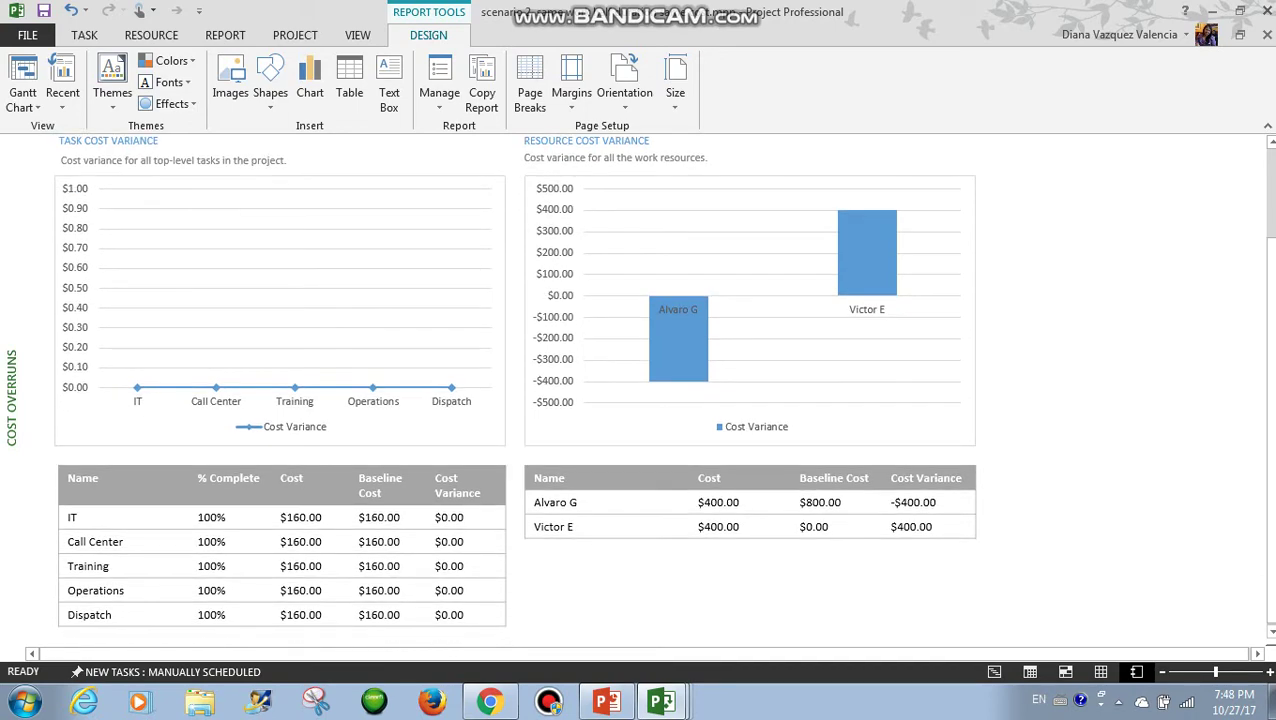
{"action": "scroll", "coordinate": [663, 393], "scroll_direction": "down", "scroll_amount": 3}
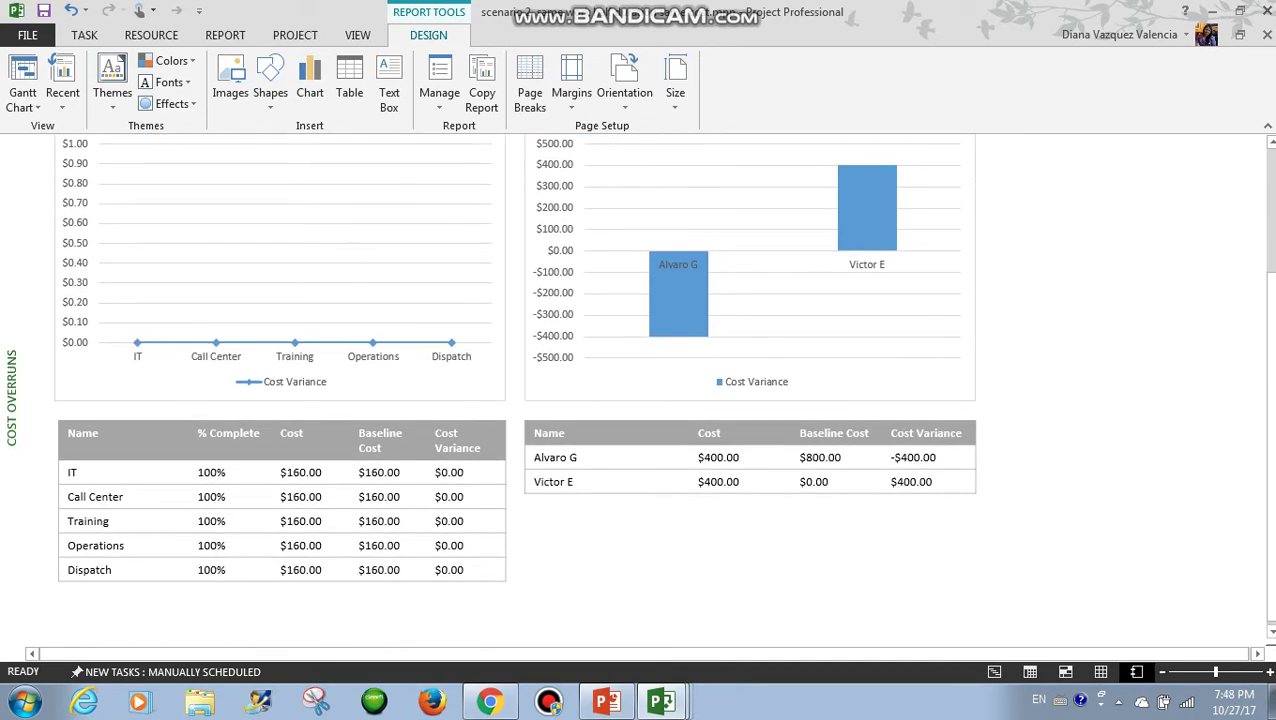
{"action": "scroll", "coordinate": [663, 393], "scroll_direction": "down", "scroll_amount": 1}
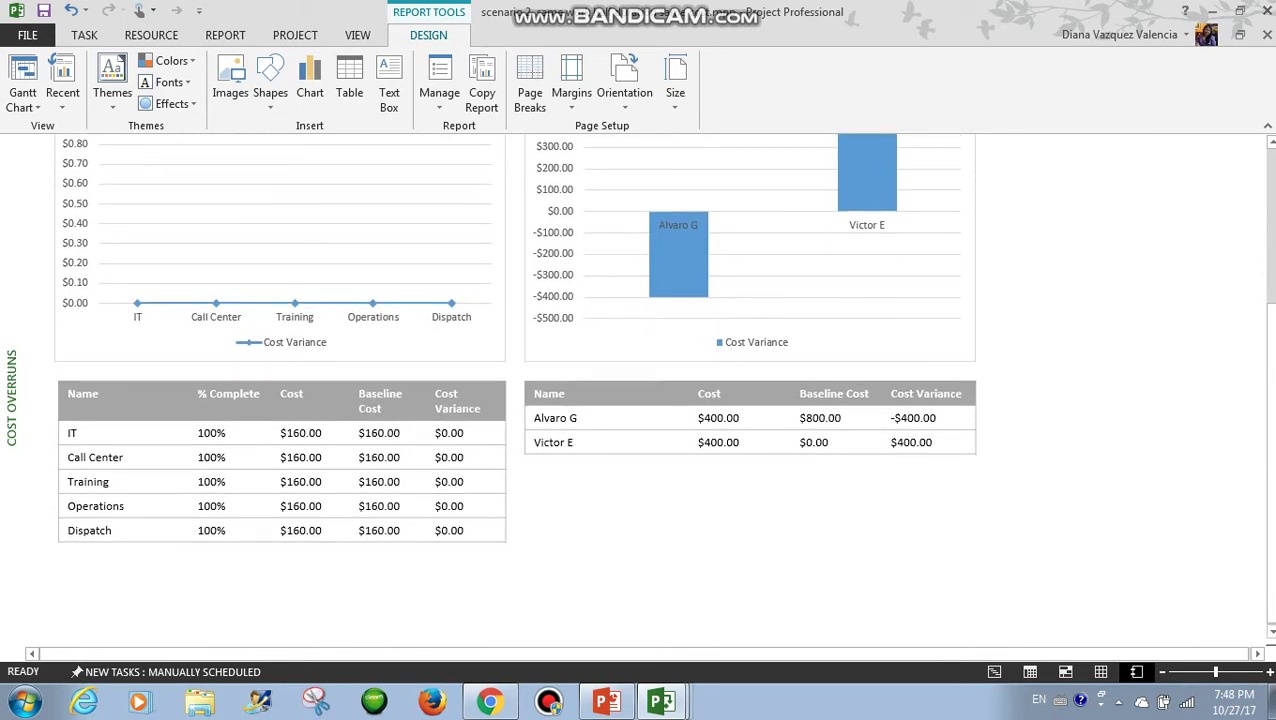
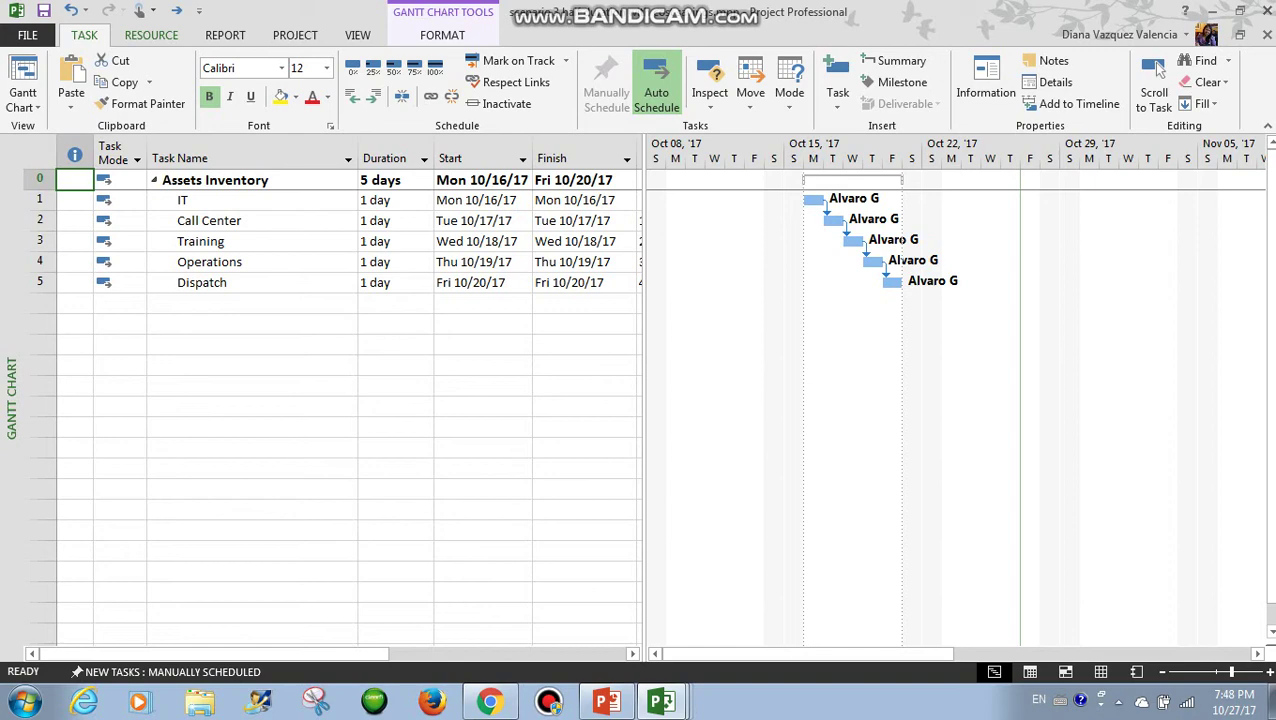
- Check the standard rates of both work resources in the Resource Sheet, and return to the Gantt Chart
{"action": "left_click", "coordinate": [357, 35]}
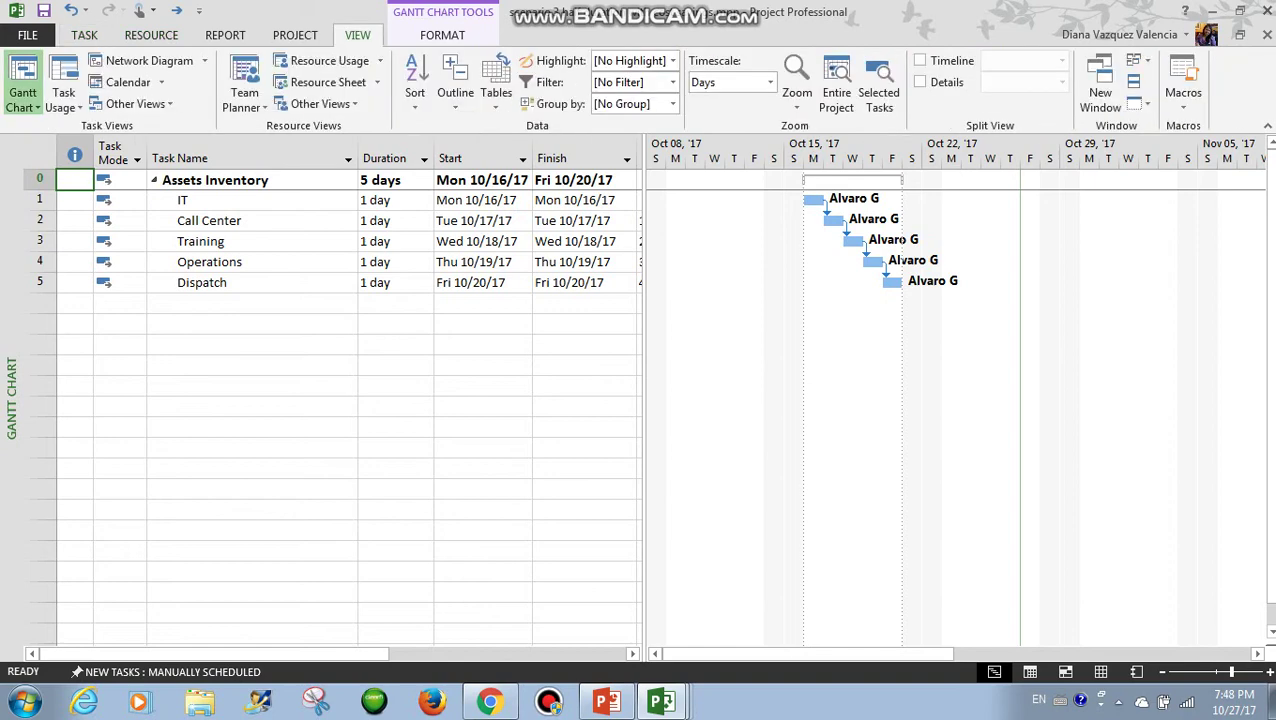
{"action": "left_click", "coordinate": [322, 82]}
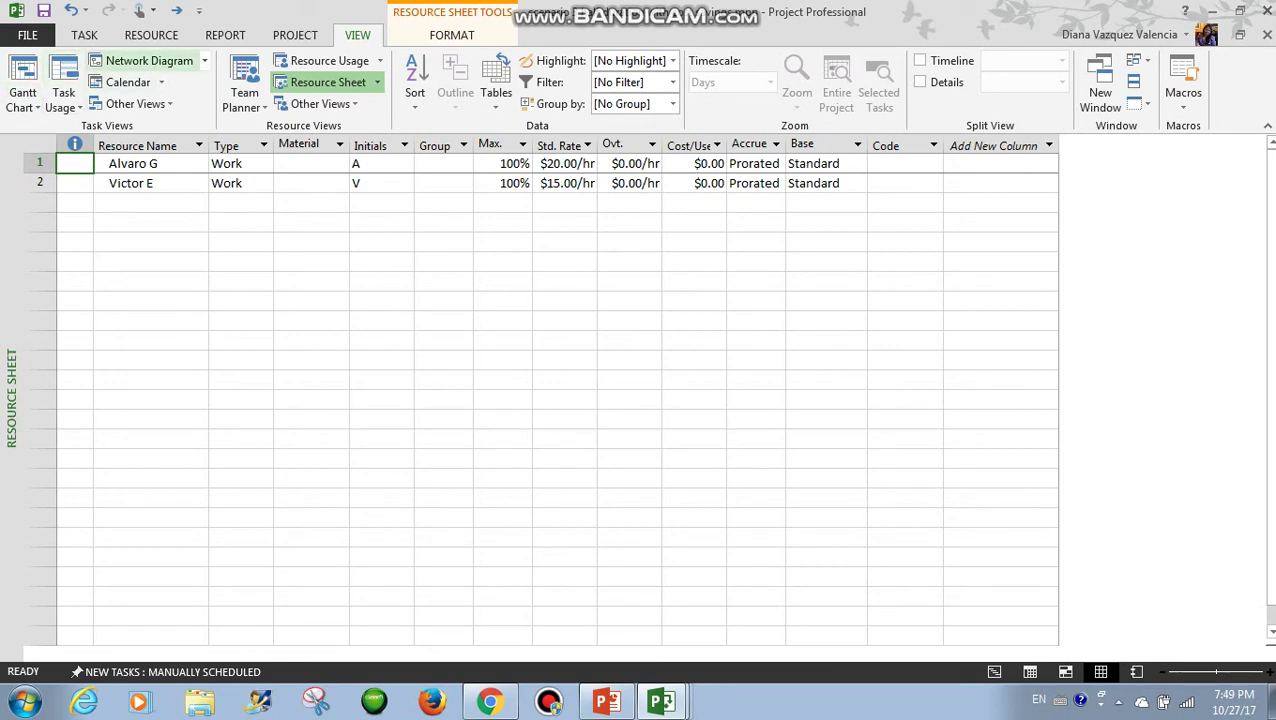
{"action": "left_click", "coordinate": [23, 80]}
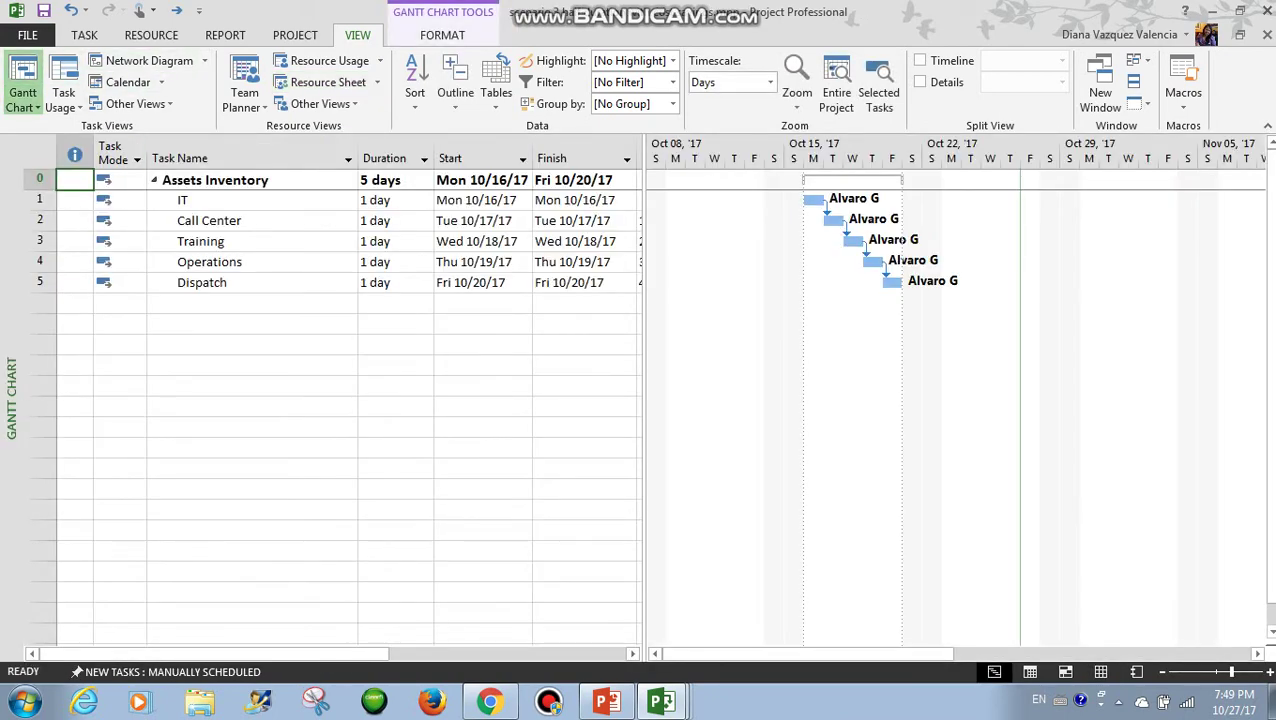
{"action": "mouse_move", "coordinate": [661, 702]}
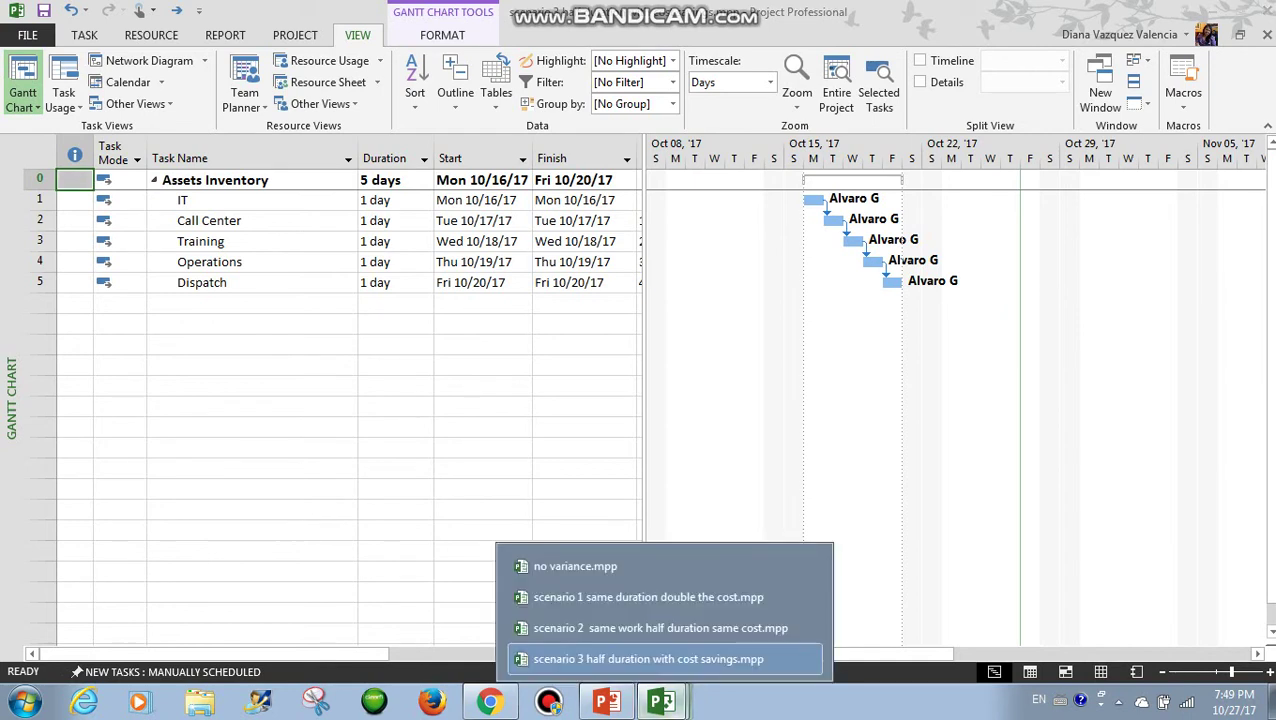
{"action": "left_click", "coordinate": [250, 468]}
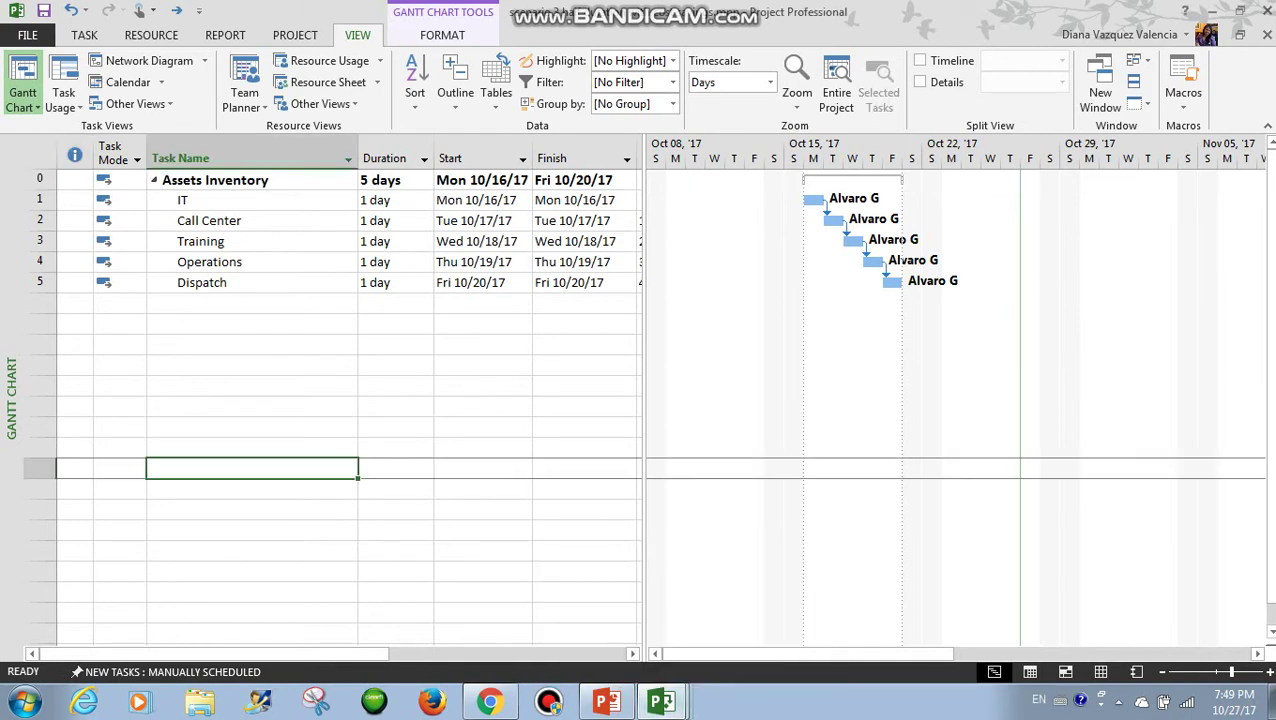
- Add the second resource to the IT task, reducing hours worked per day (units) but keeping the same duration and work
{"action": "left_click", "coordinate": [250, 200]}
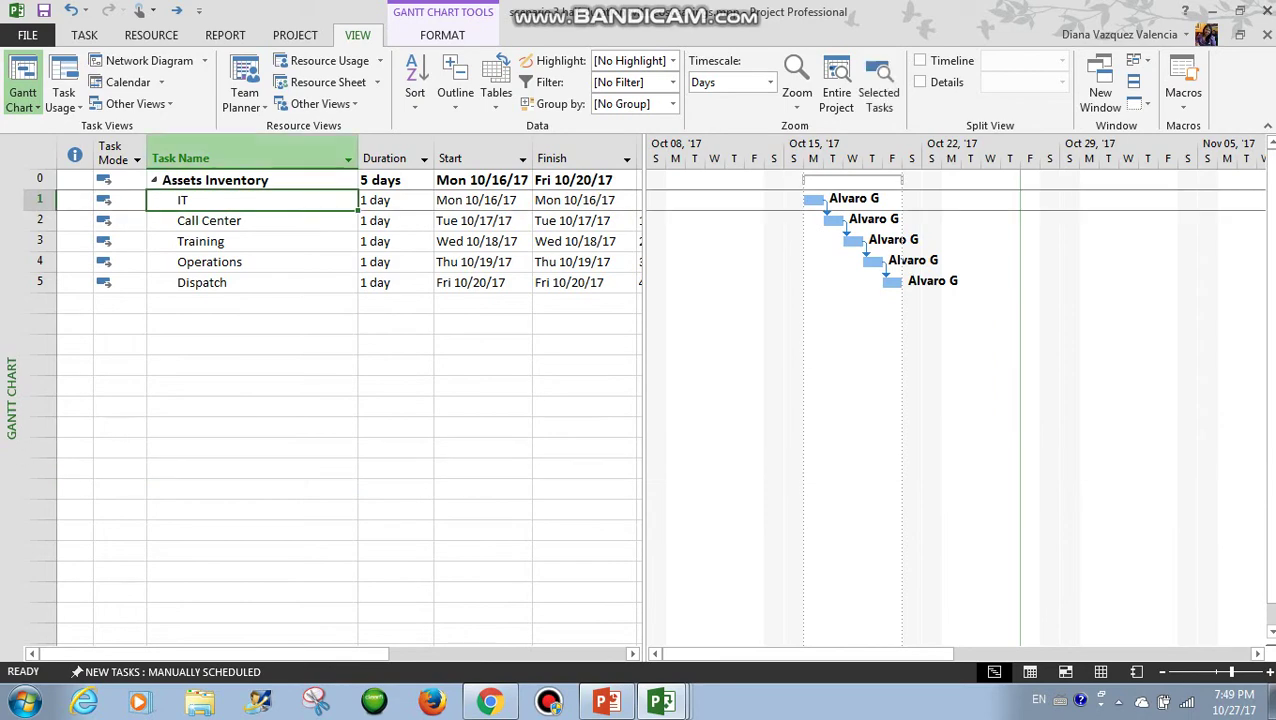
{"action": "left_click", "coordinate": [151, 35]}
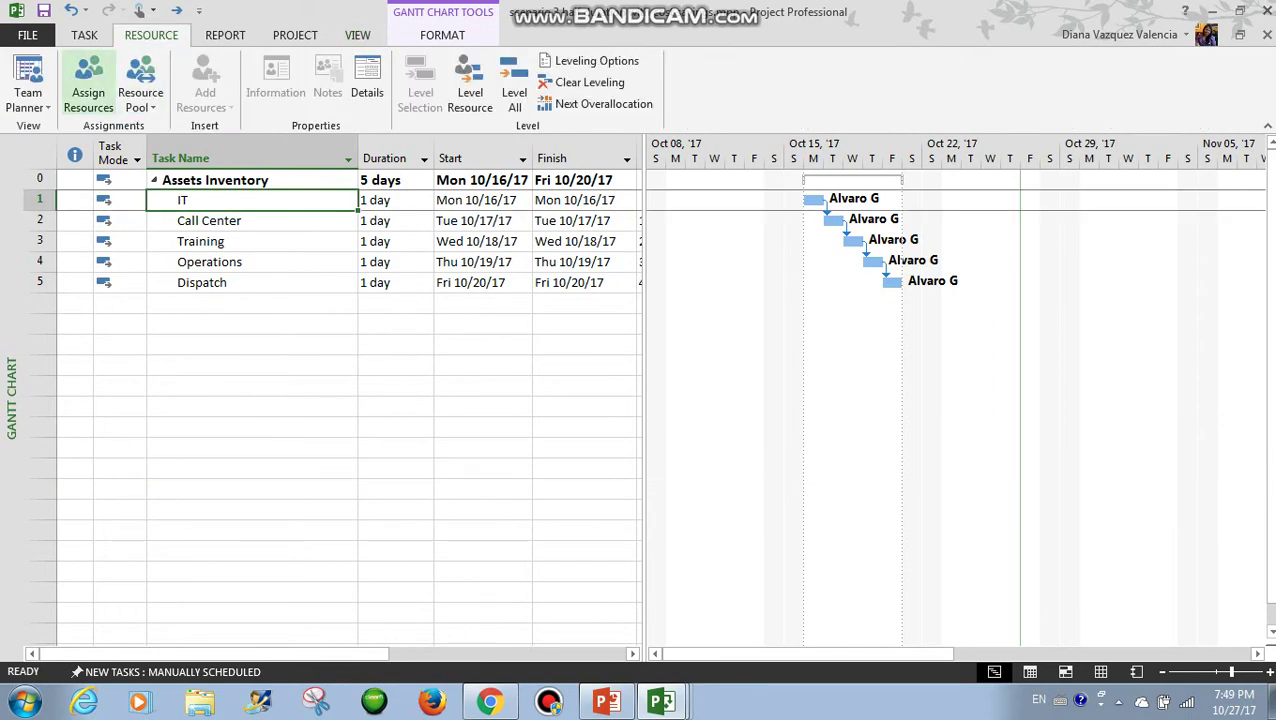
{"action": "left_click", "coordinate": [88, 80]}
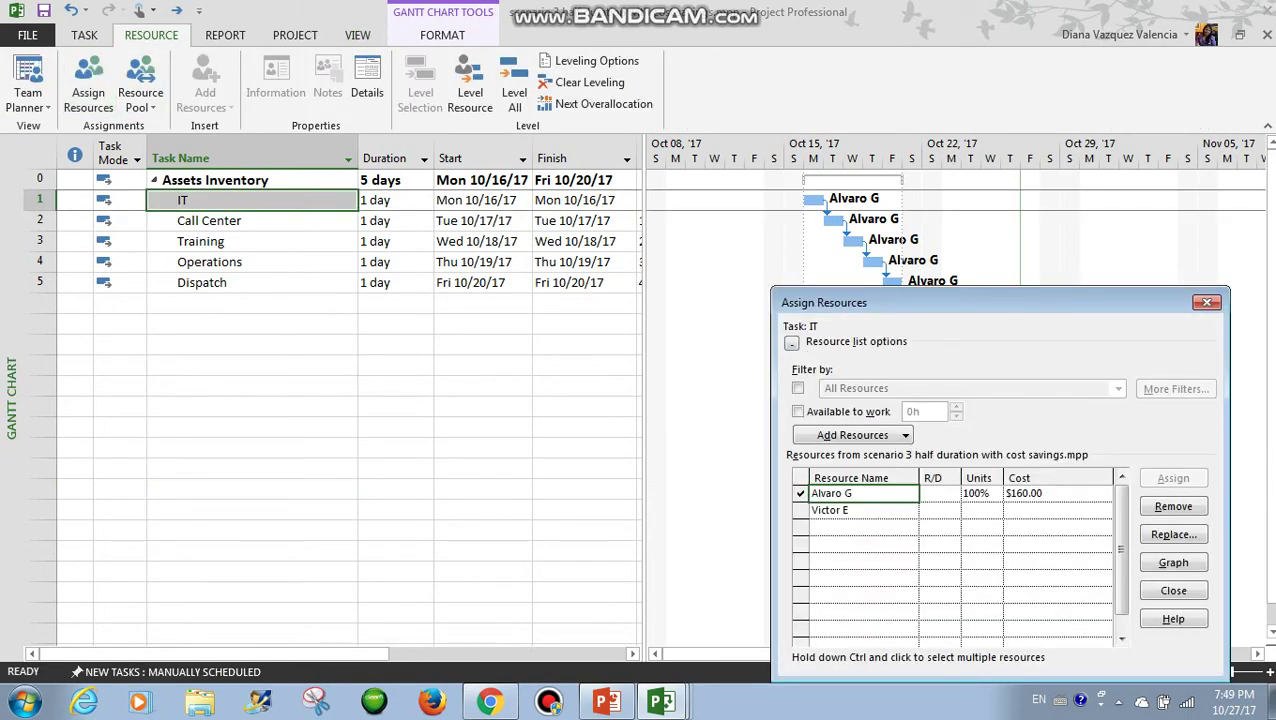
{"action": "left_click", "coordinate": [850, 510]}
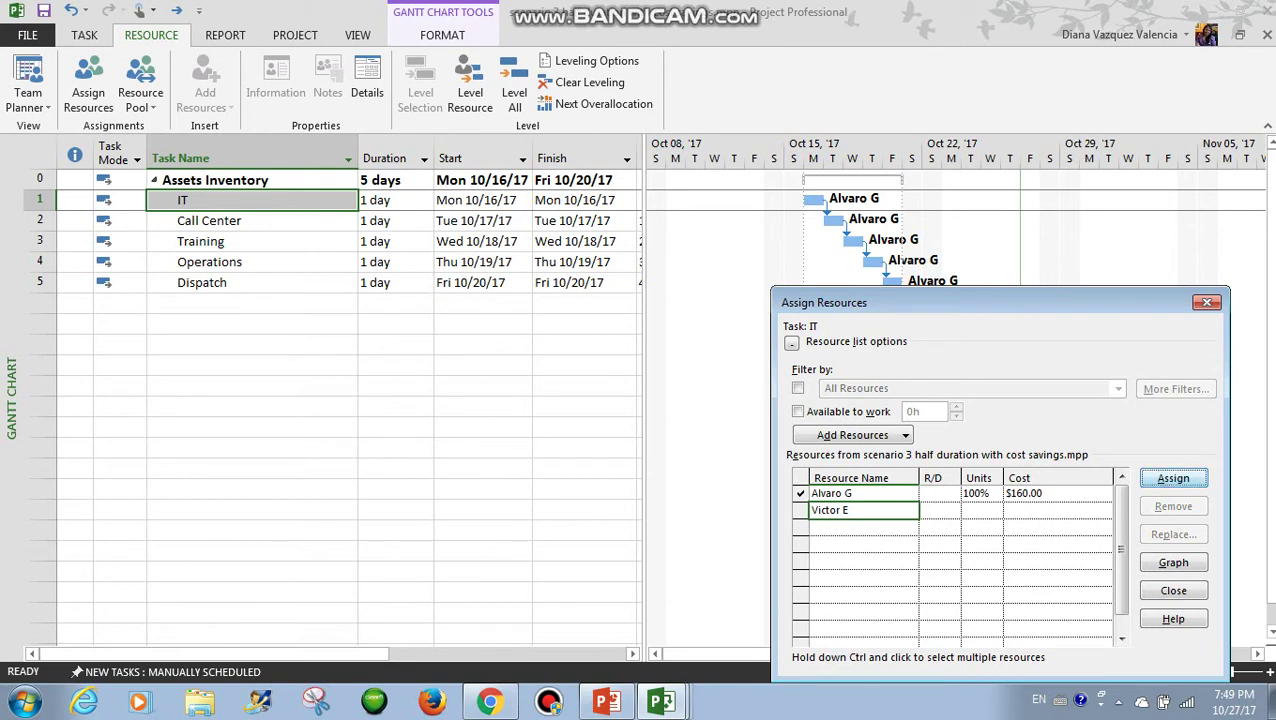
{"action": "key", "text": "Return"}
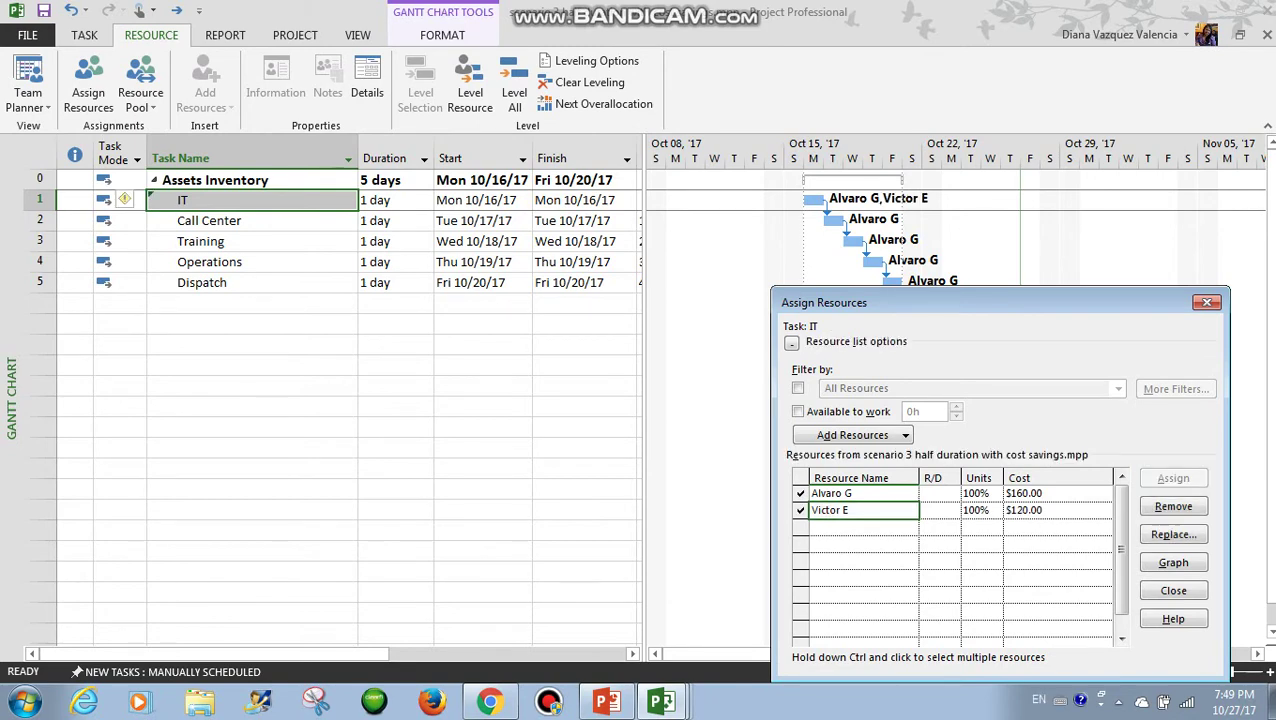
{"action": "left_click", "coordinate": [126, 199]}
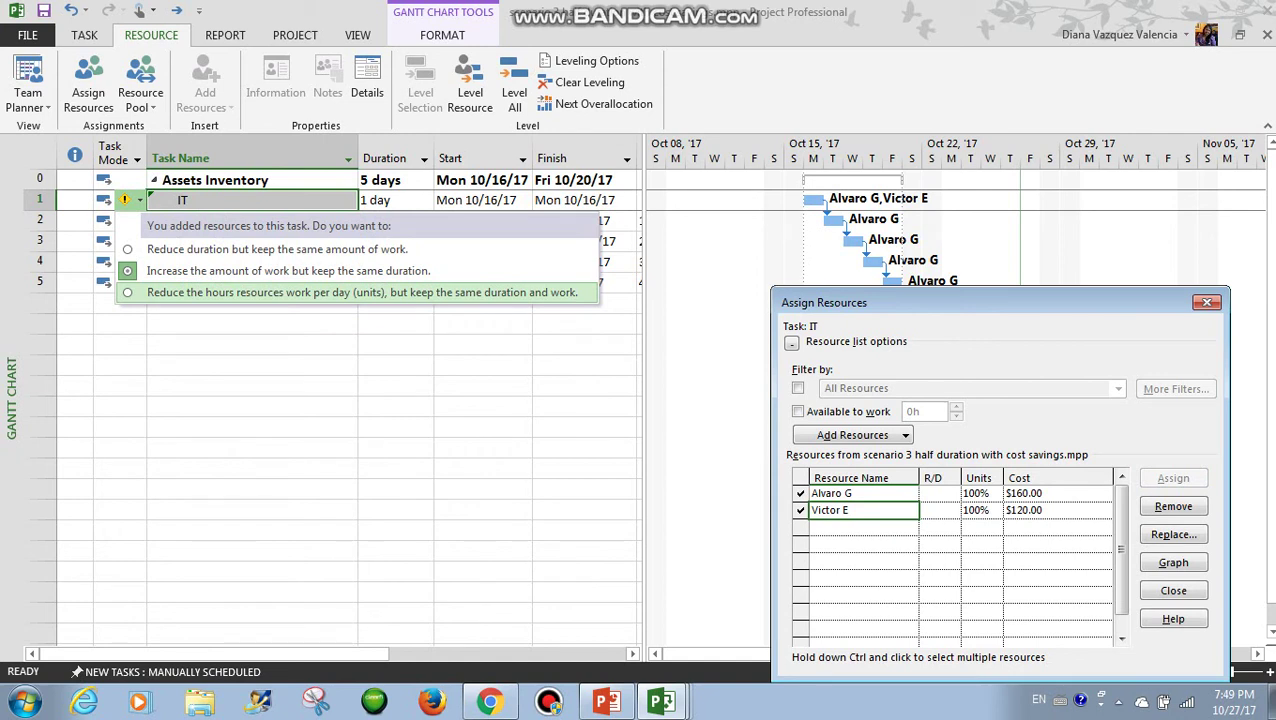
{"action": "left_click", "coordinate": [350, 292]}
- Add the second resource to Call Center, reducing the units but keeping the same duration and work
{"action": "left_click", "coordinate": [210, 221]}
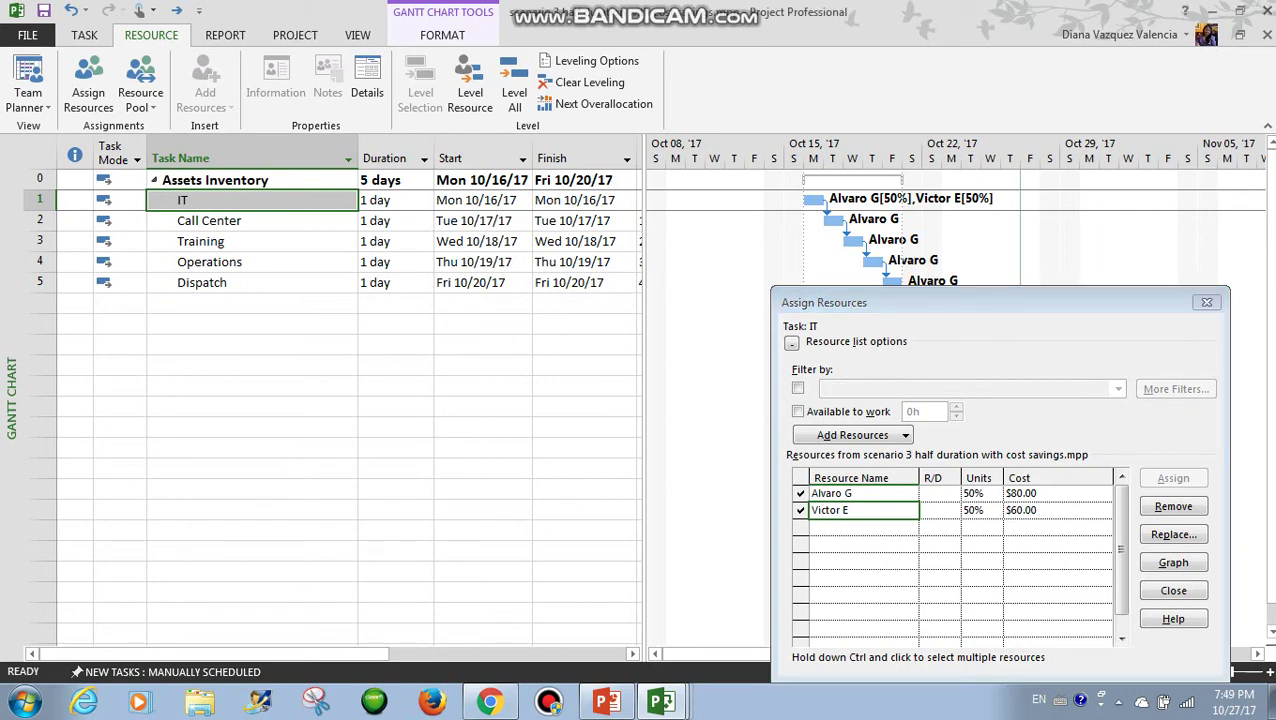
{"action": "left_click", "coordinate": [1173, 479]}
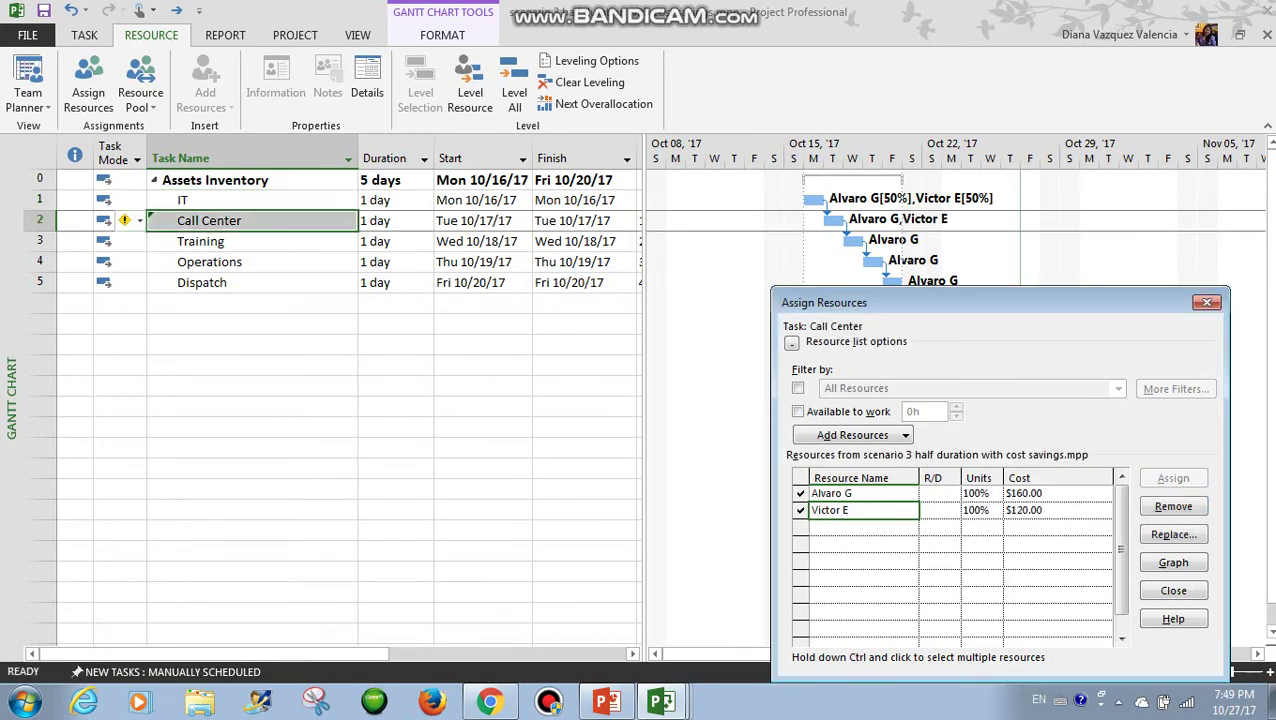
{"action": "left_click", "coordinate": [126, 220]}
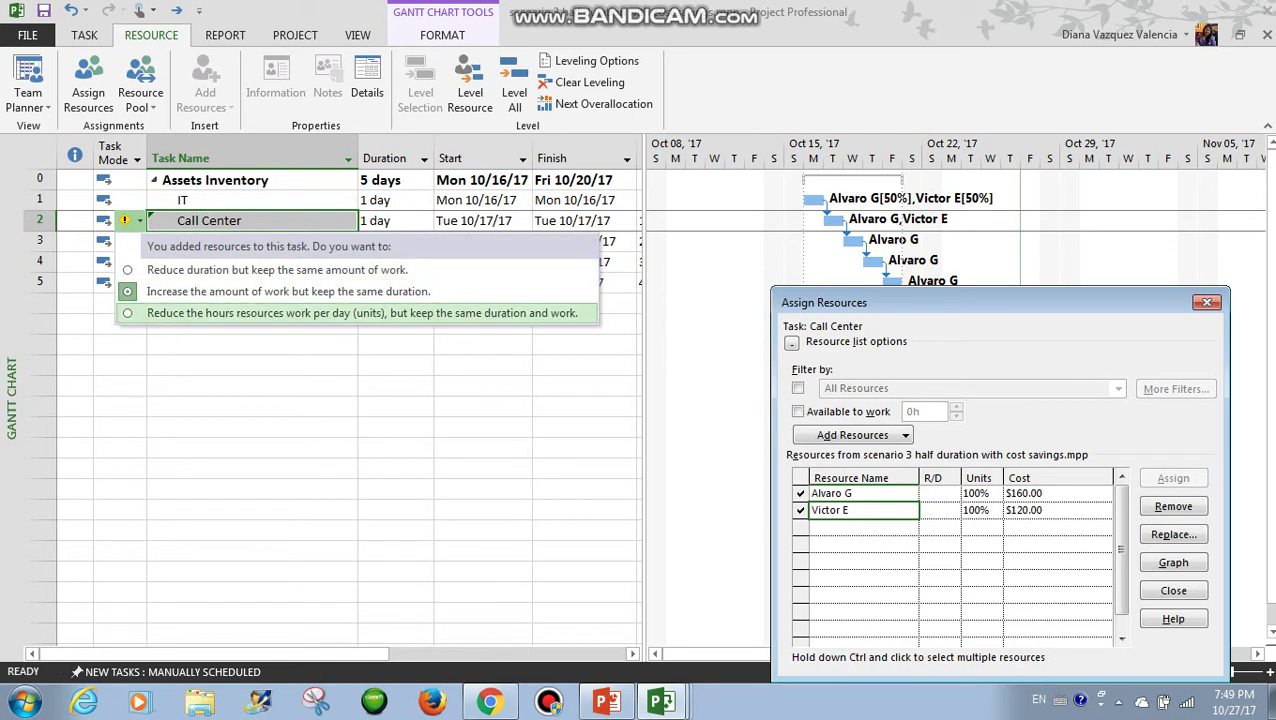
{"action": "left_click", "coordinate": [362, 313]}
- Add the second resource to Training, reducing the units but keeping the same duration and work
{"action": "left_click", "coordinate": [230, 242]}
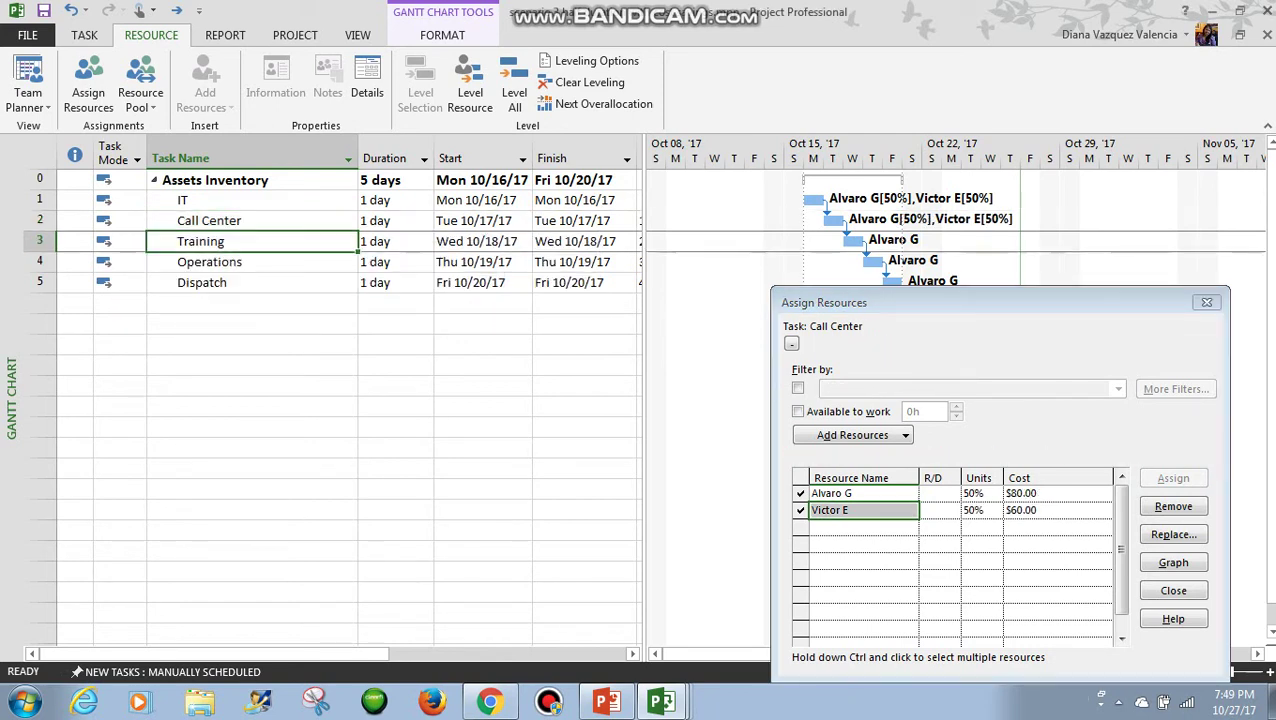
{"action": "left_click", "coordinate": [1173, 478]}
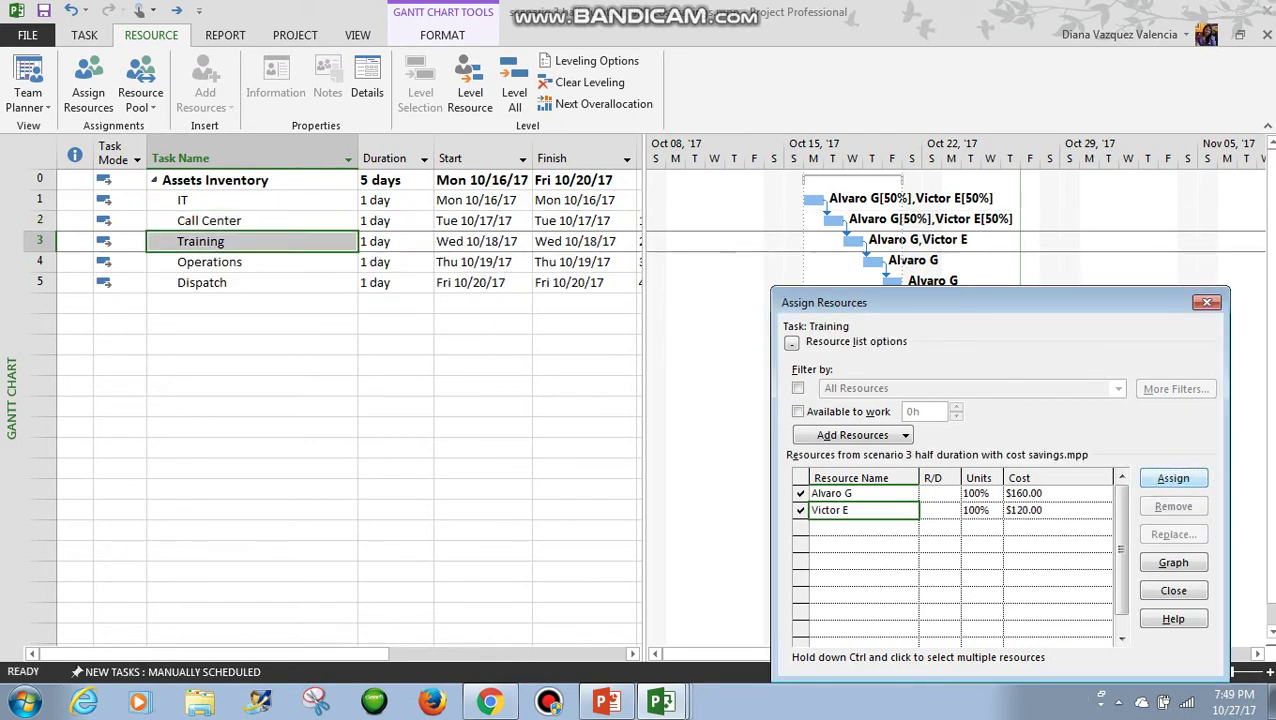
{"action": "left_click", "coordinate": [138, 241]}
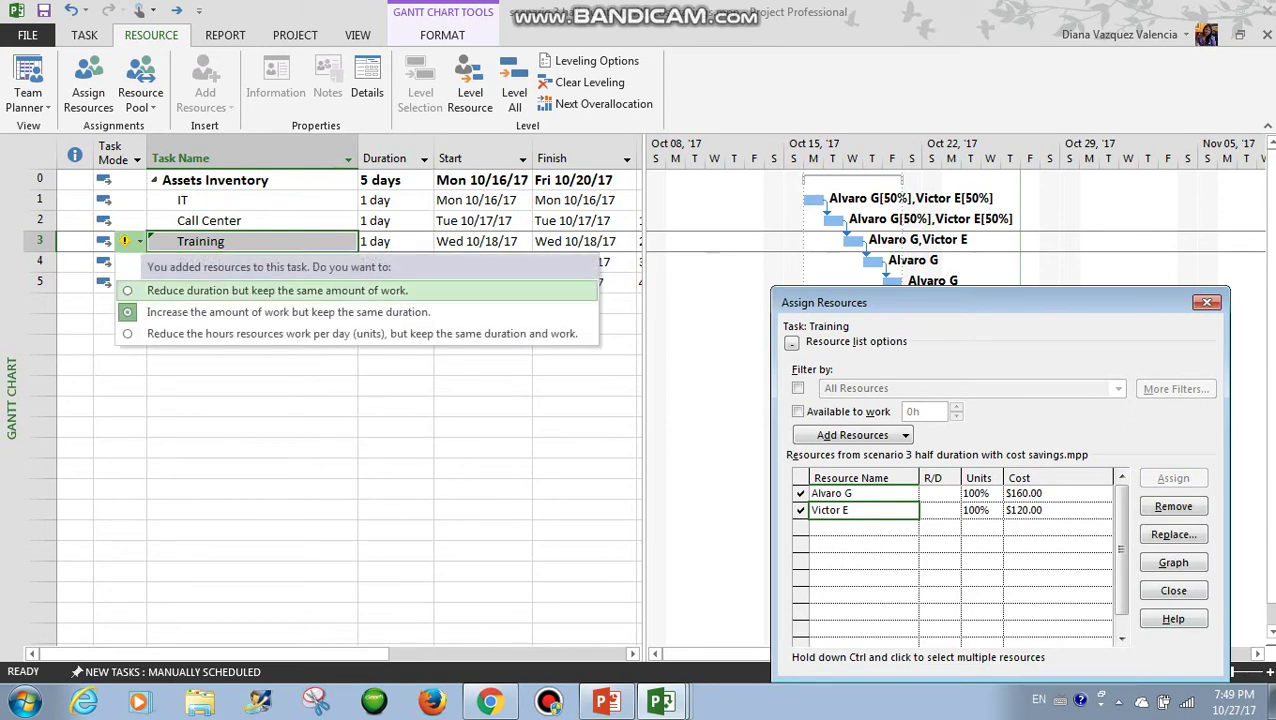
{"action": "left_click", "coordinate": [362, 333]}
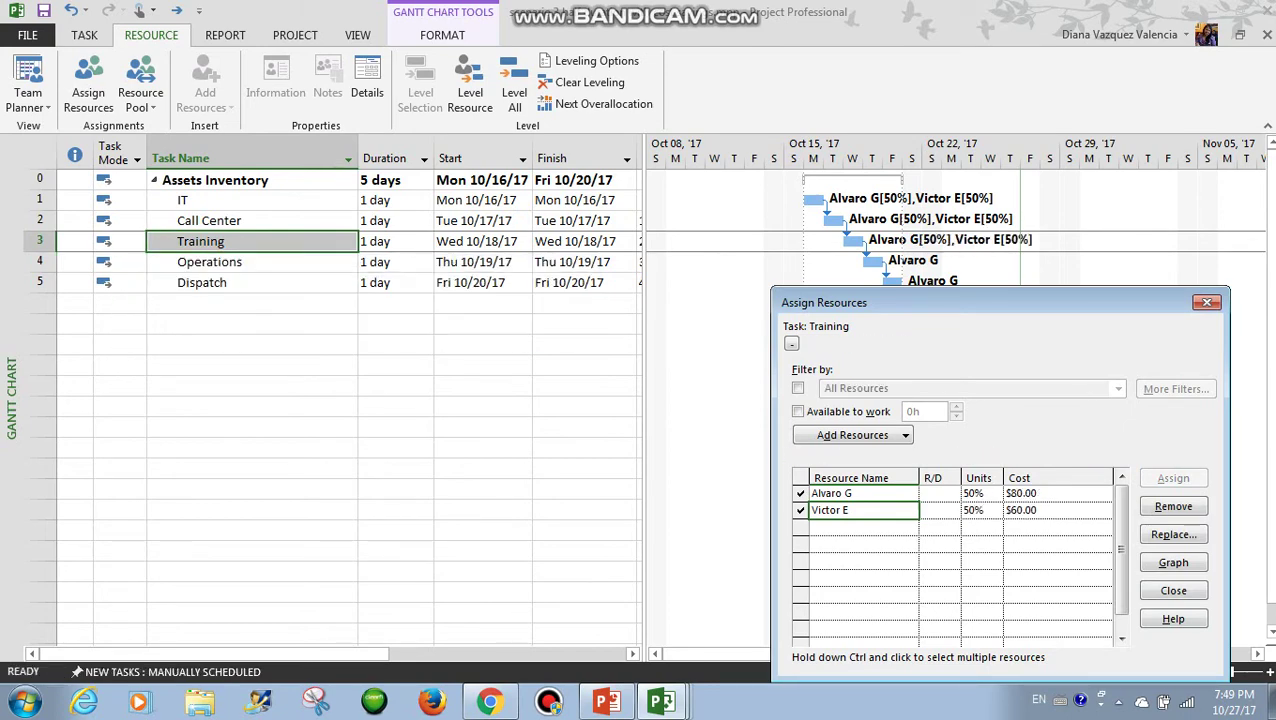
- Add the second resource to Operations, reducing the units but keeping the same duration and work
{"action": "left_click", "coordinate": [252, 262]}
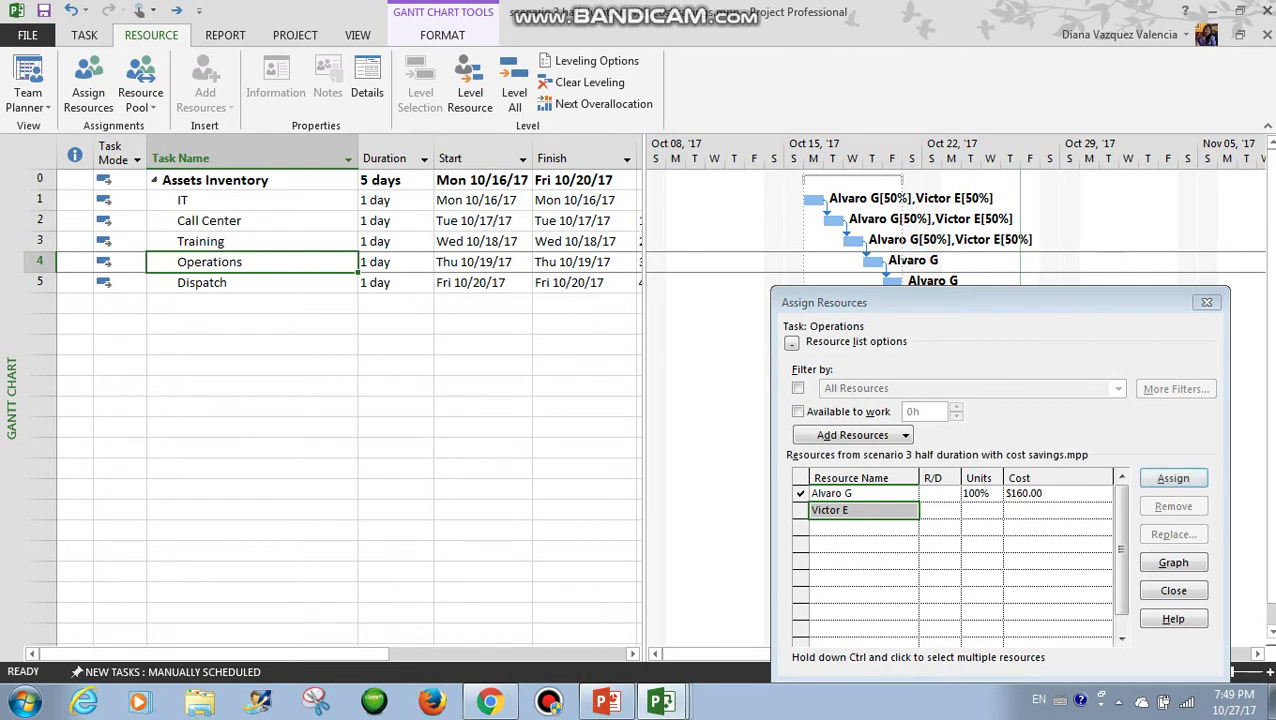
{"action": "left_click", "coordinate": [1173, 478]}
{"action": "left_click", "coordinate": [1173, 478]}
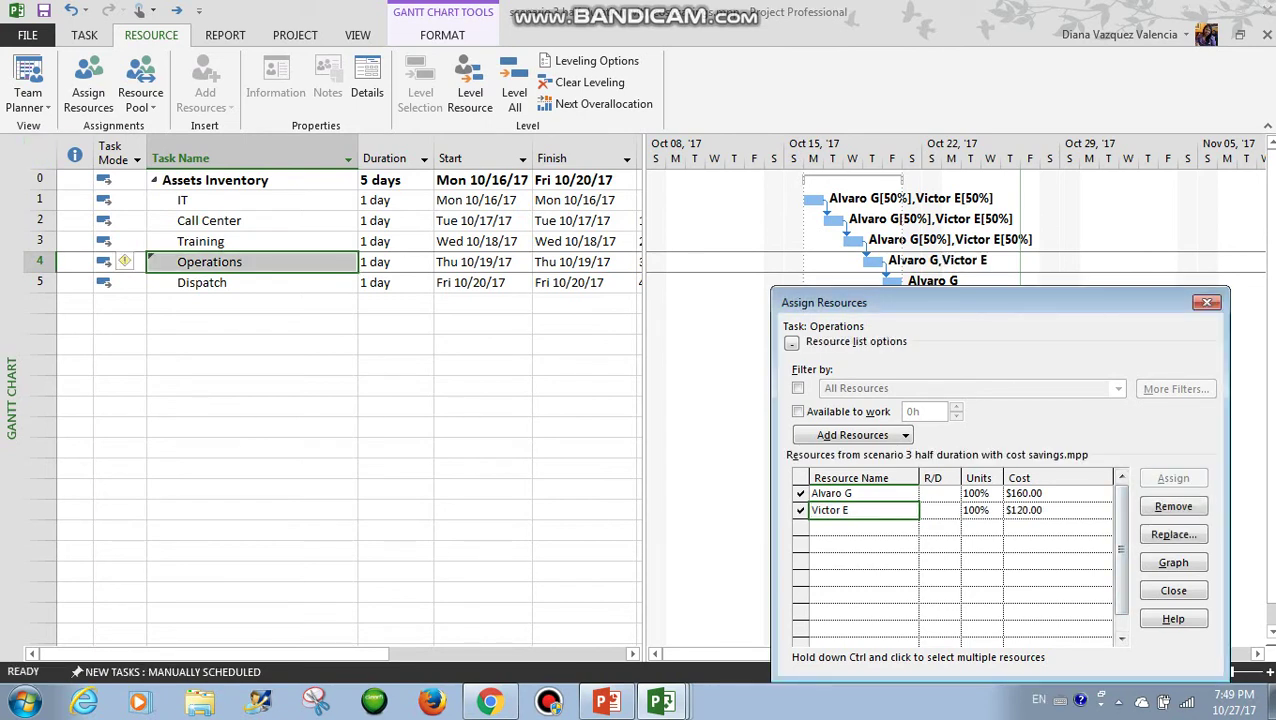
{"action": "left_click", "coordinate": [138, 261]}
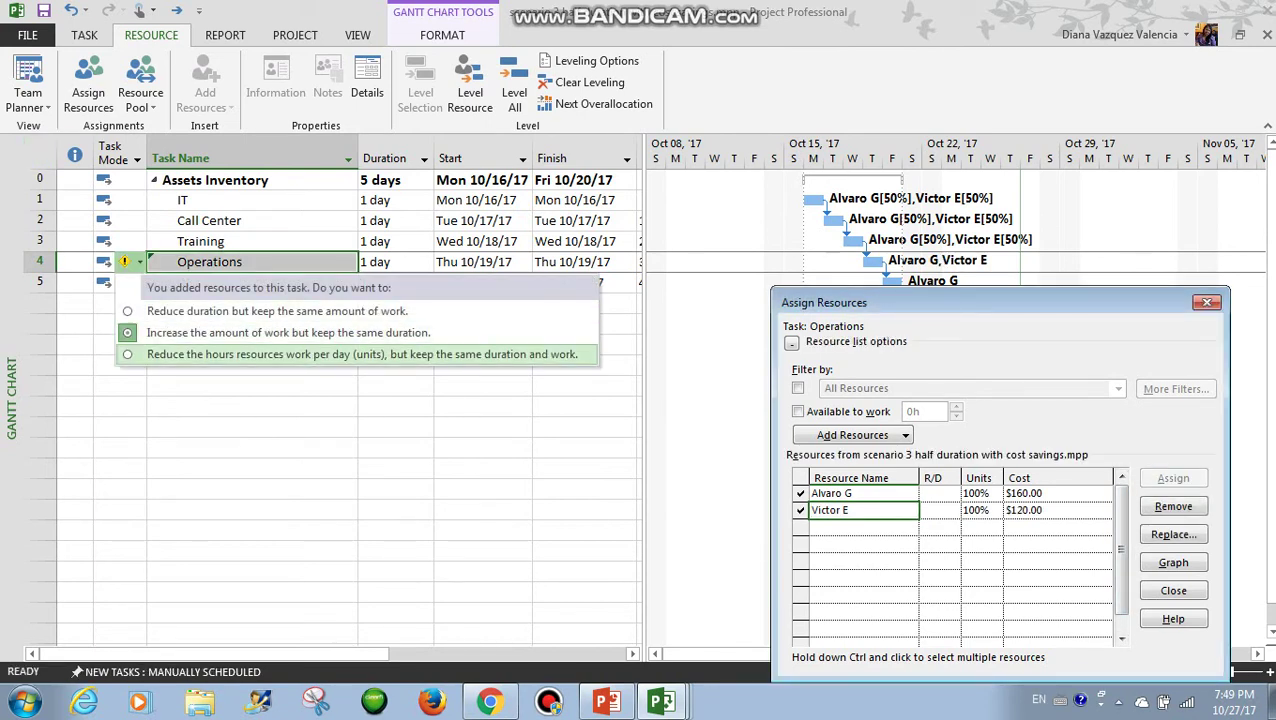
{"action": "left_click", "coordinate": [362, 354]}
- Add the second resource to Dispatch, reducing the units but keeping the same duration and work
{"action": "left_click", "coordinate": [252, 283]}
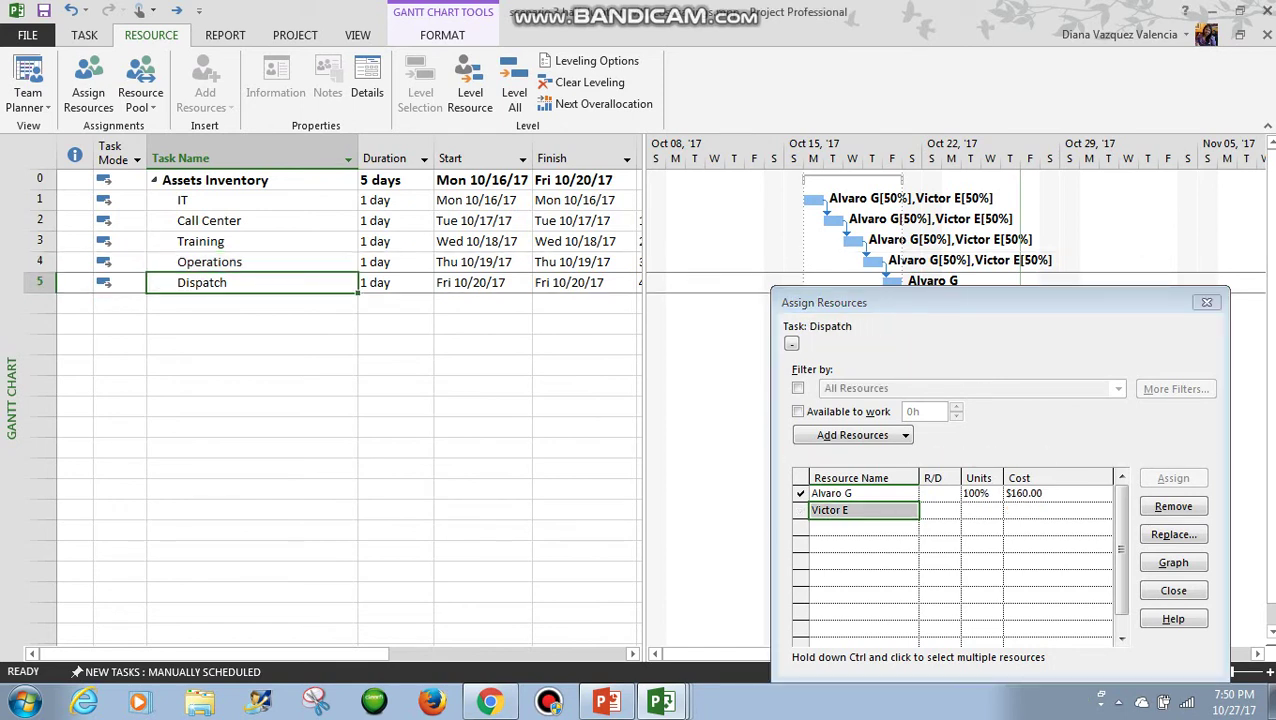
{"action": "left_click", "coordinate": [1173, 478]}
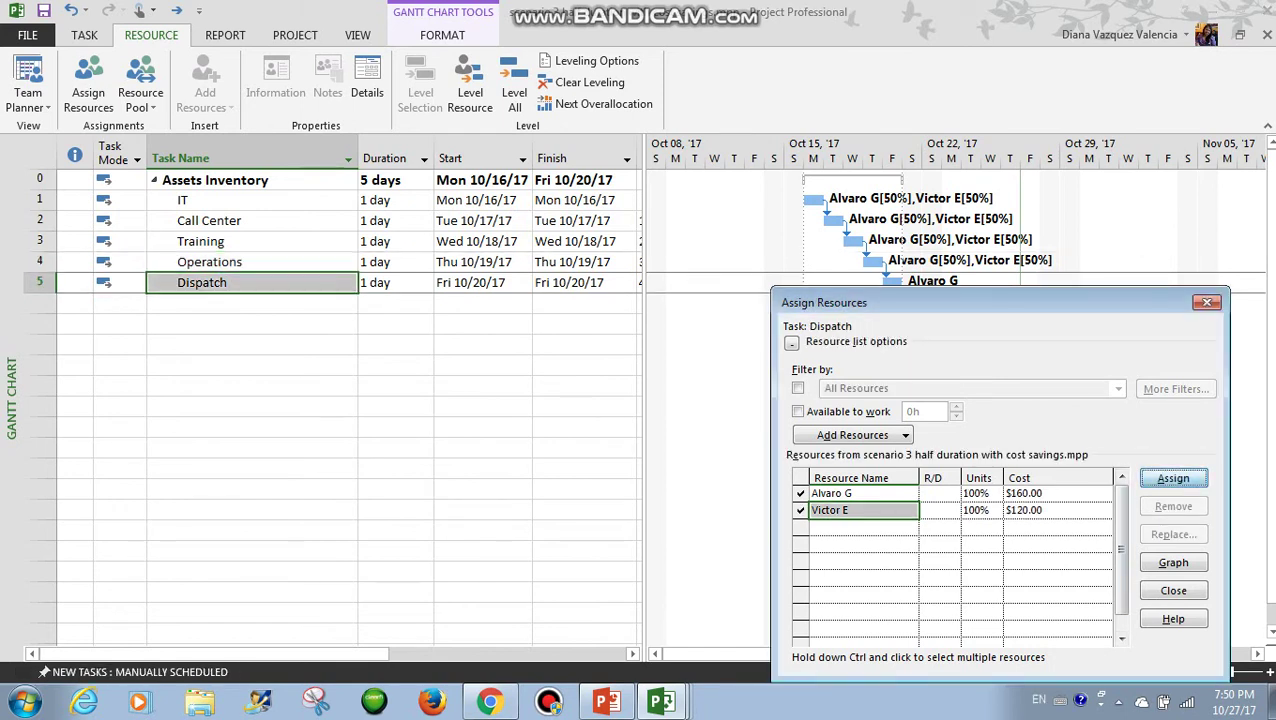
{"action": "left_click", "coordinate": [124, 282]}
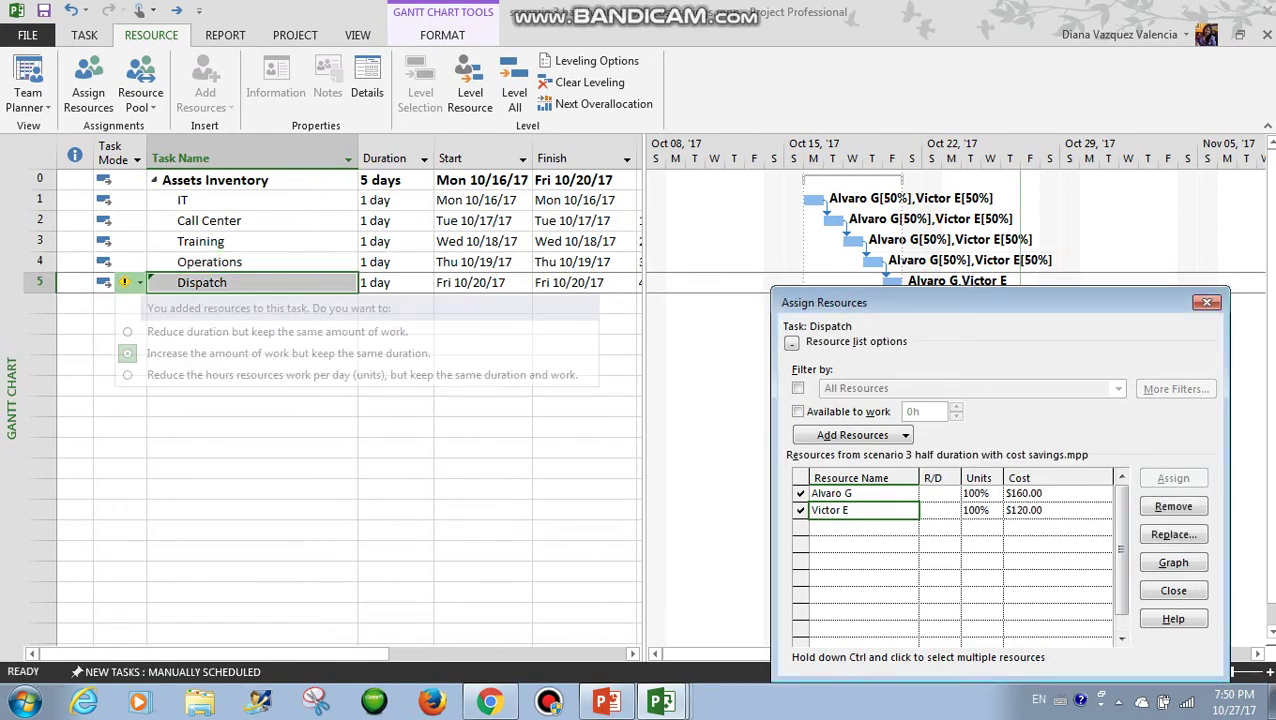
{"action": "left_click", "coordinate": [300, 375]}
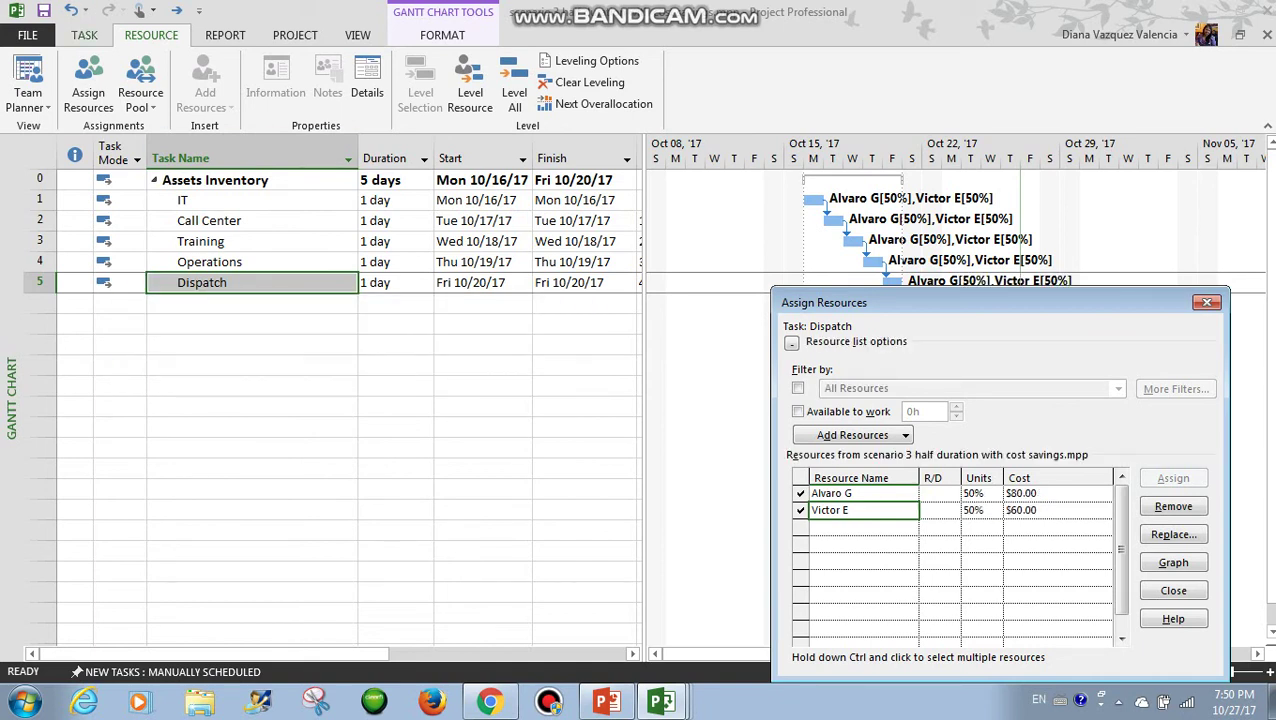
{"action": "left_click", "coordinate": [202, 283]}
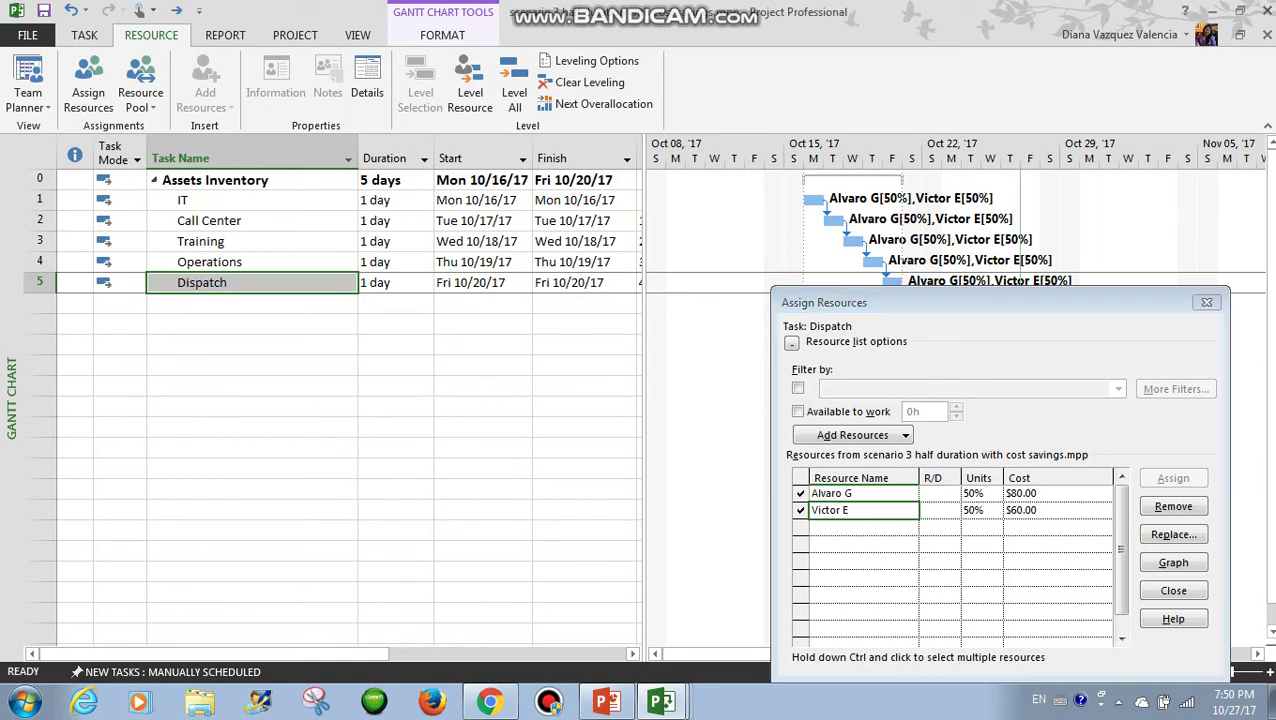
- Mark all five tasks from IT to Dispatch in the cost-savings scenario as 100% complete
{"action": "left_click", "coordinate": [252, 200]}
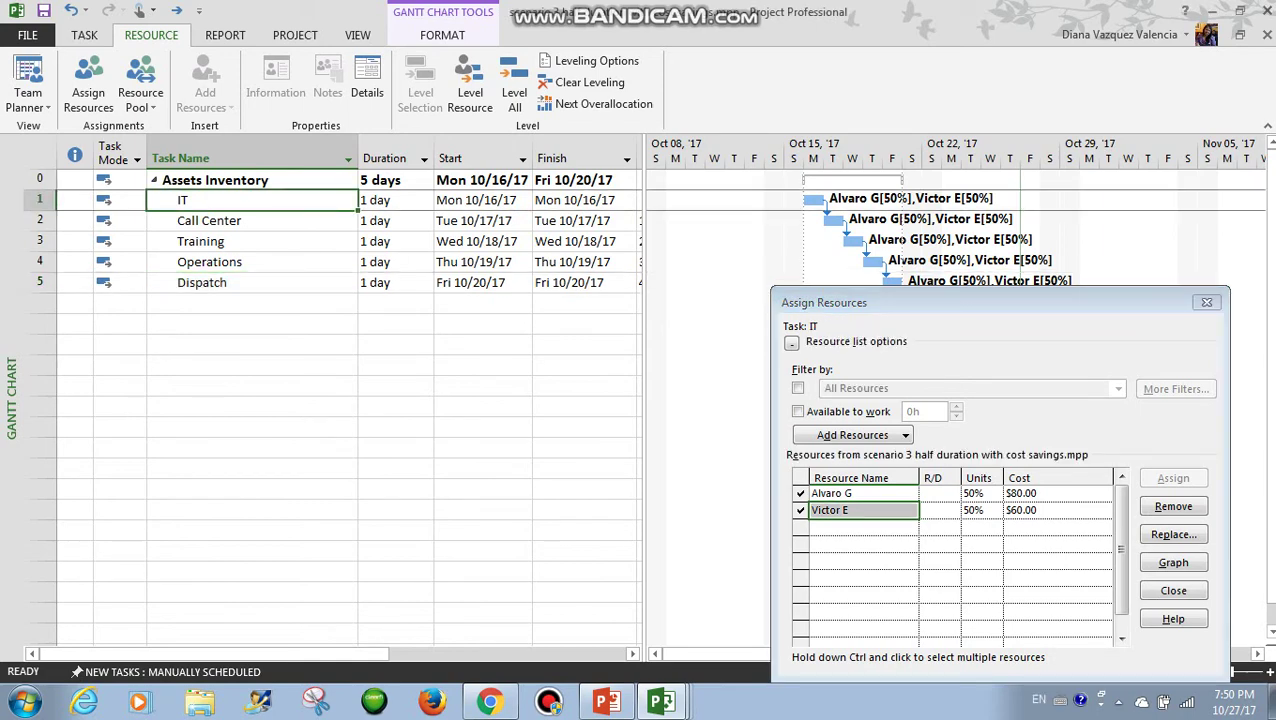
{"action": "left_click", "coordinate": [202, 282], "text": "shift"}
{"action": "left_click", "coordinate": [84, 35]}
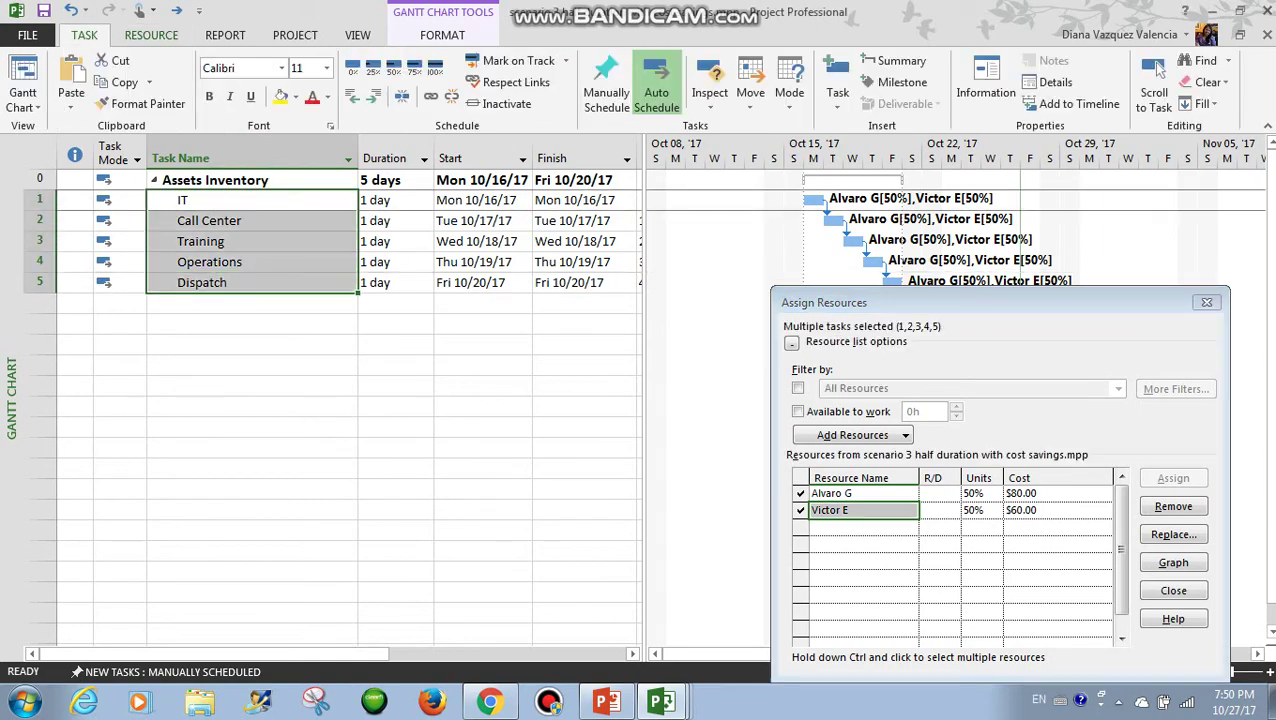
{"action": "left_click", "coordinate": [435, 68]}
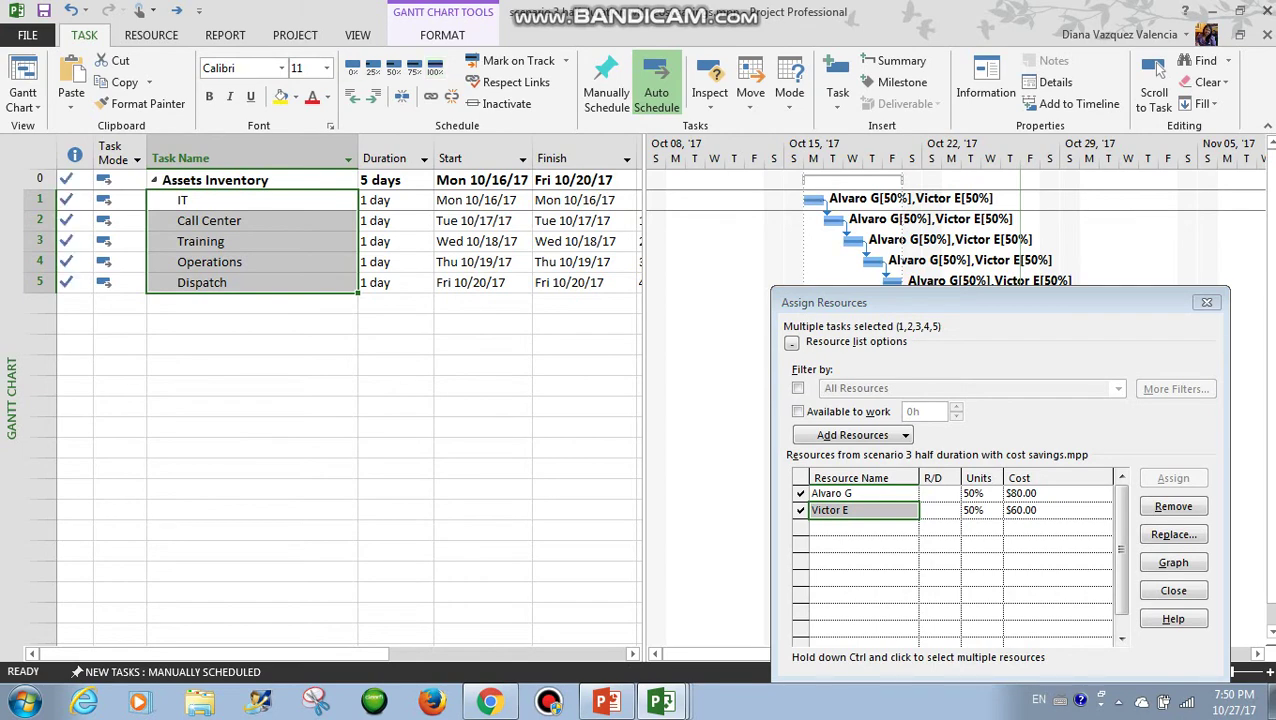
- Open the Cost Overview report, close the Assign Resources dialog, and examine the total cost and the cost status of each task
{"action": "left_click", "coordinate": [225, 35]}
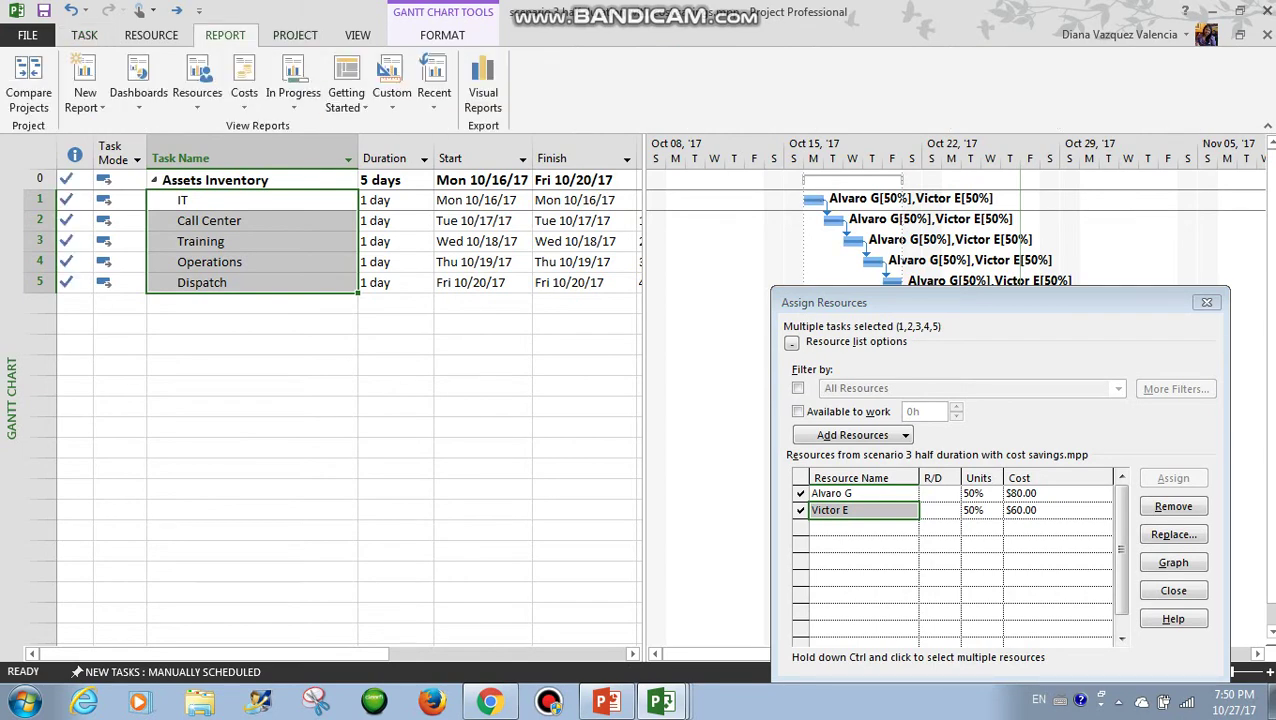
{"action": "left_click", "coordinate": [138, 85]}
{"action": "left_click", "coordinate": [195, 149]}
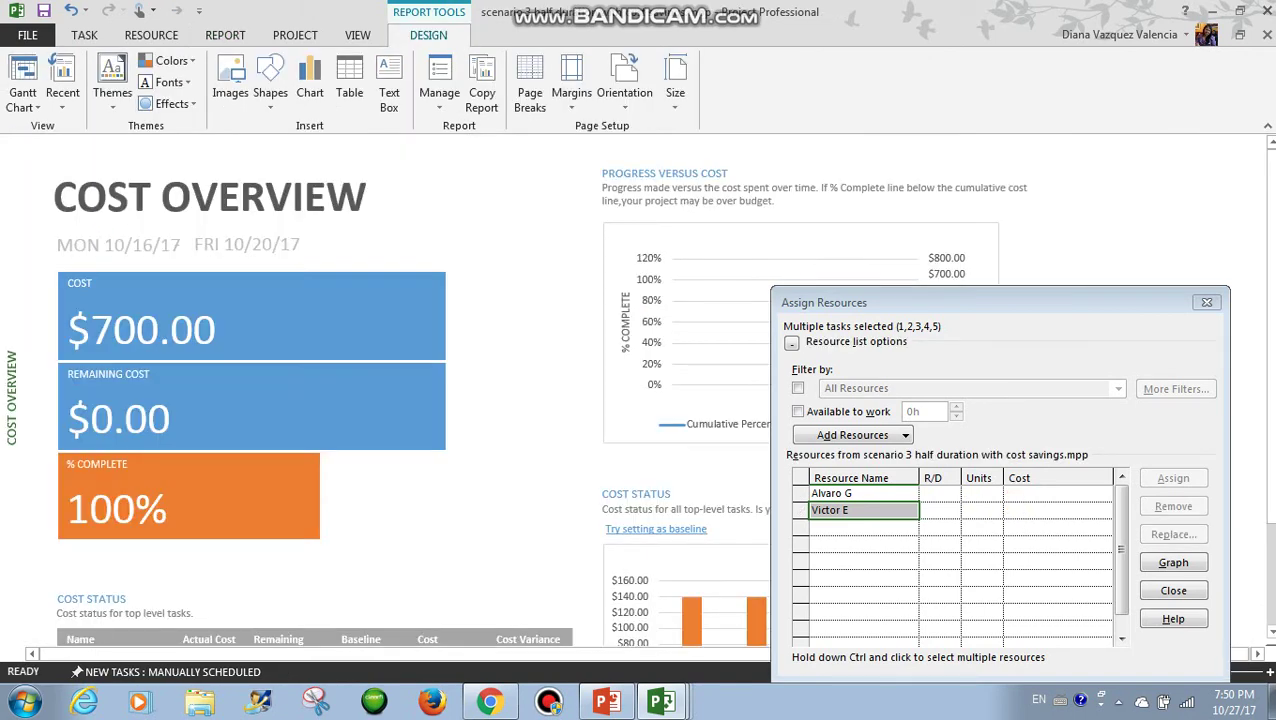
{"action": "left_click", "coordinate": [1207, 302]}
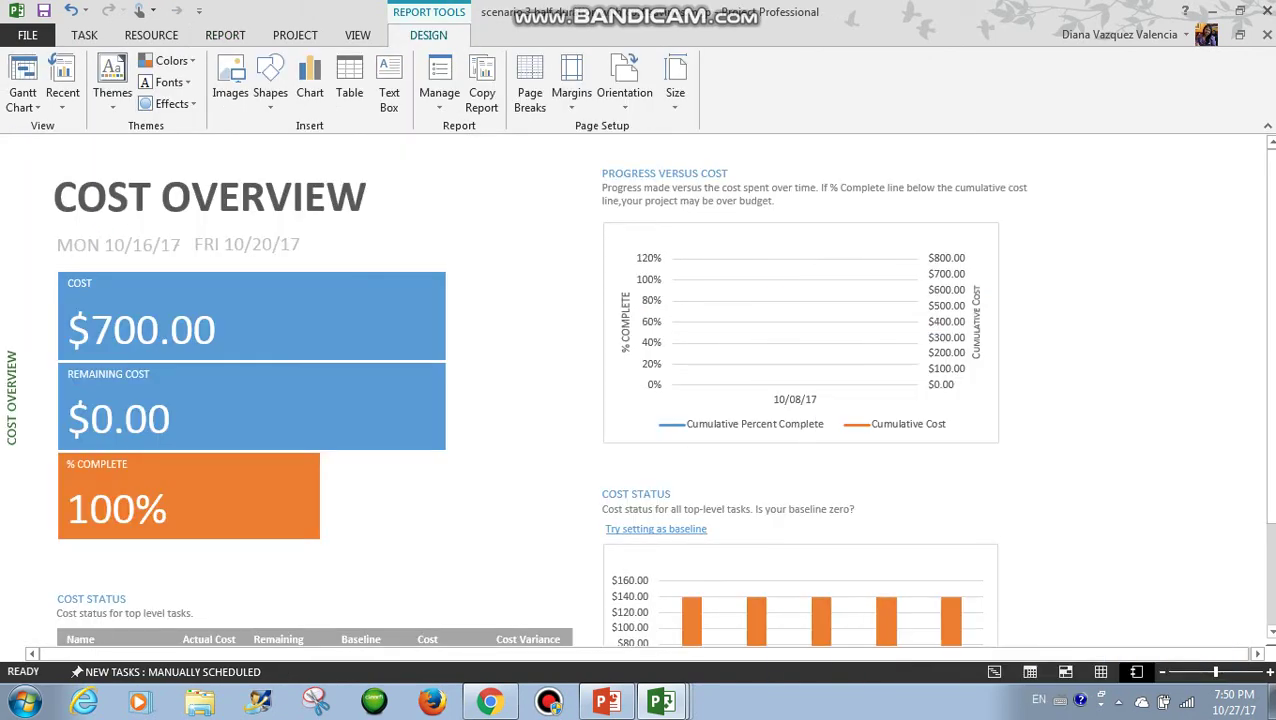
{"action": "scroll", "coordinate": [636, 390], "scroll_direction": "down", "scroll_amount": 1}
{"action": "scroll", "coordinate": [663, 394], "scroll_direction": "down", "scroll_amount": 2}
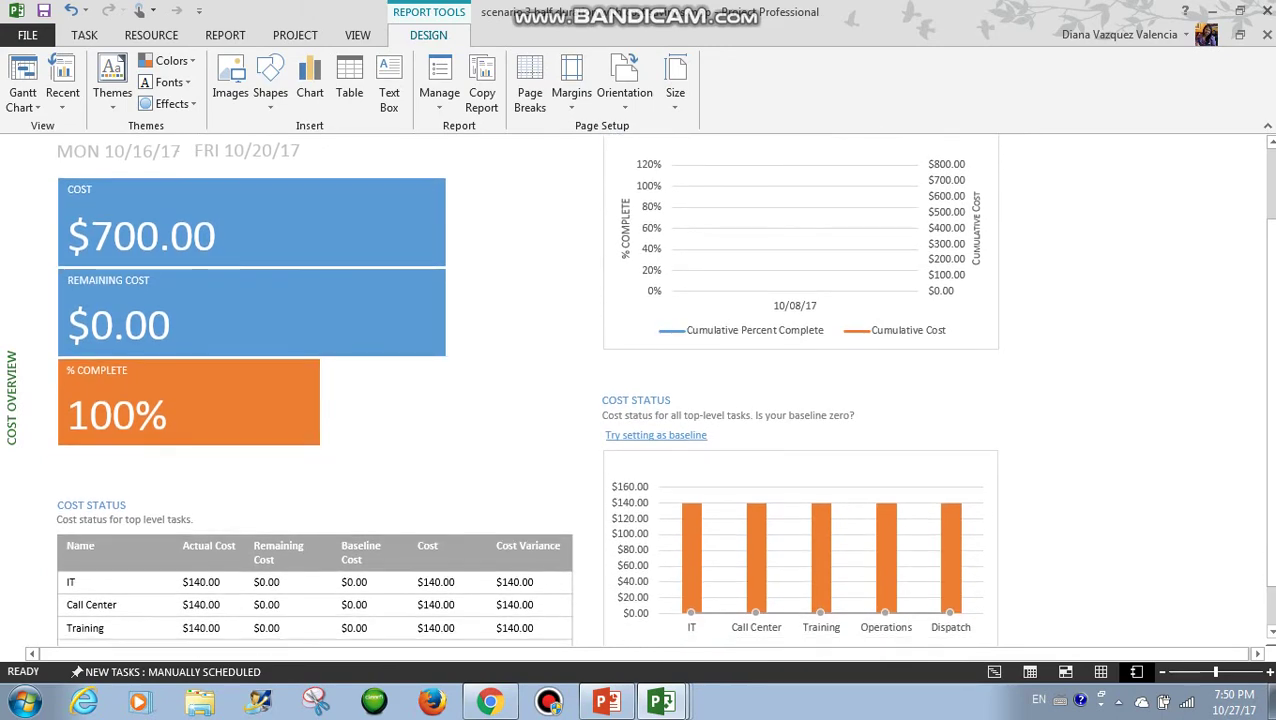
{"action": "scroll", "coordinate": [663, 394], "scroll_direction": "down", "scroll_amount": 1}
{"action": "scroll", "coordinate": [663, 394], "scroll_direction": "down", "scroll_amount": 2}
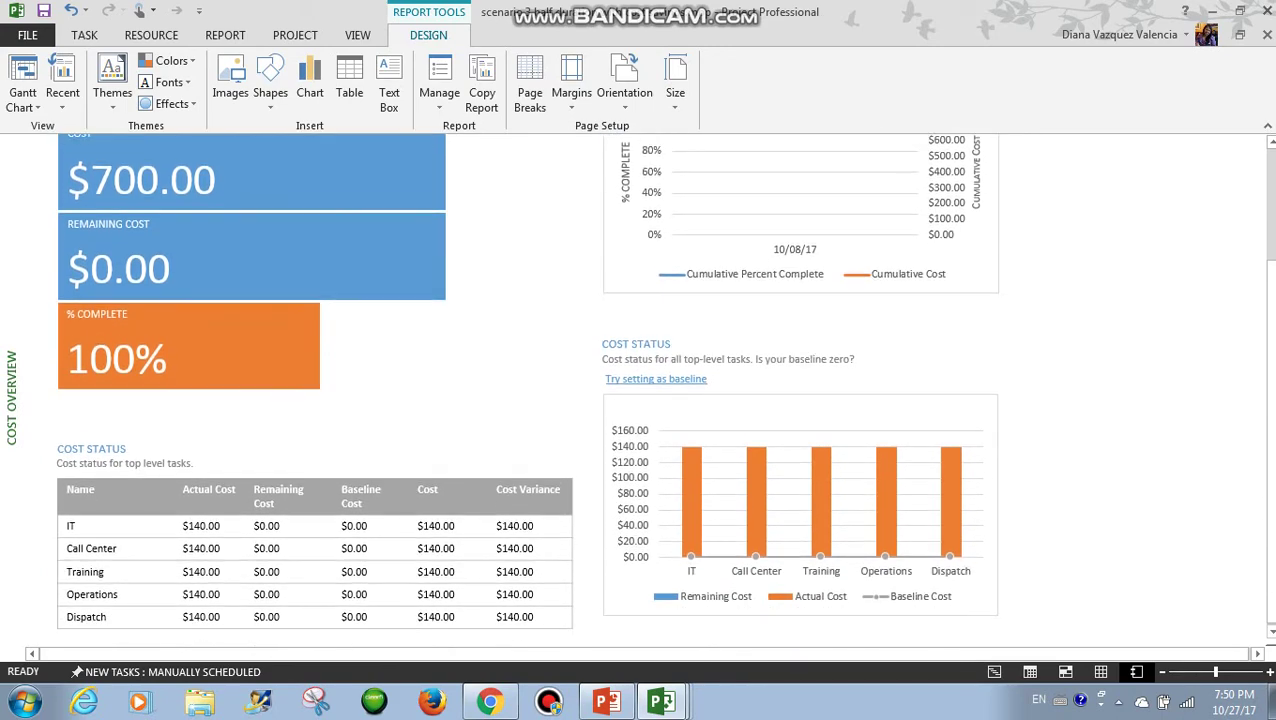
{"action": "scroll", "coordinate": [664, 378], "scroll_direction": "up", "scroll_amount": 1}
{"action": "scroll", "coordinate": [664, 389], "scroll_direction": "up", "scroll_amount": 2}
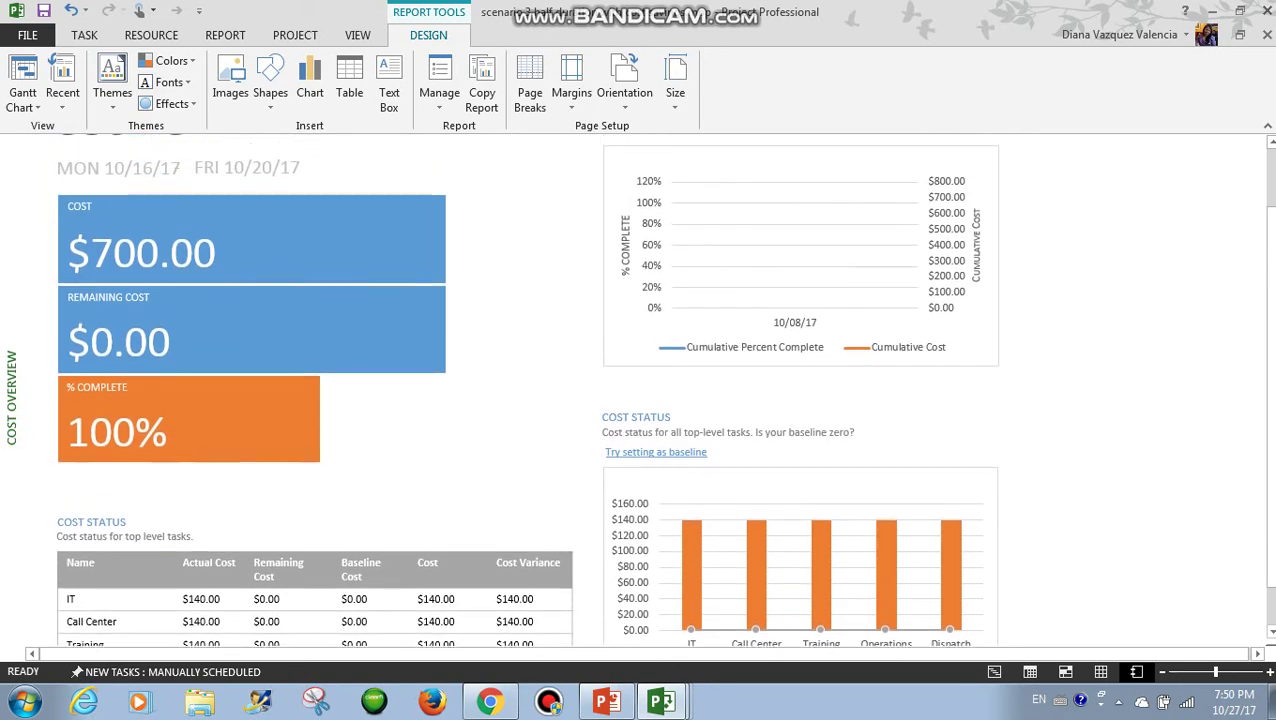
- Finish reviewing the task costs, and open the Cost Overruns report to examine the cost variance of the tasks and work resources
{"action": "scroll", "coordinate": [664, 391], "scroll_direction": "down", "scroll_amount": 2}
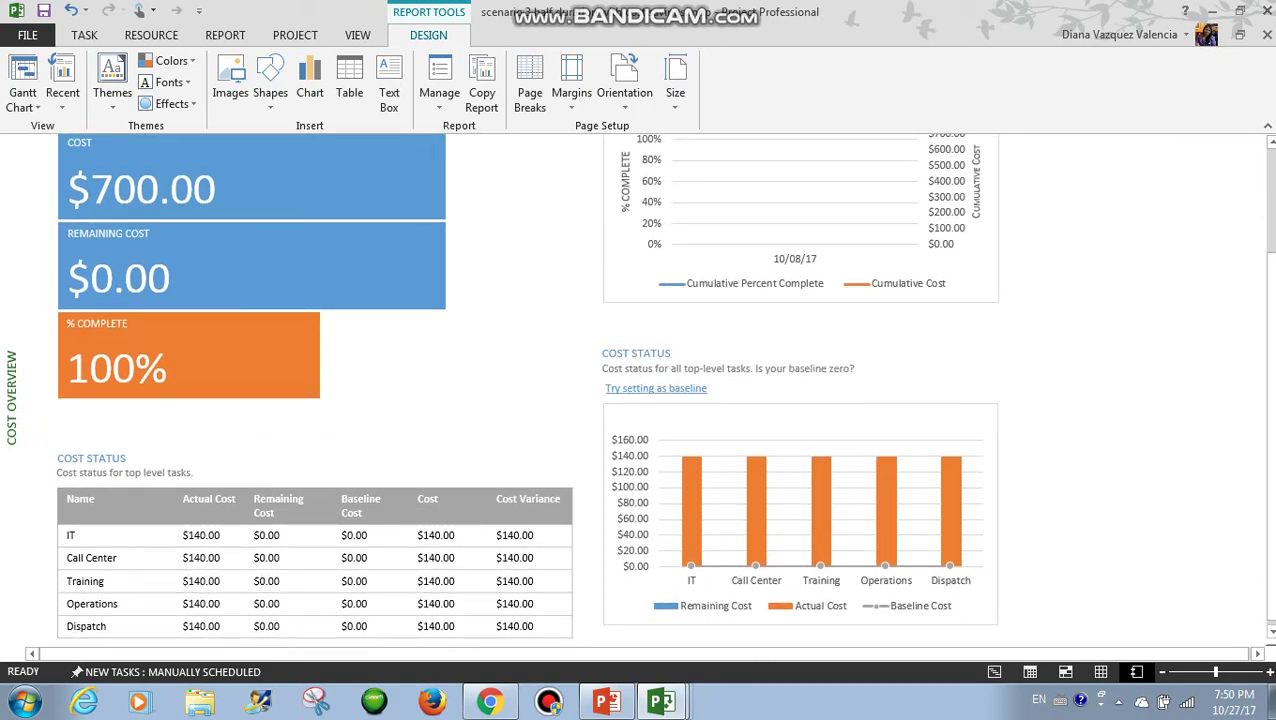
{"action": "scroll", "coordinate": [664, 391], "scroll_direction": "up", "scroll_amount": 3}
{"action": "scroll", "coordinate": [663, 390], "scroll_direction": "up", "scroll_amount": 1}
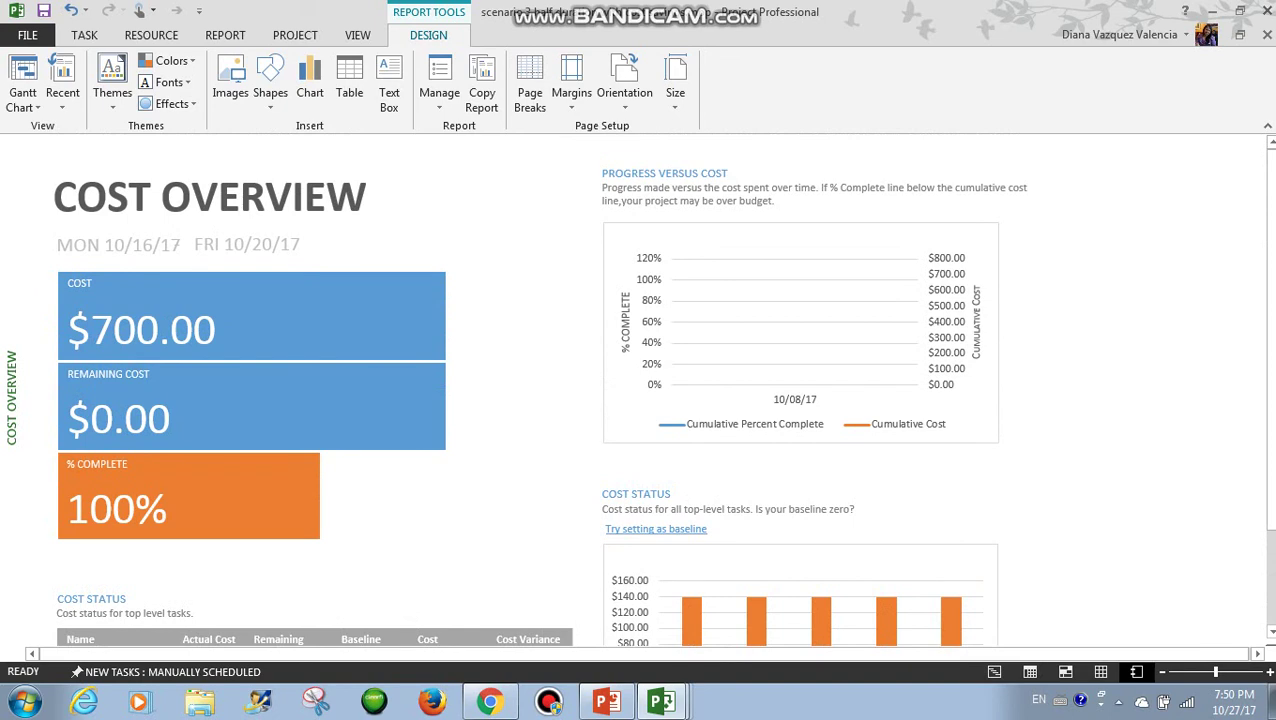
{"action": "left_click", "coordinate": [225, 35]}
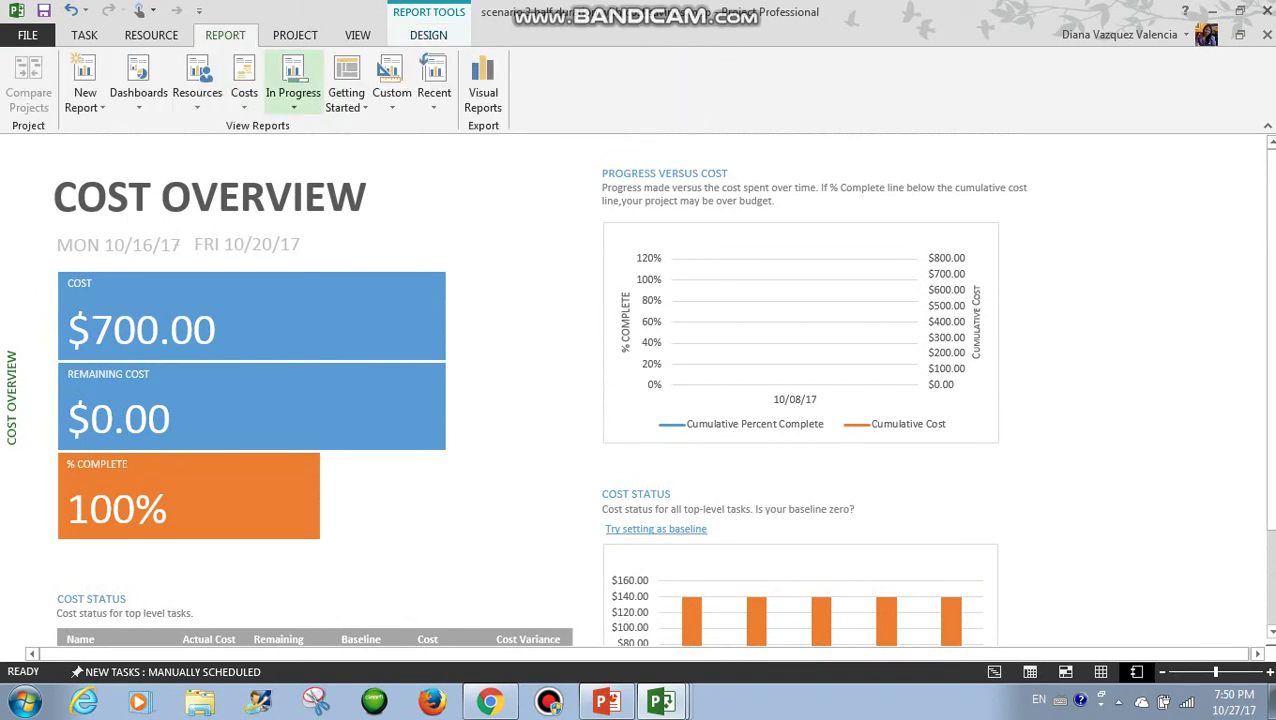
{"action": "left_click", "coordinate": [244, 80]}
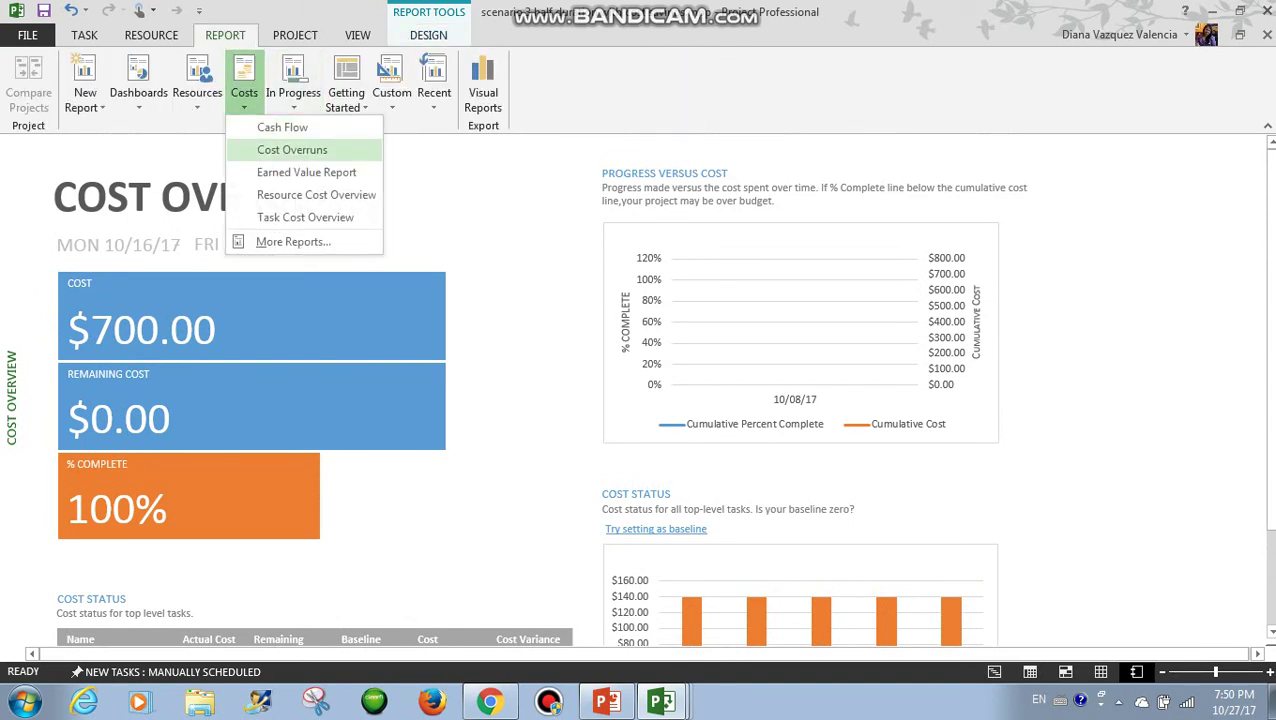
{"action": "left_click", "coordinate": [291, 149]}
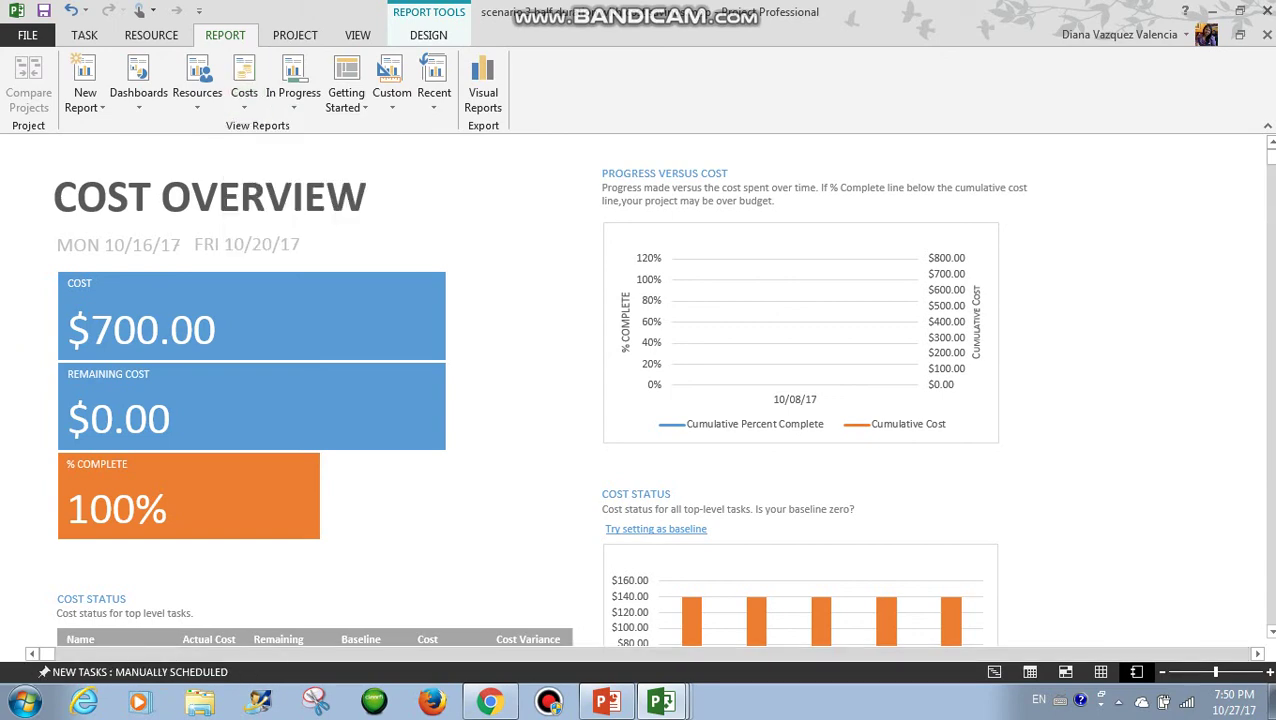
{"action": "scroll", "coordinate": [640, 400], "scroll_direction": "down", "scroll_amount": 3}
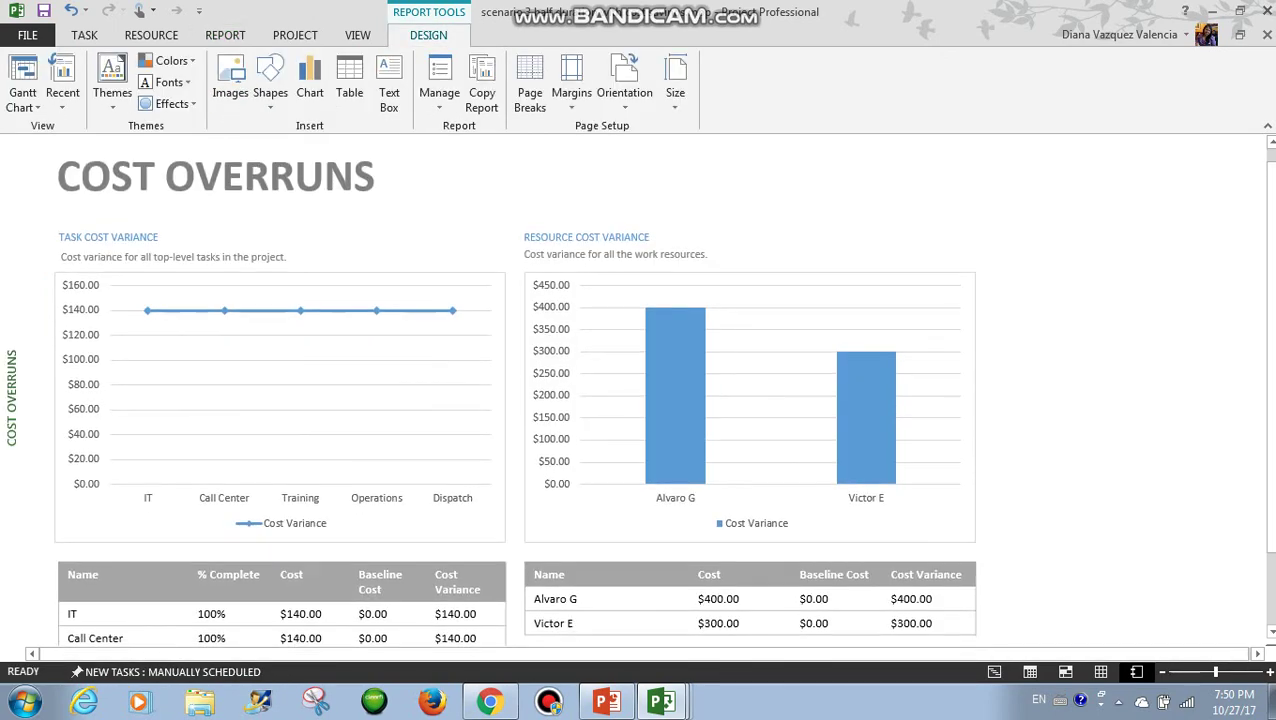
{"action": "scroll", "coordinate": [663, 396], "scroll_direction": "down", "scroll_amount": 1}
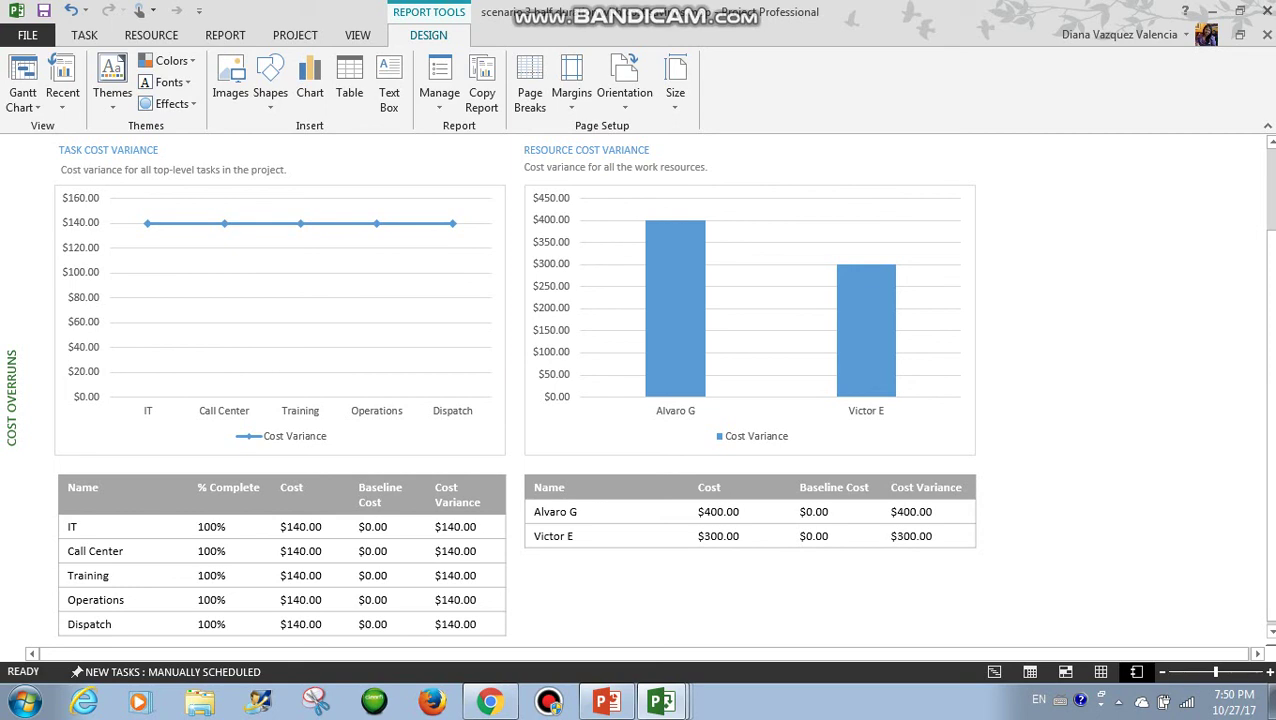
{"action": "scroll", "coordinate": [663, 406], "scroll_direction": "down", "scroll_amount": 1}
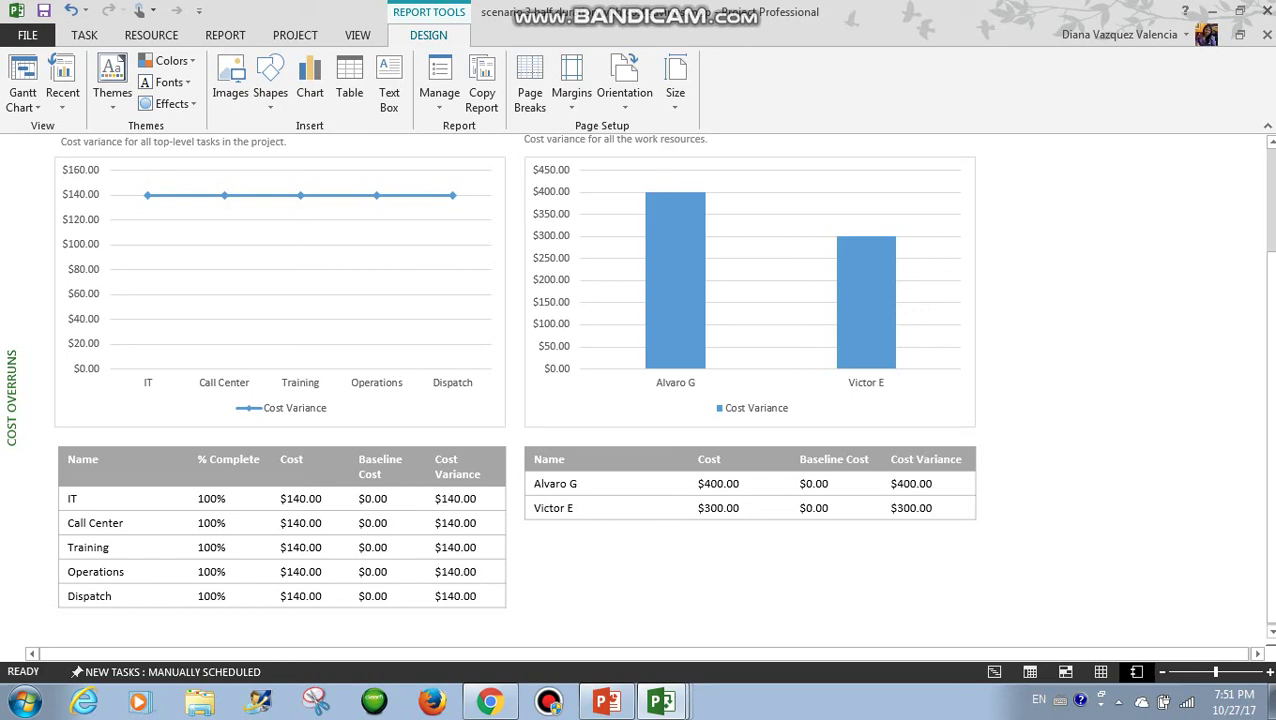
{"action": "scroll", "coordinate": [663, 390], "scroll_direction": "up", "scroll_amount": 5}
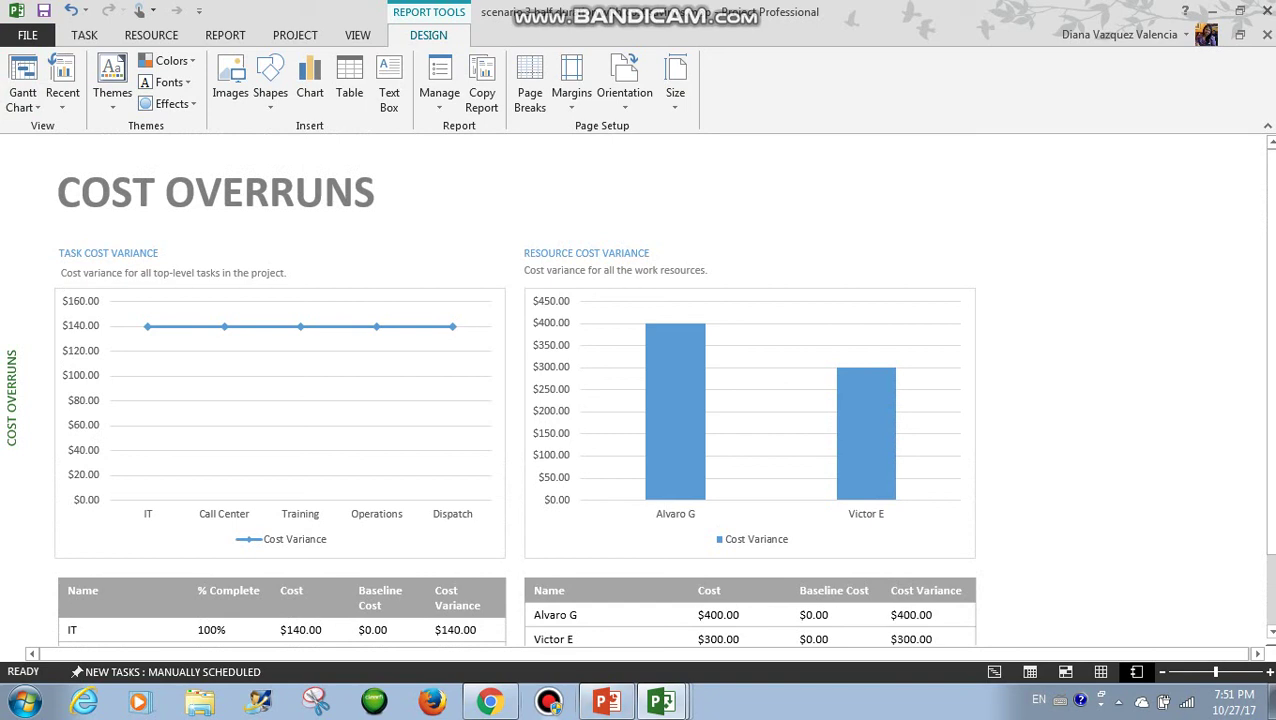
- Switch to the cost variance presentation in PowerPoint and go to its first slide
{"action": "mouse_move", "coordinate": [607, 702]}
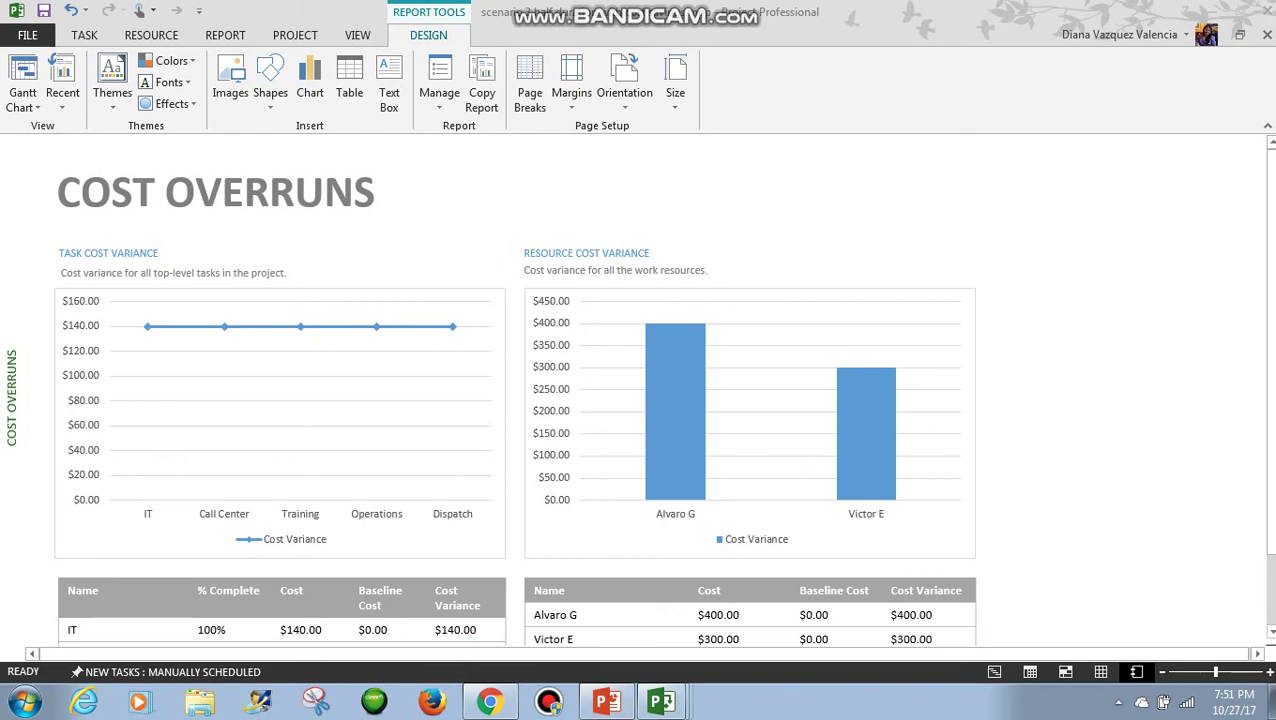
{"action": "left_click", "coordinate": [607, 702]}
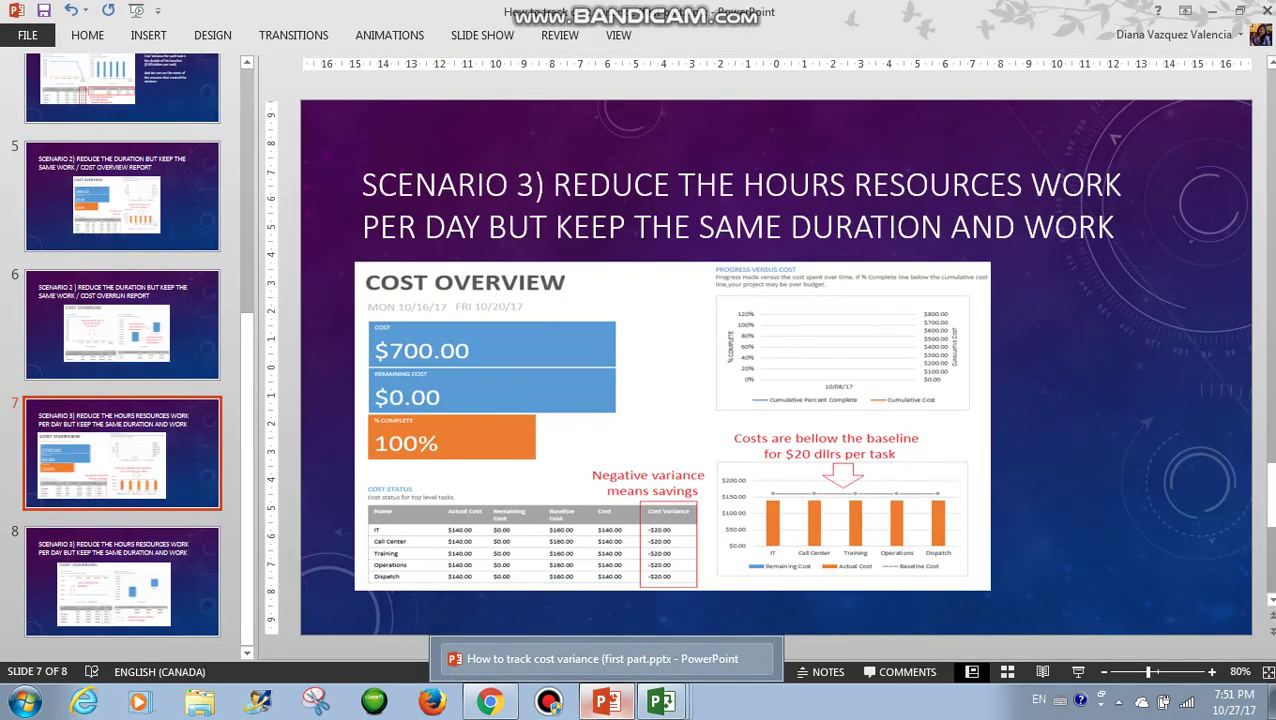
{"action": "key", "text": "Home"}
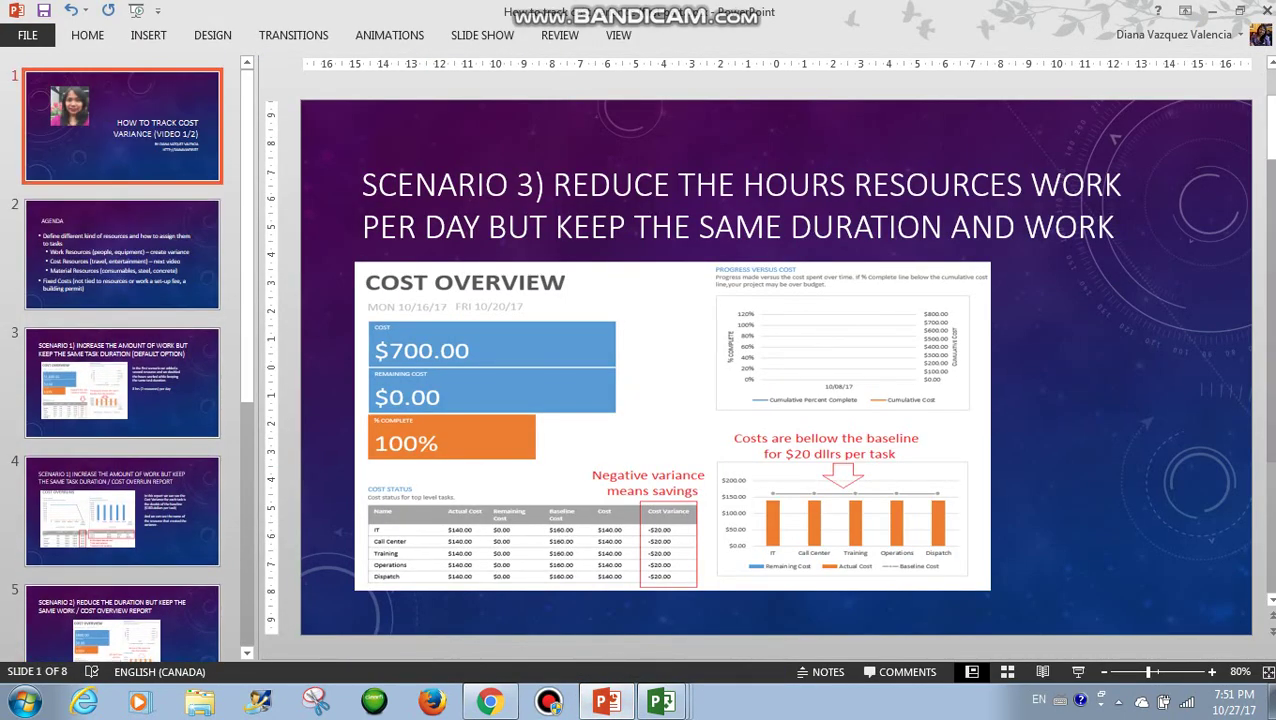